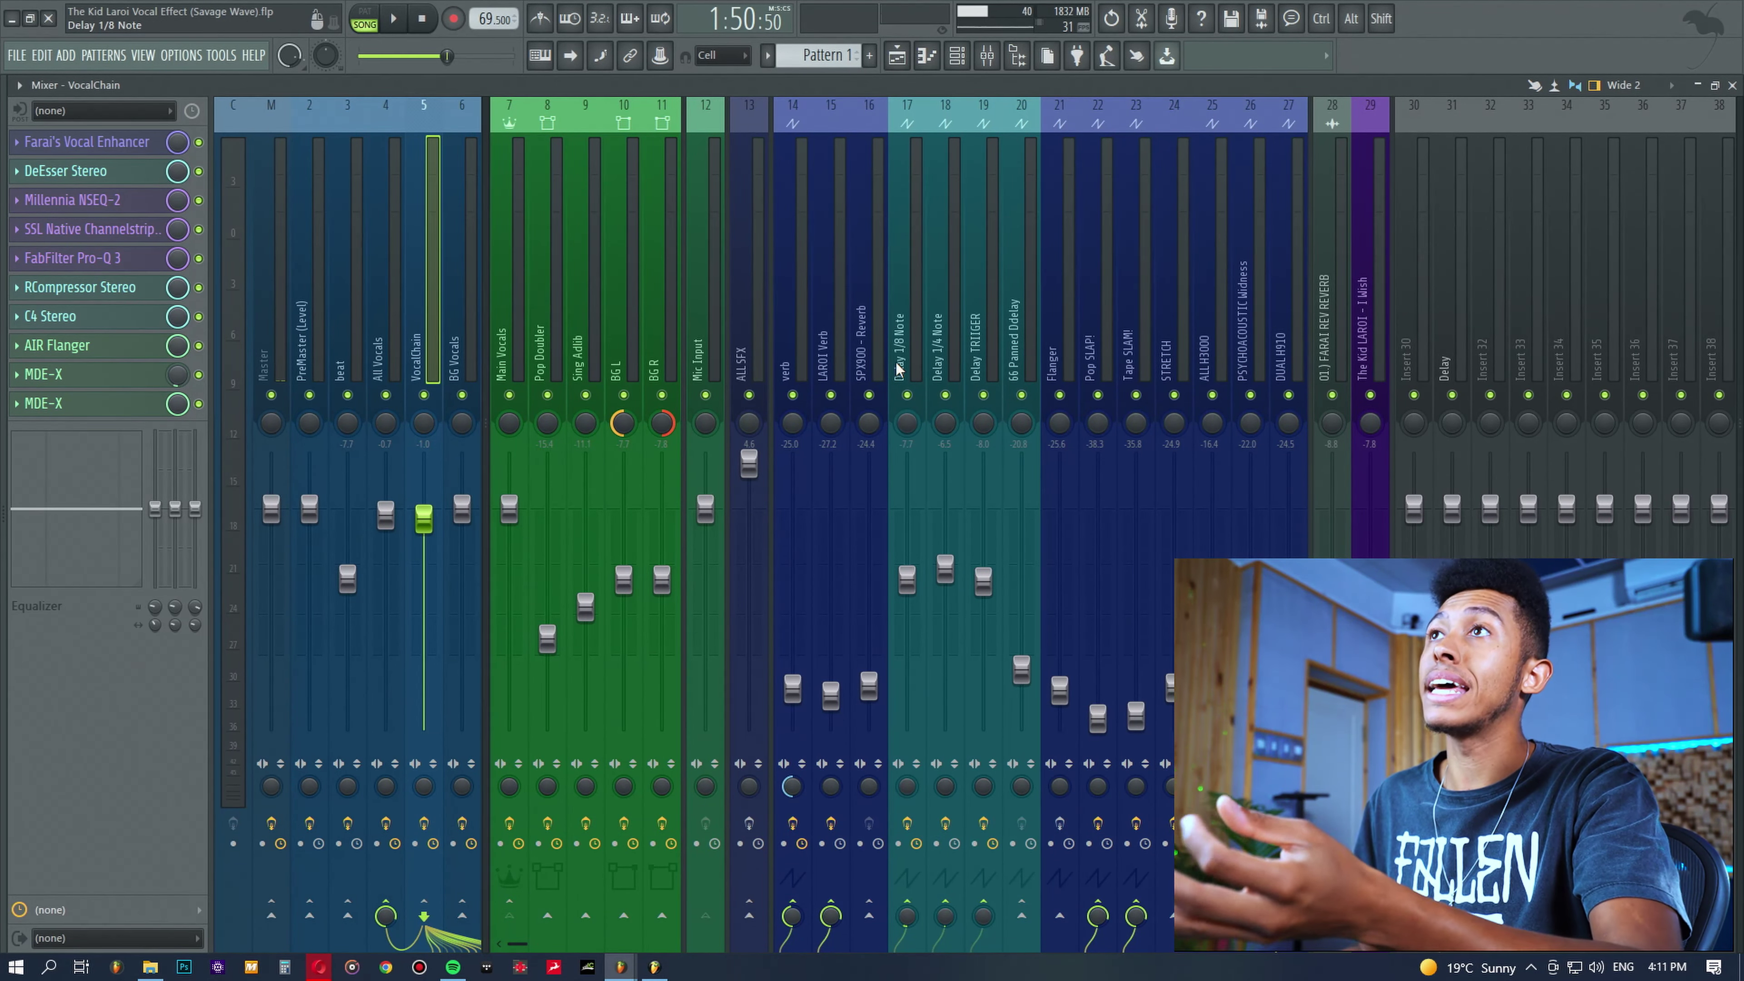
Review the effect chains of the Delay TRIIGER, Delay 1/8 Note, Delay 1/4 Note and VocalChain mixer tracks in turn.
click(982, 356)
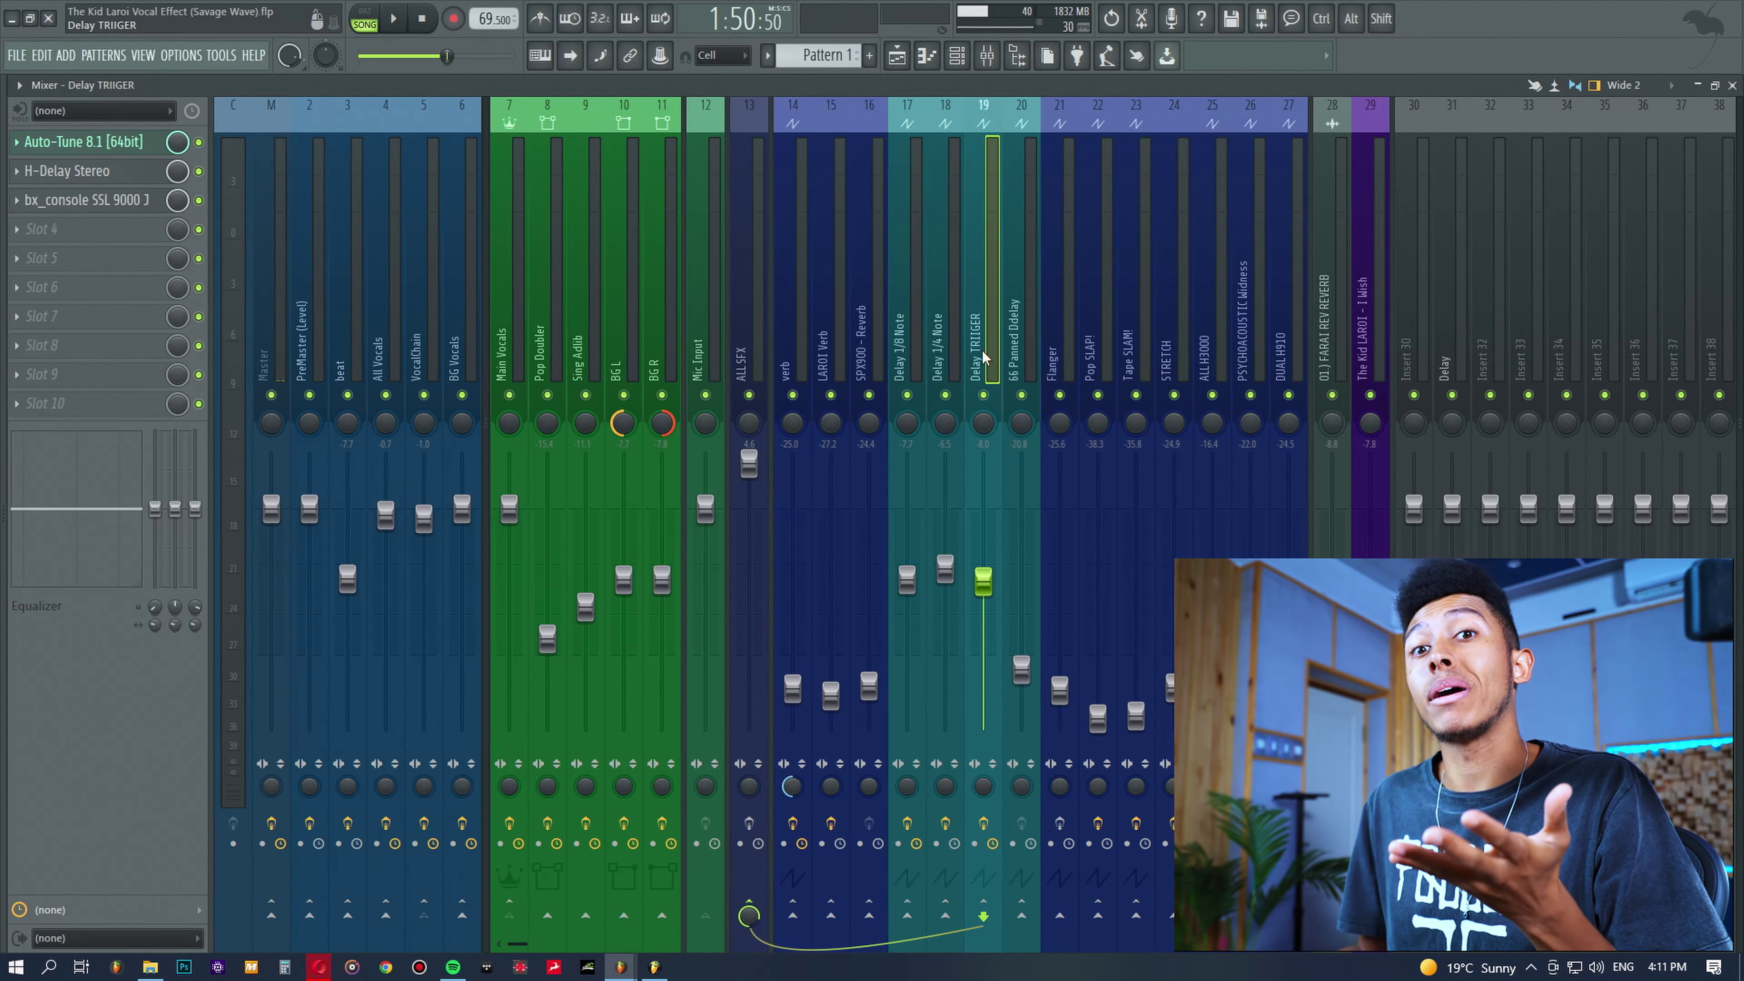
click(901, 335)
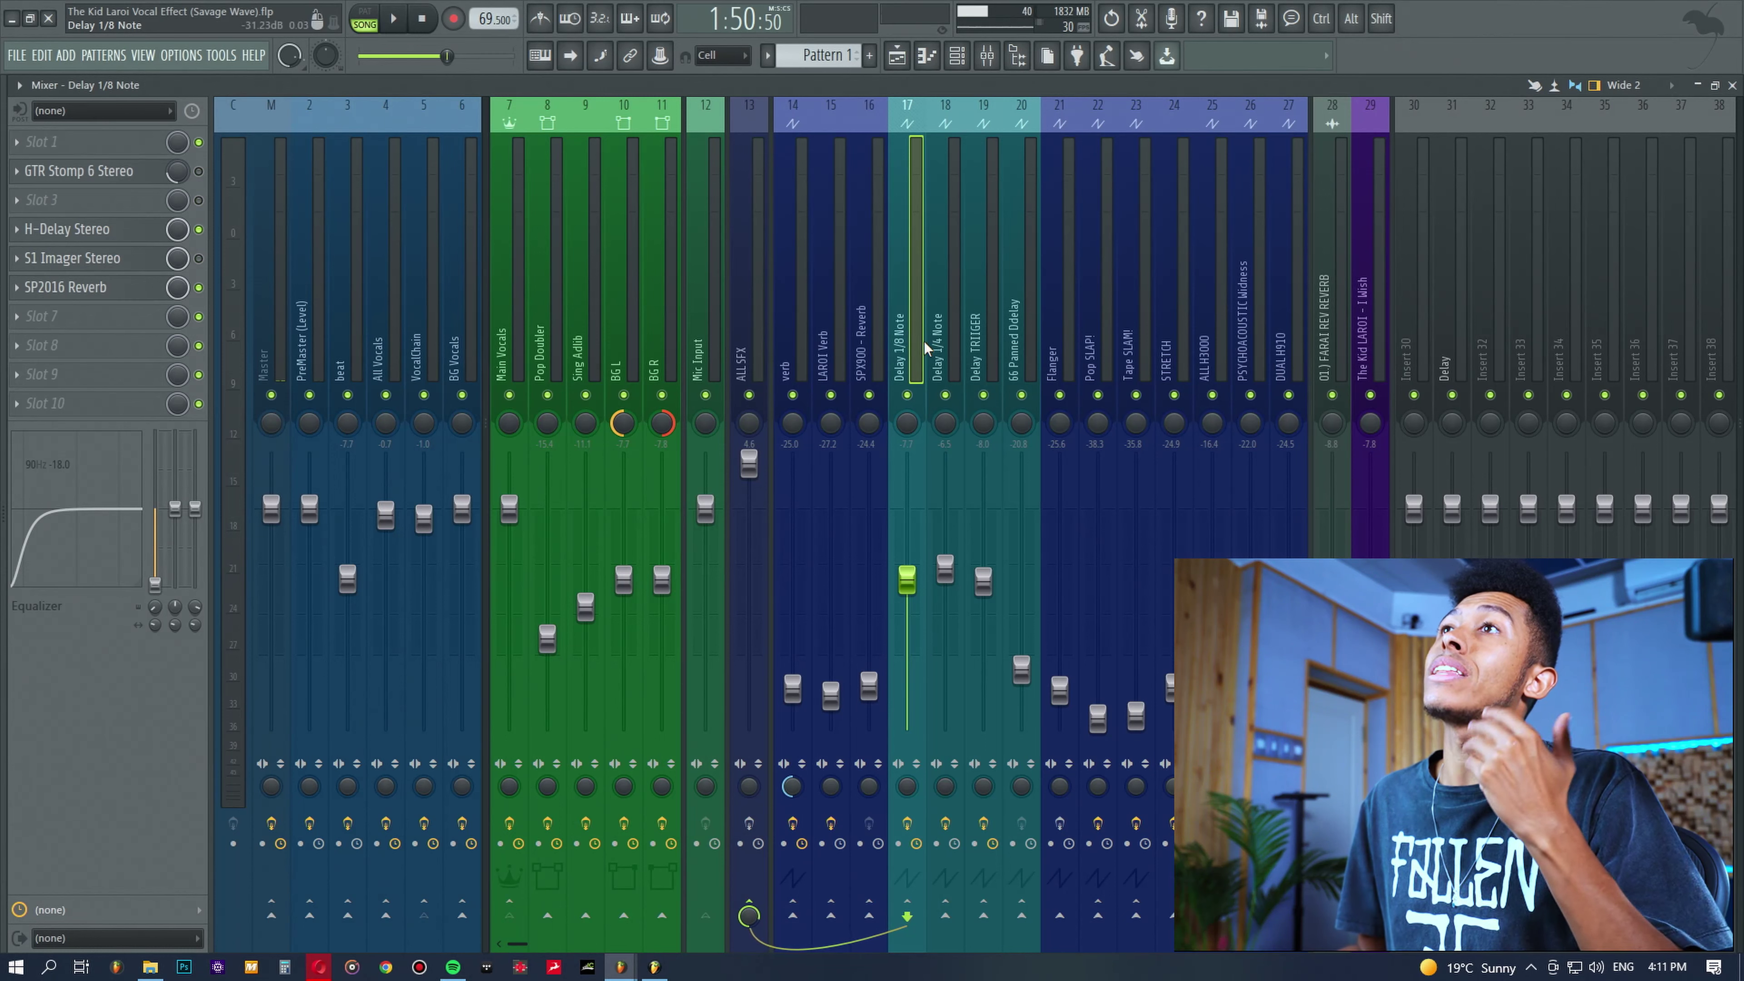
click(941, 352)
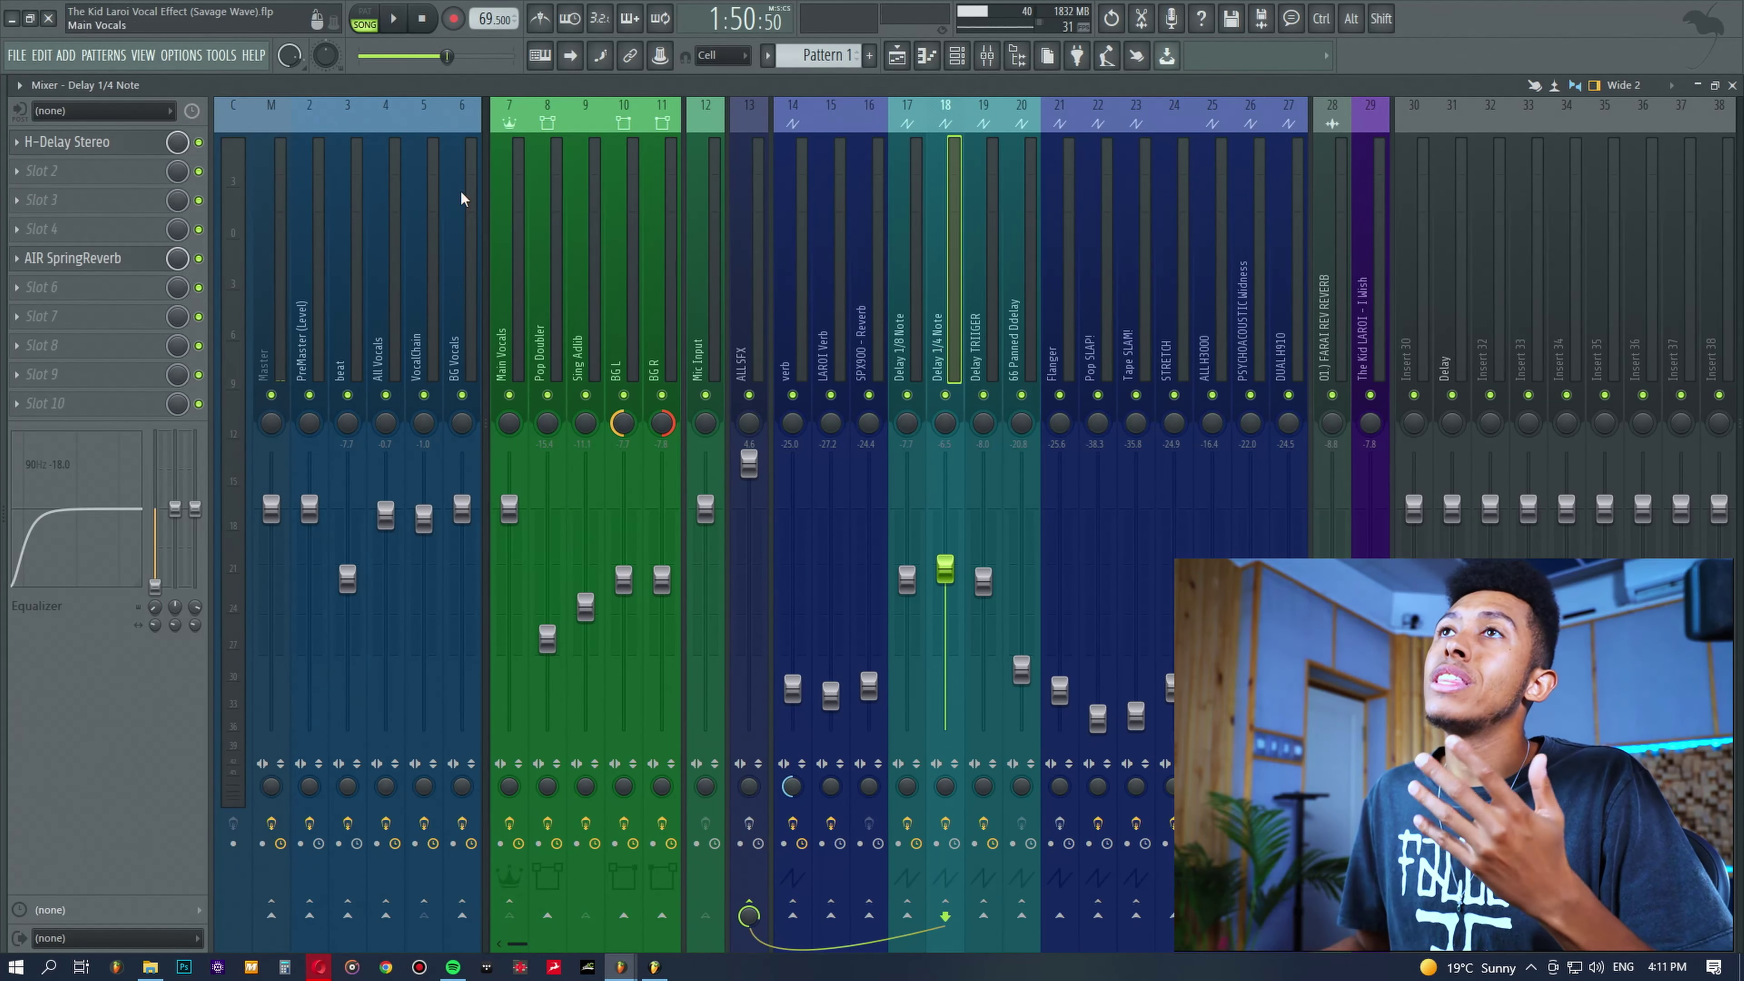
click(424, 251)
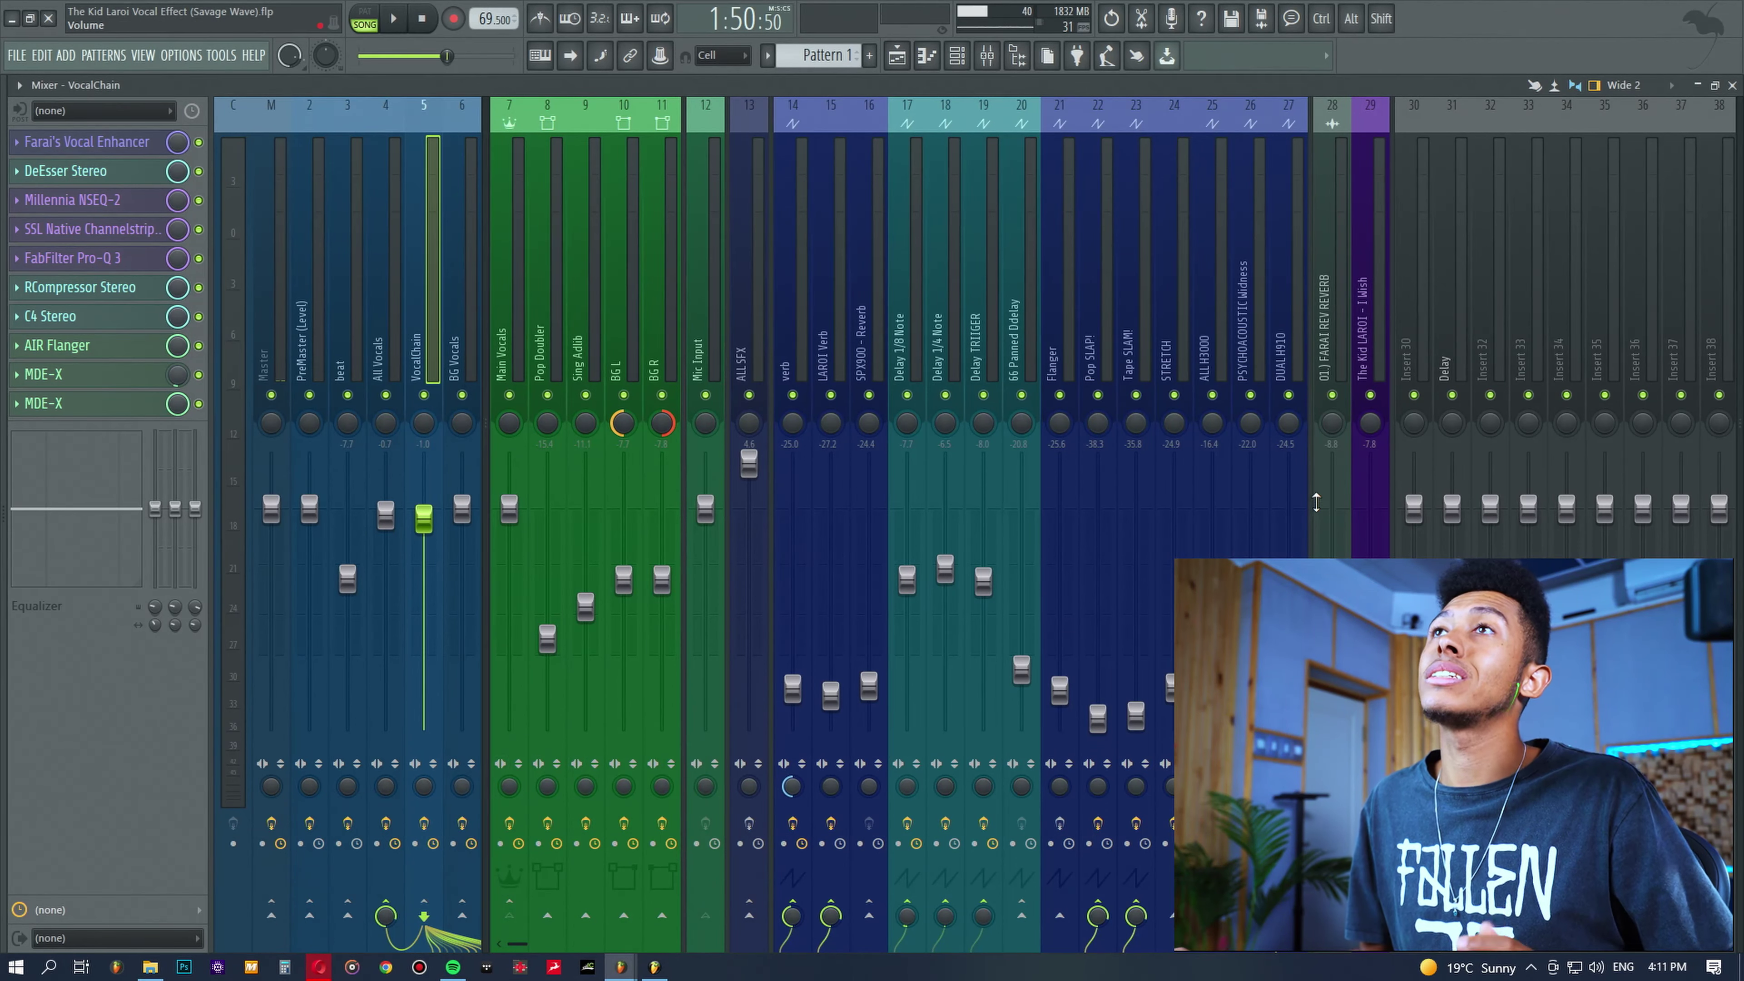
Play the arrangement briefly from the Playlist, stop it and return to the Mixer.
click(897, 57)
key(space)
key(space)
click(987, 56)
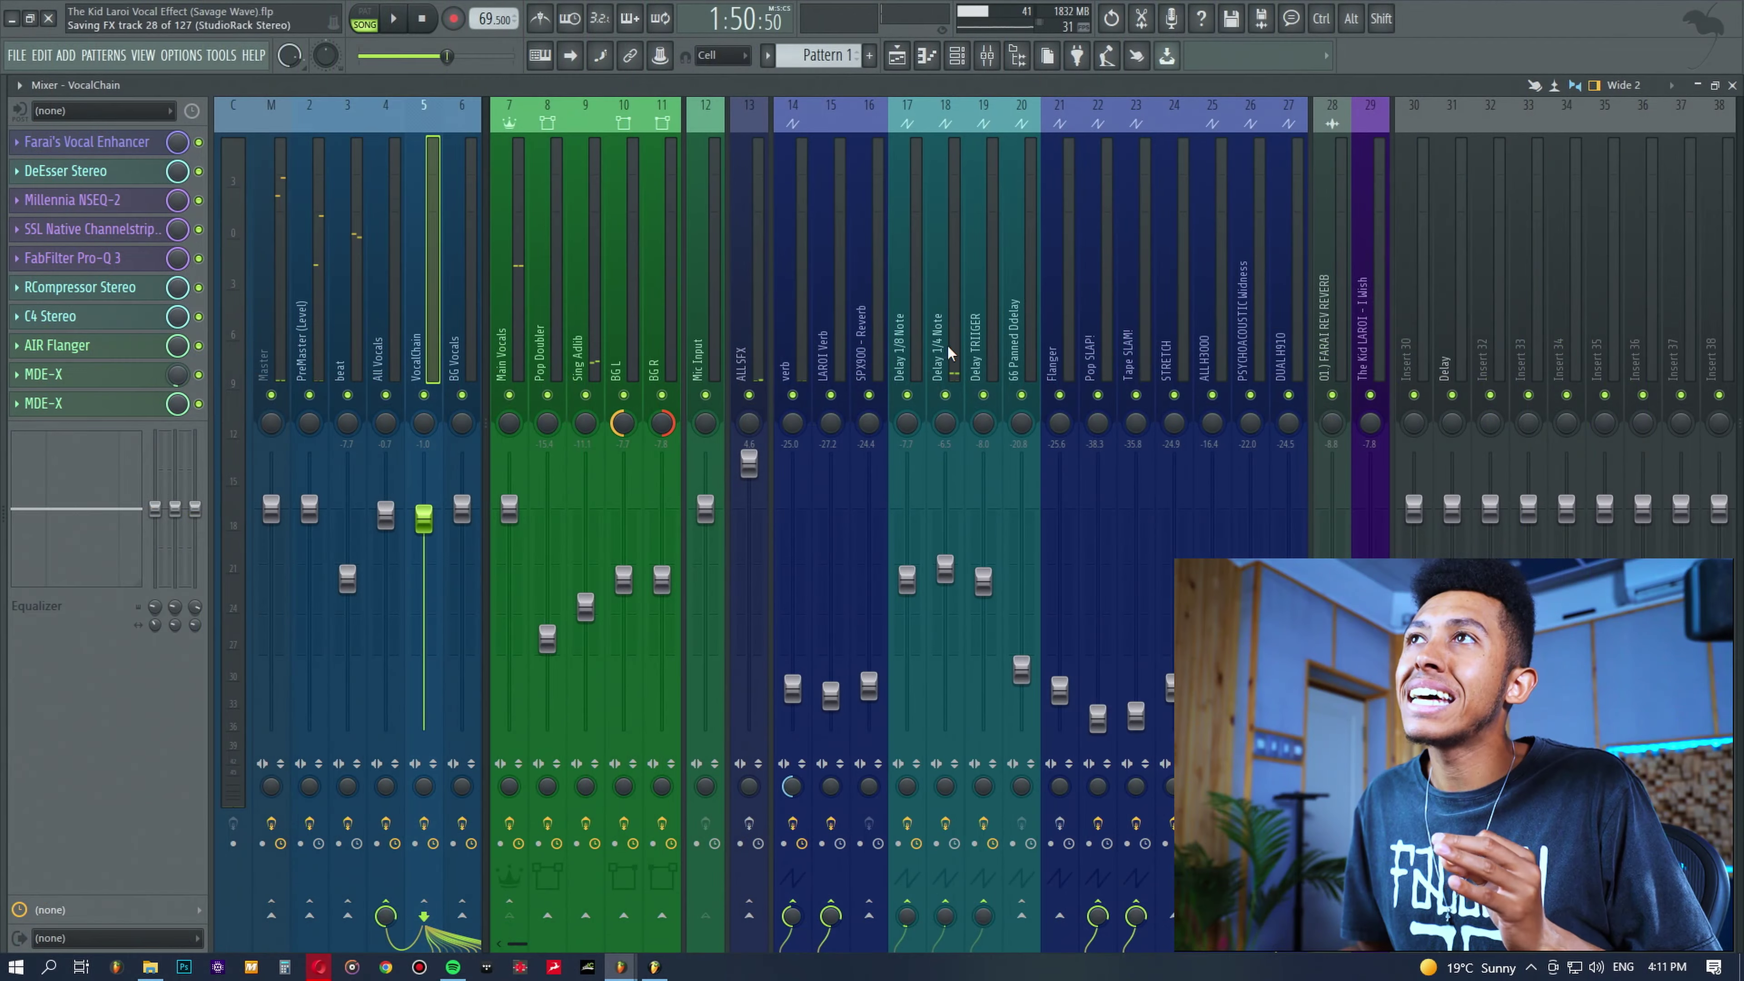
Open H-Delay on the Delay 1/8 Note track and play the song with the VocalChain track selected.
click(985, 271)
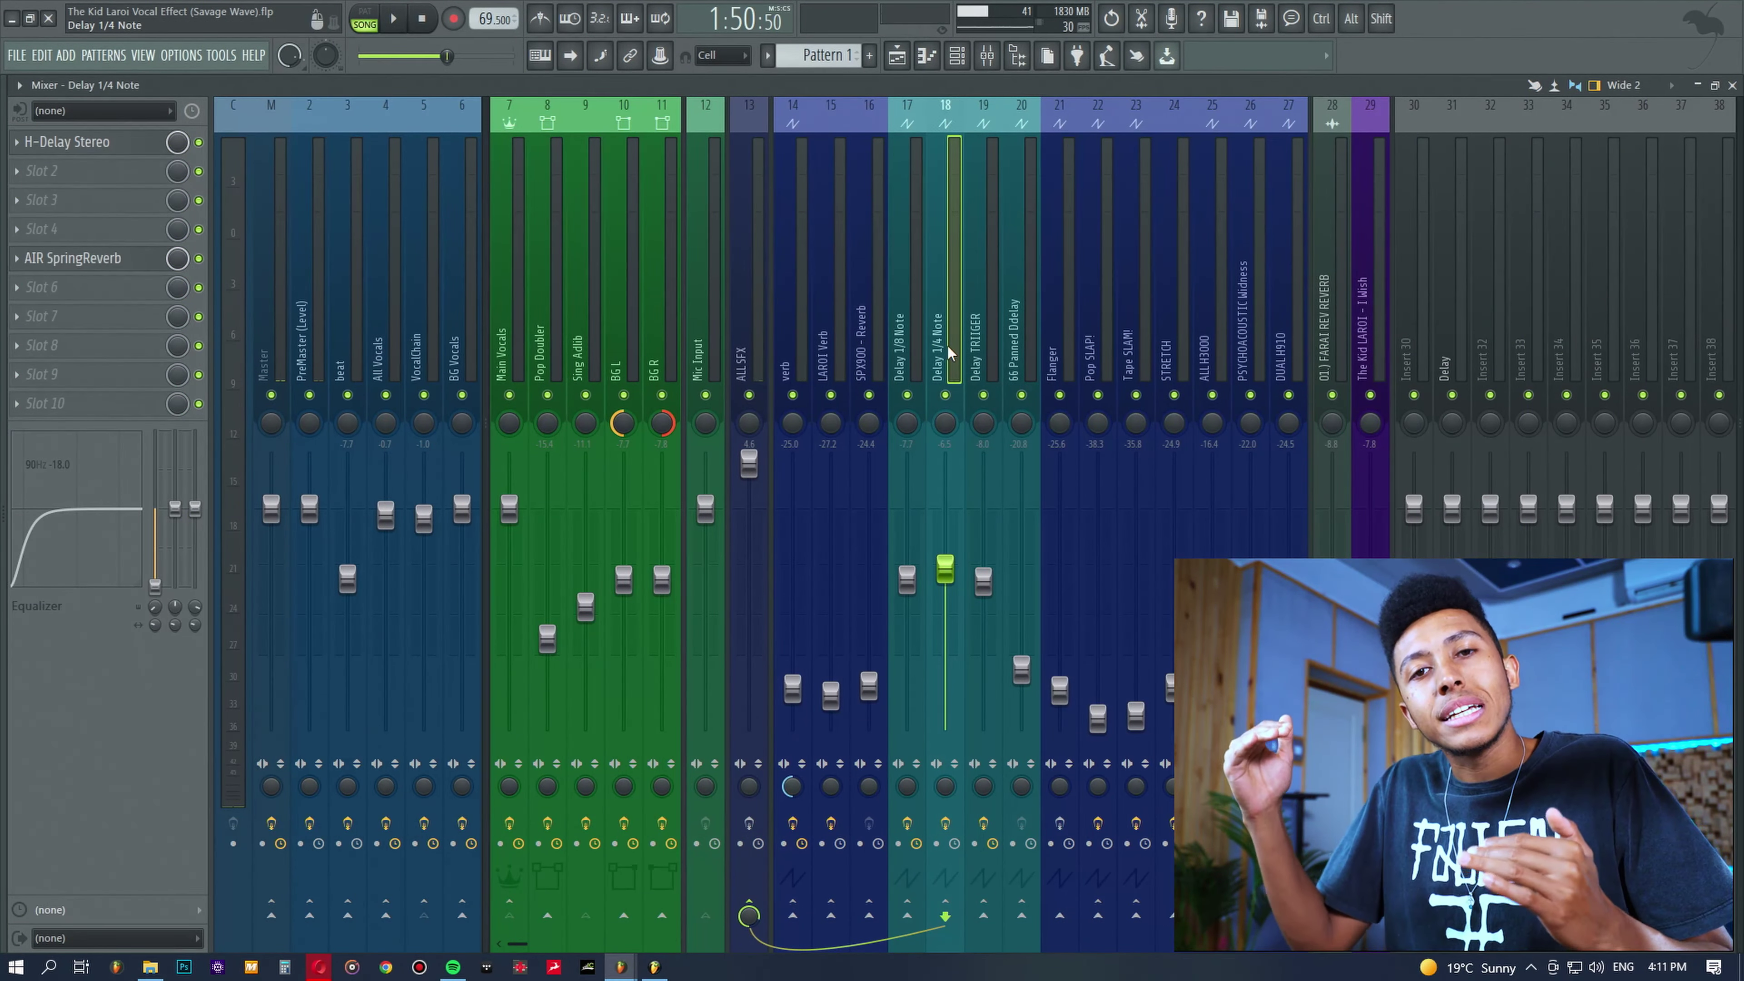
click(915, 302)
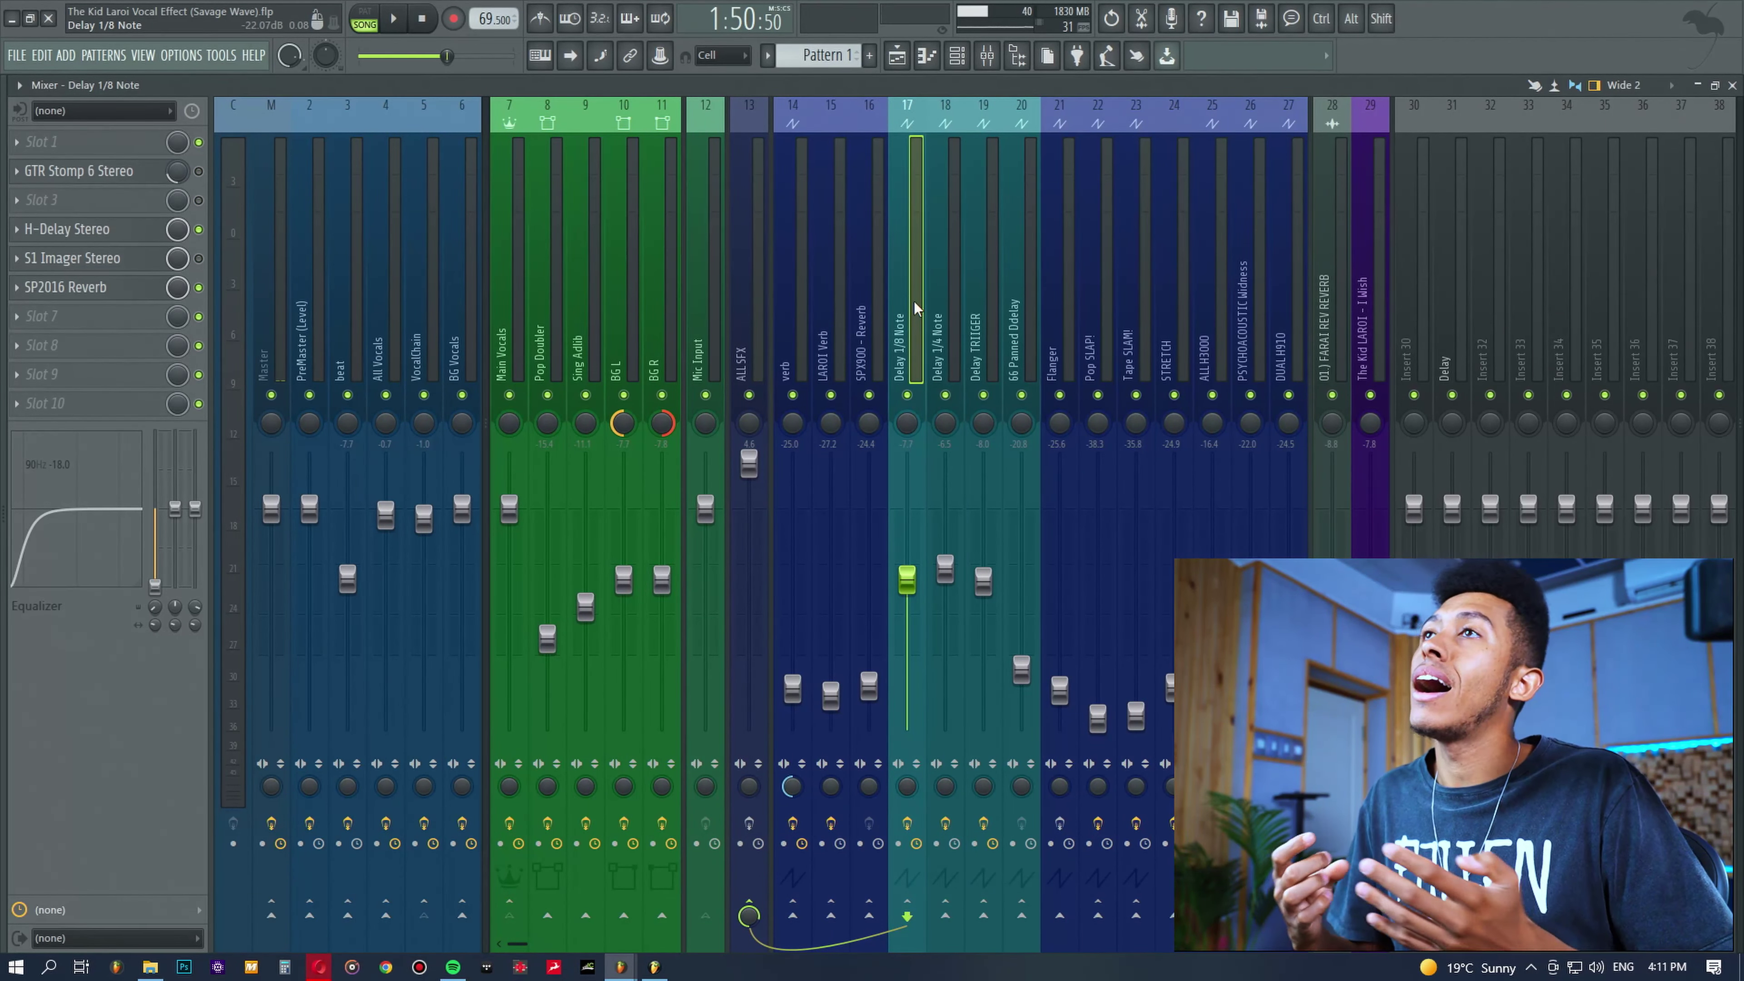
click(68, 229)
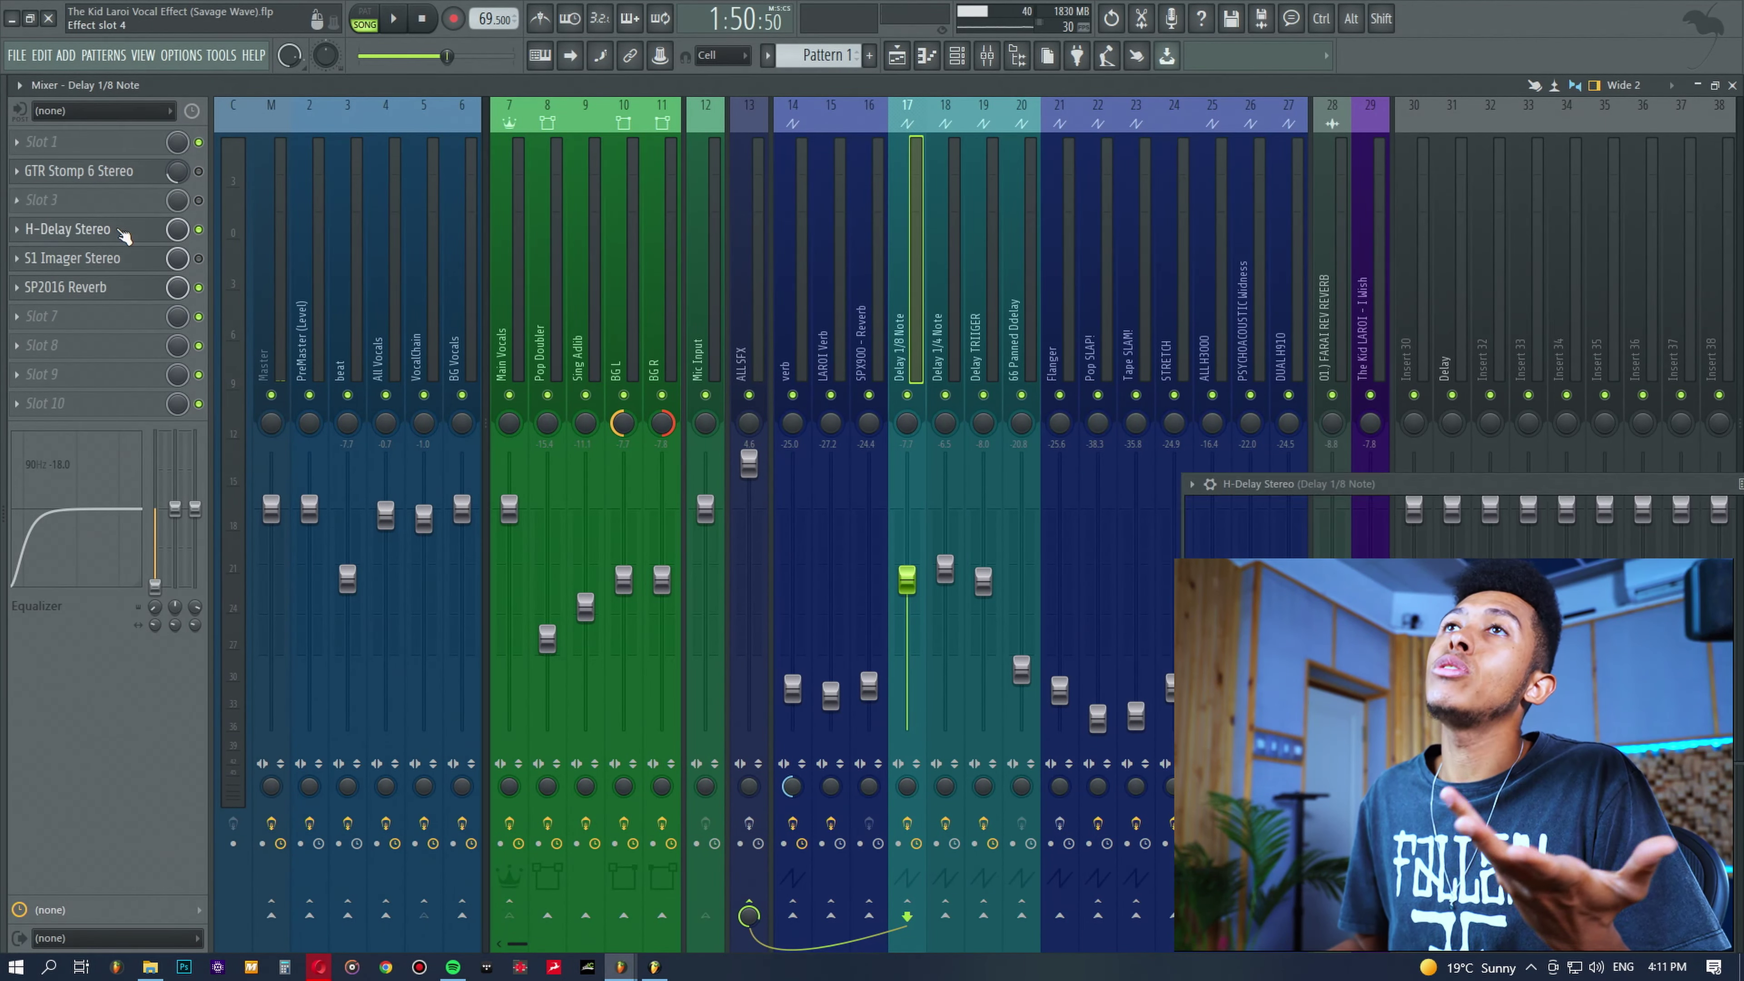
drag(1511, 486, 1050, 414)
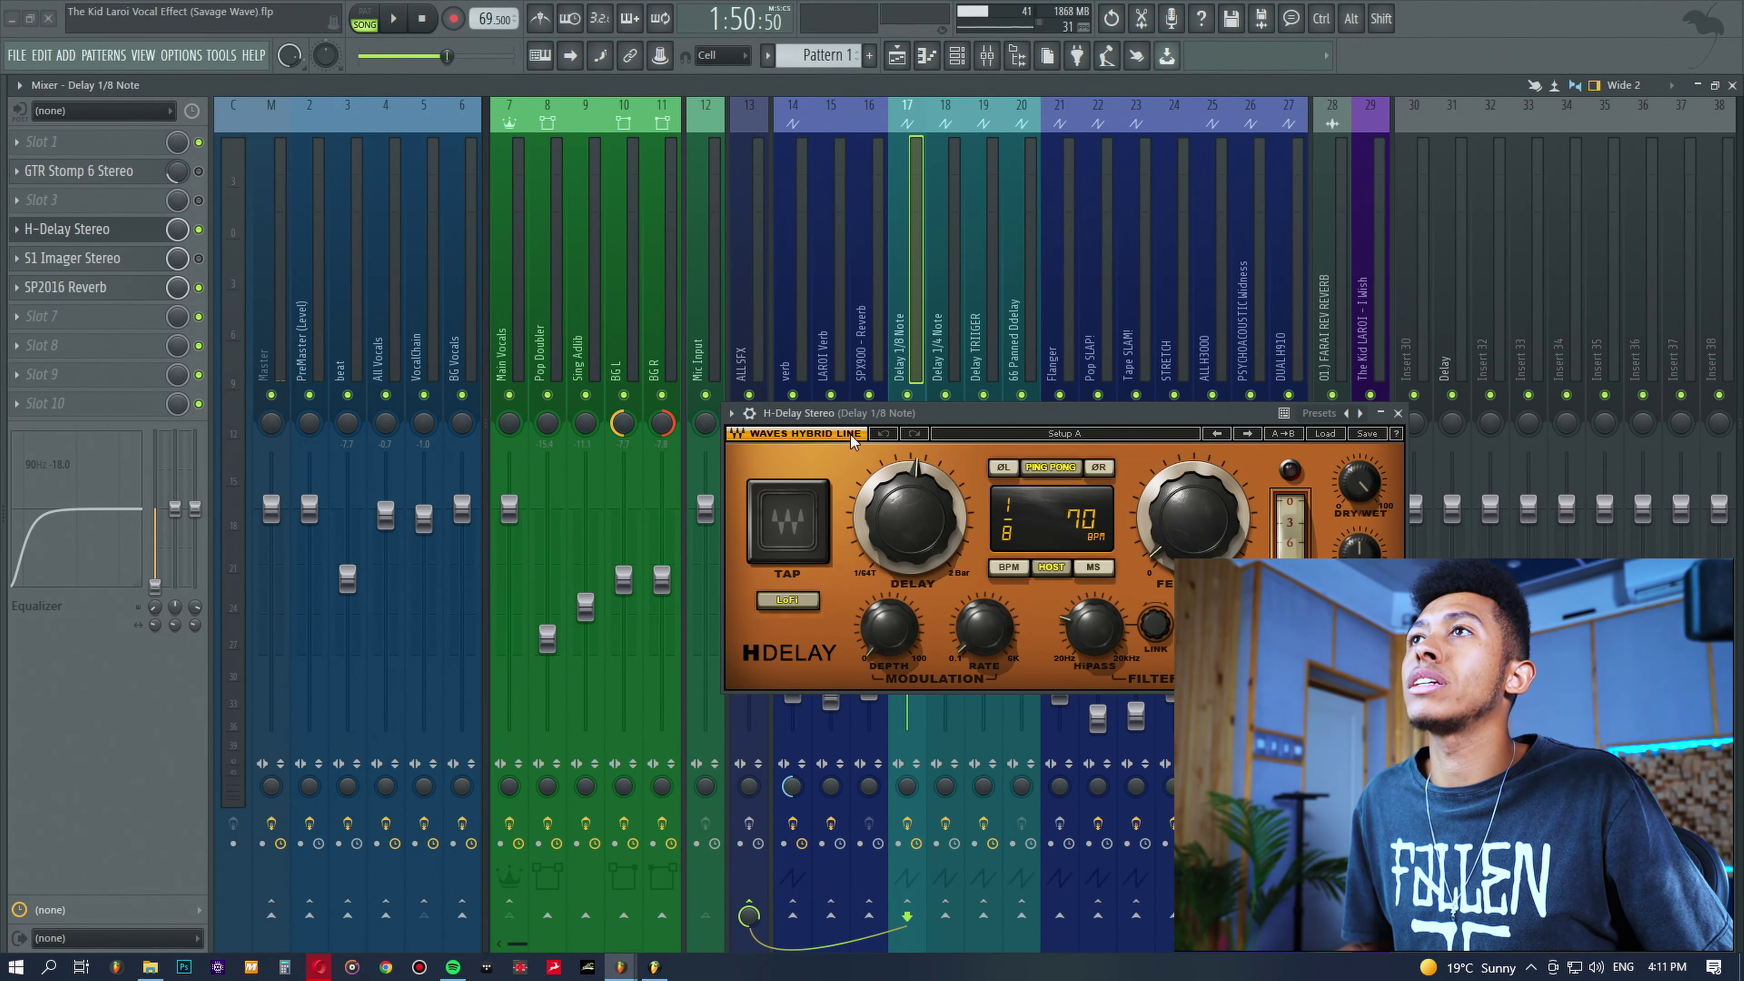
drag(850, 434, 975, 388)
click(424, 309)
key(space)
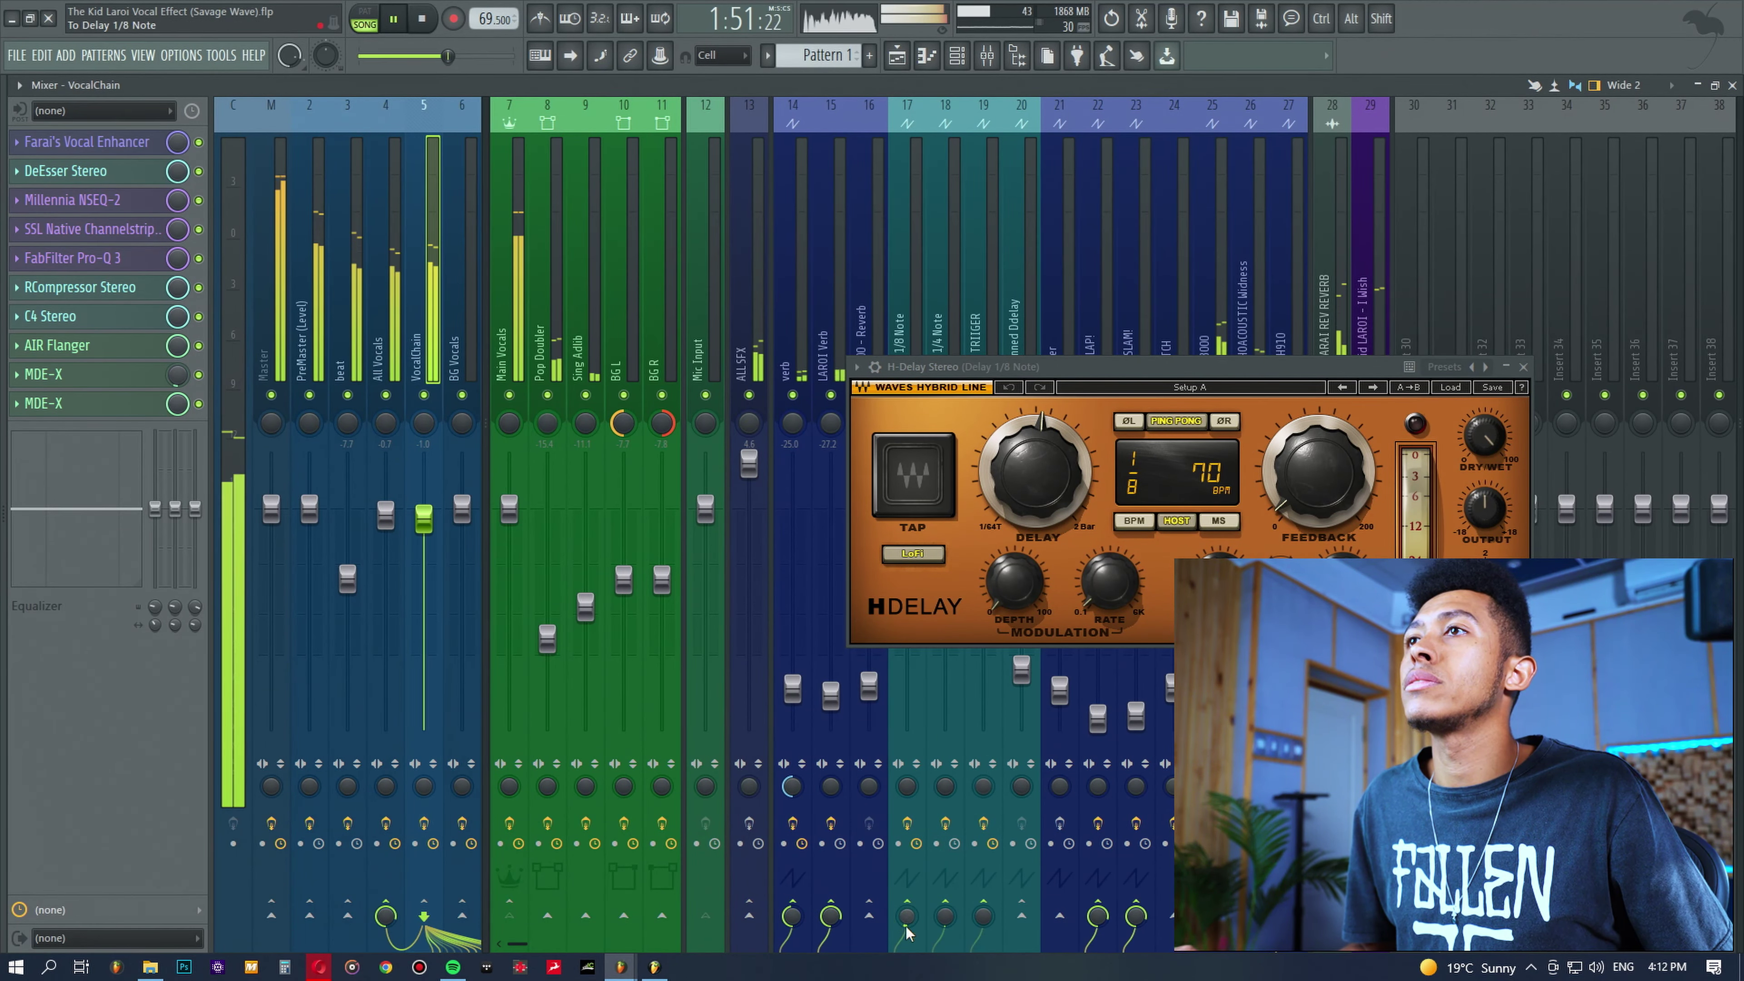
Try a 1/64 T delay time in H-Delay during playback, stop the song and undo the knob tweak.
click(1039, 476)
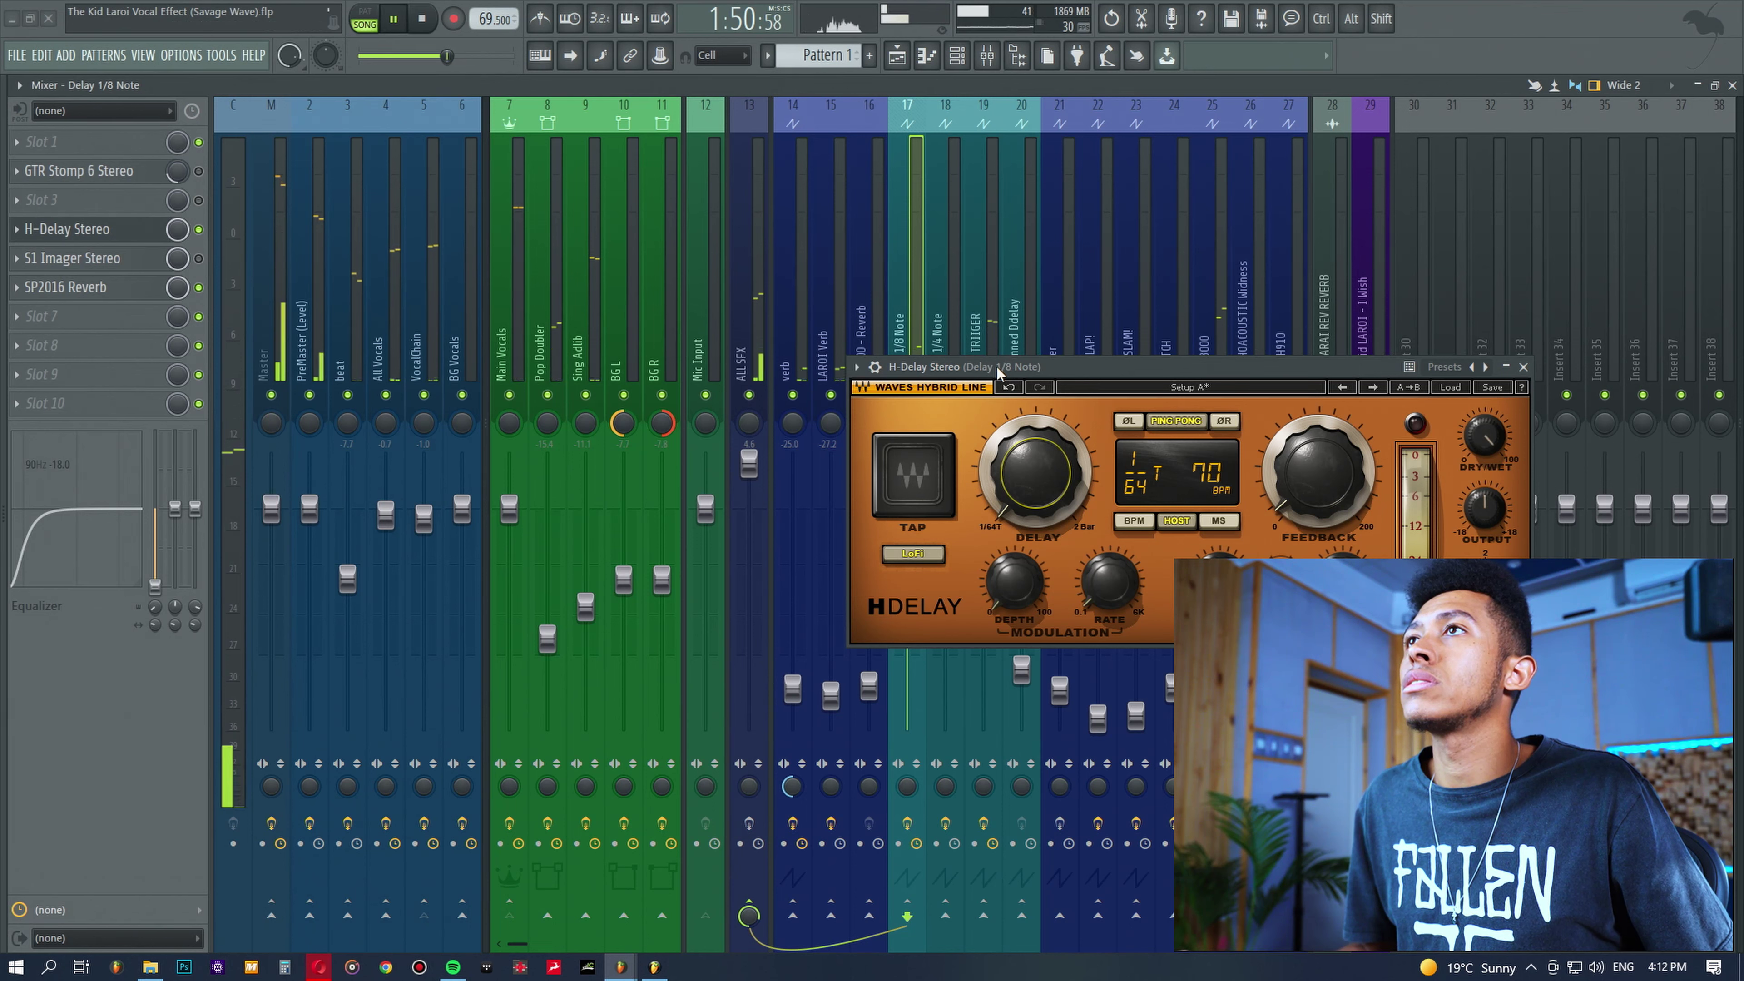
drag(967, 375, 936, 504)
key(space)
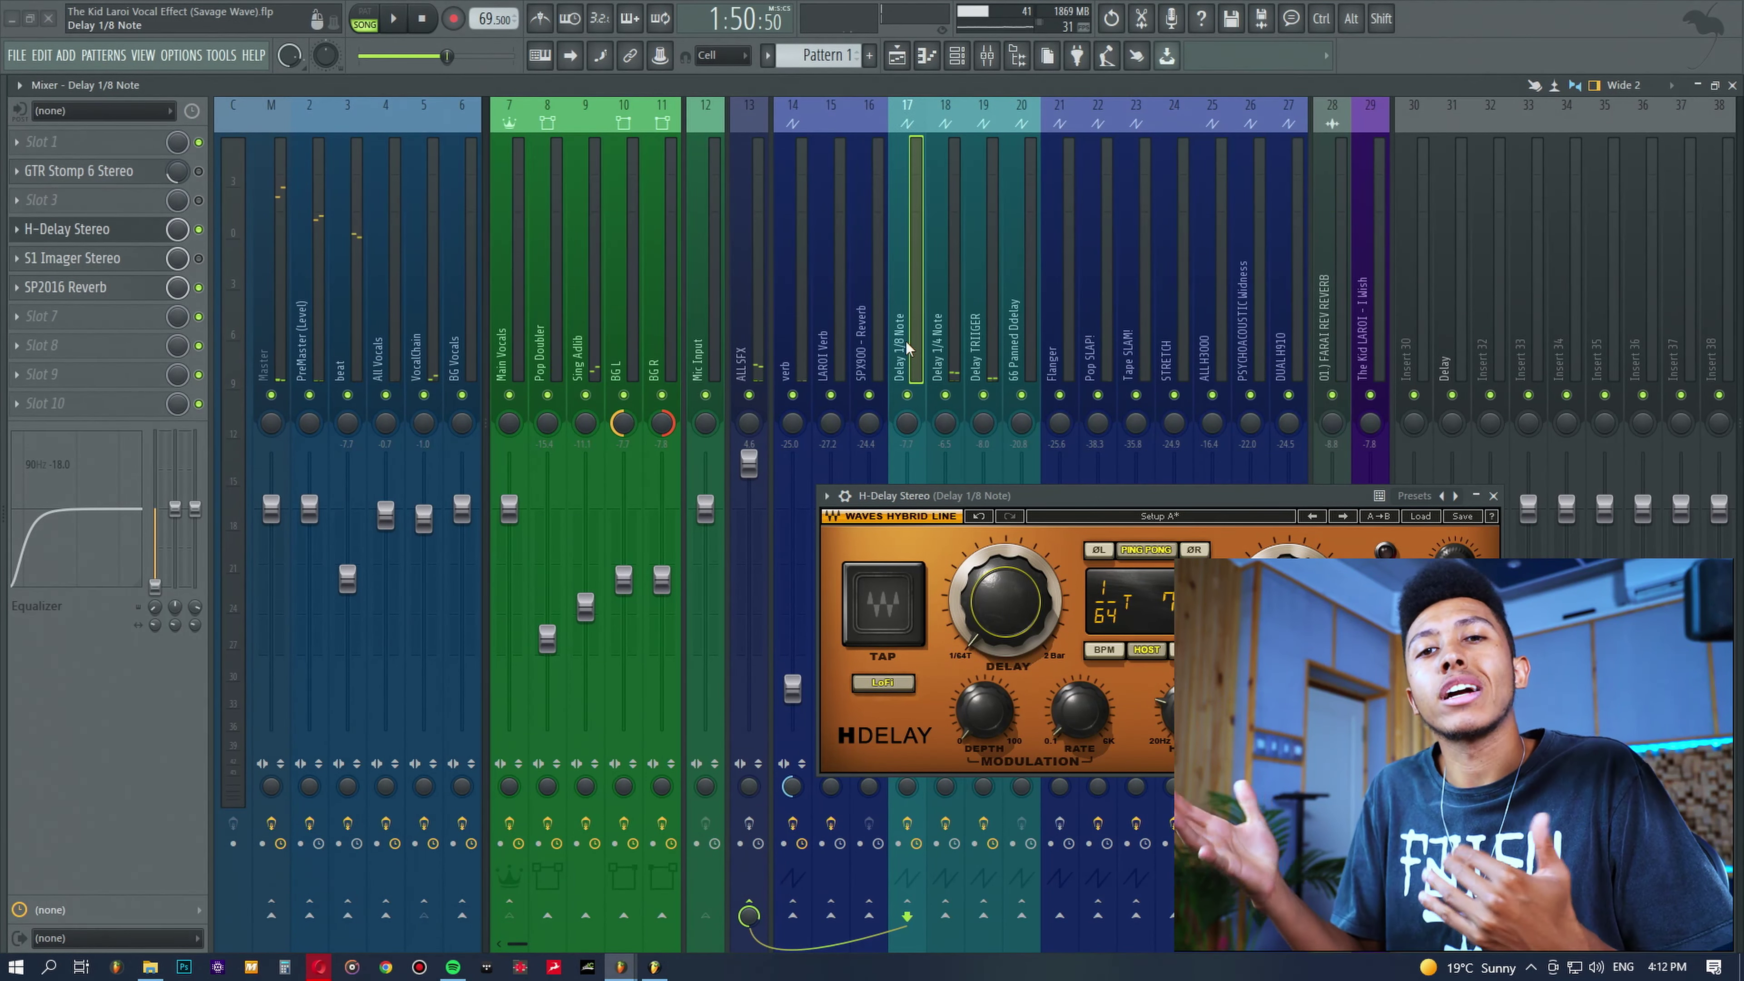
key(ctrl+alt+z)
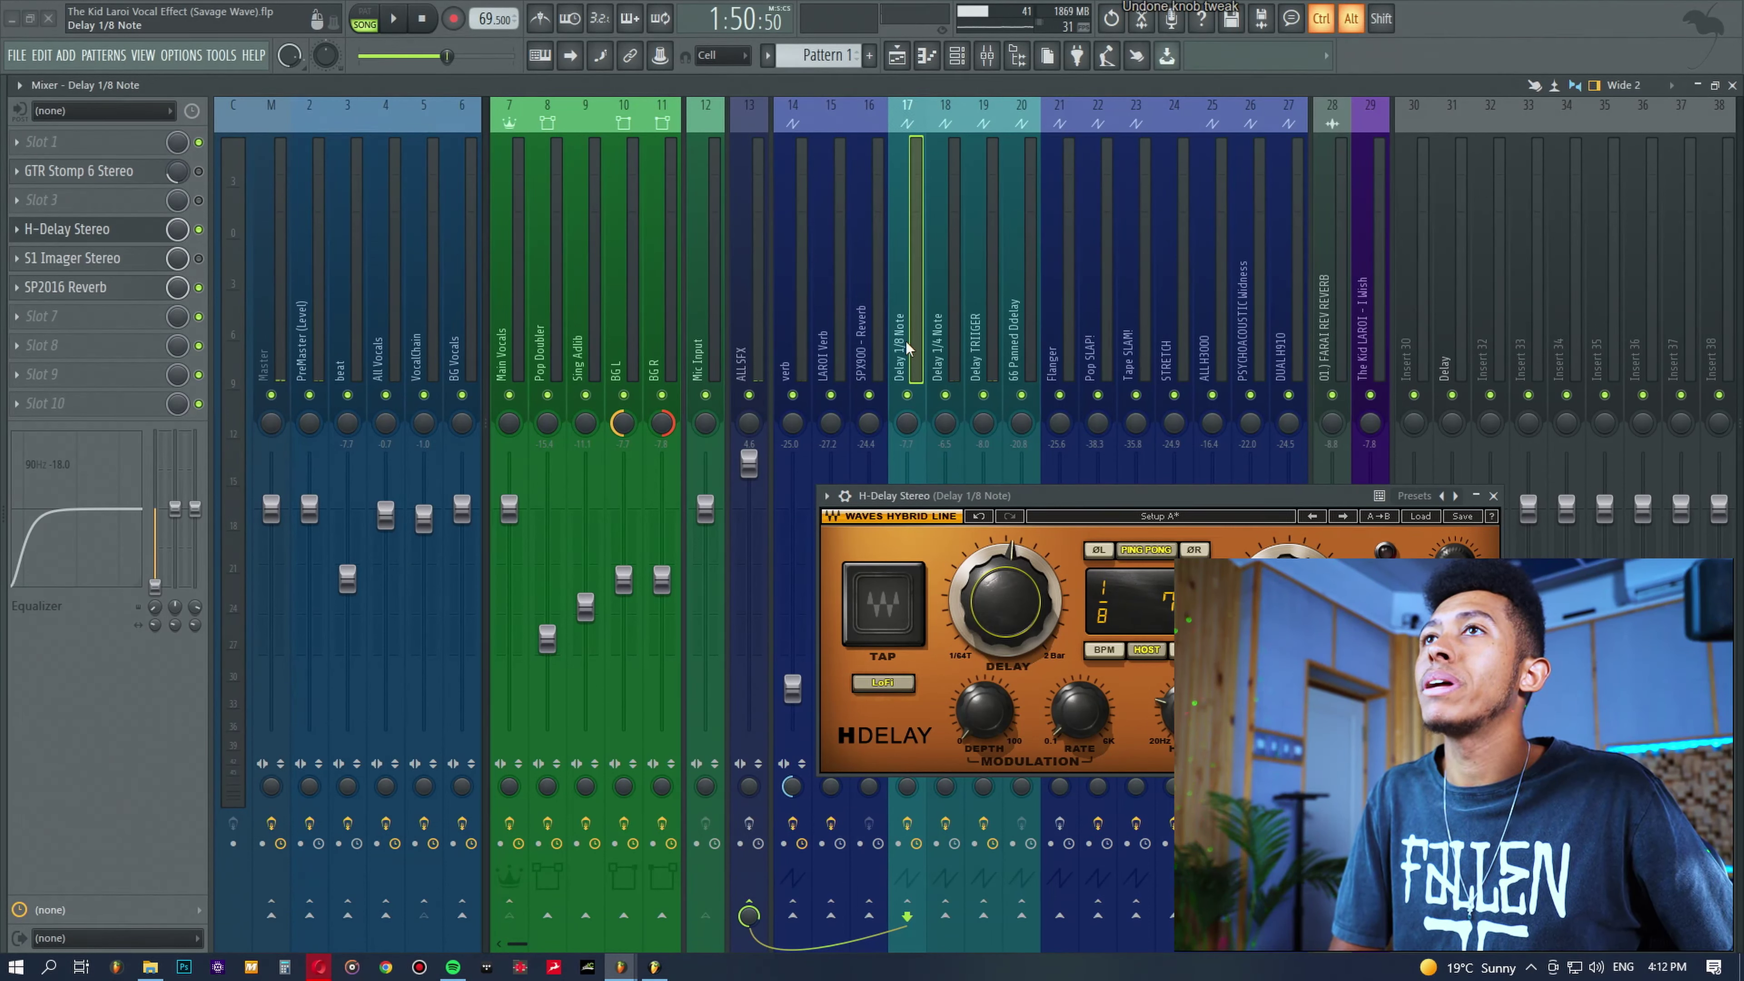
Examine the VocalChain track's delay sends and the H-Delay settings, and close the plugin window.
click(422, 298)
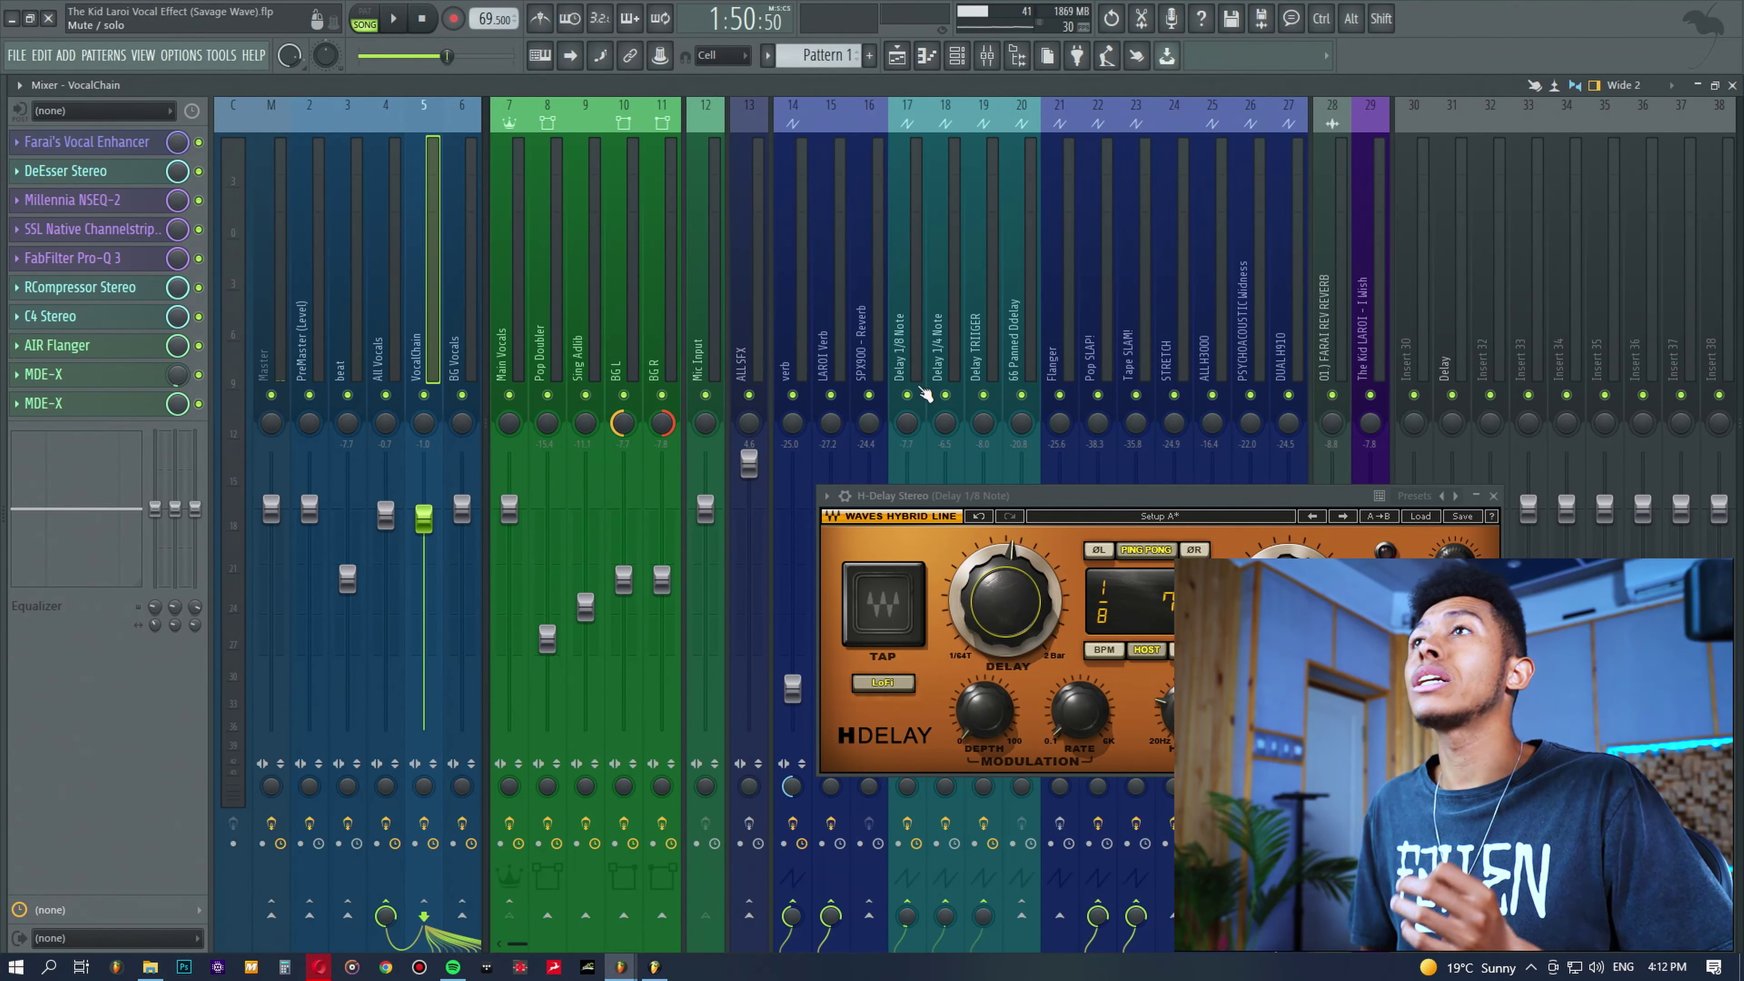
drag(1005, 495, 973, 422)
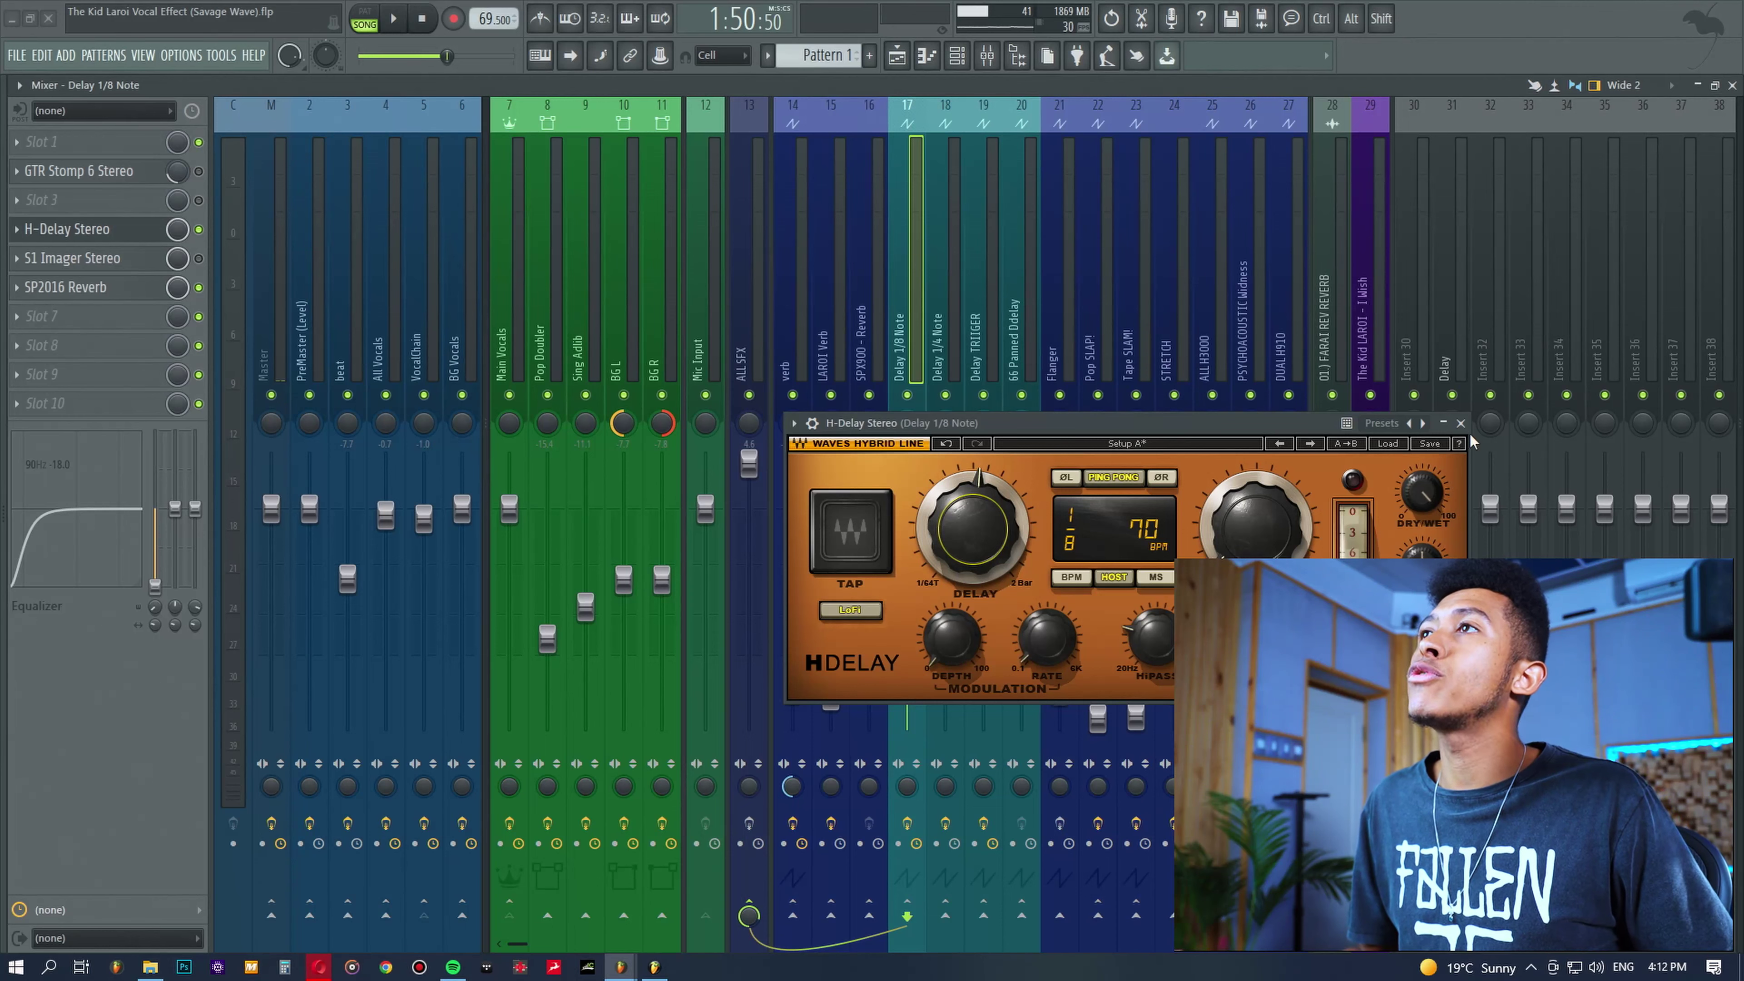
click(1460, 423)
Play the passage just after bar 33 in the Playlist and stop it.
click(896, 55)
click(534, 339)
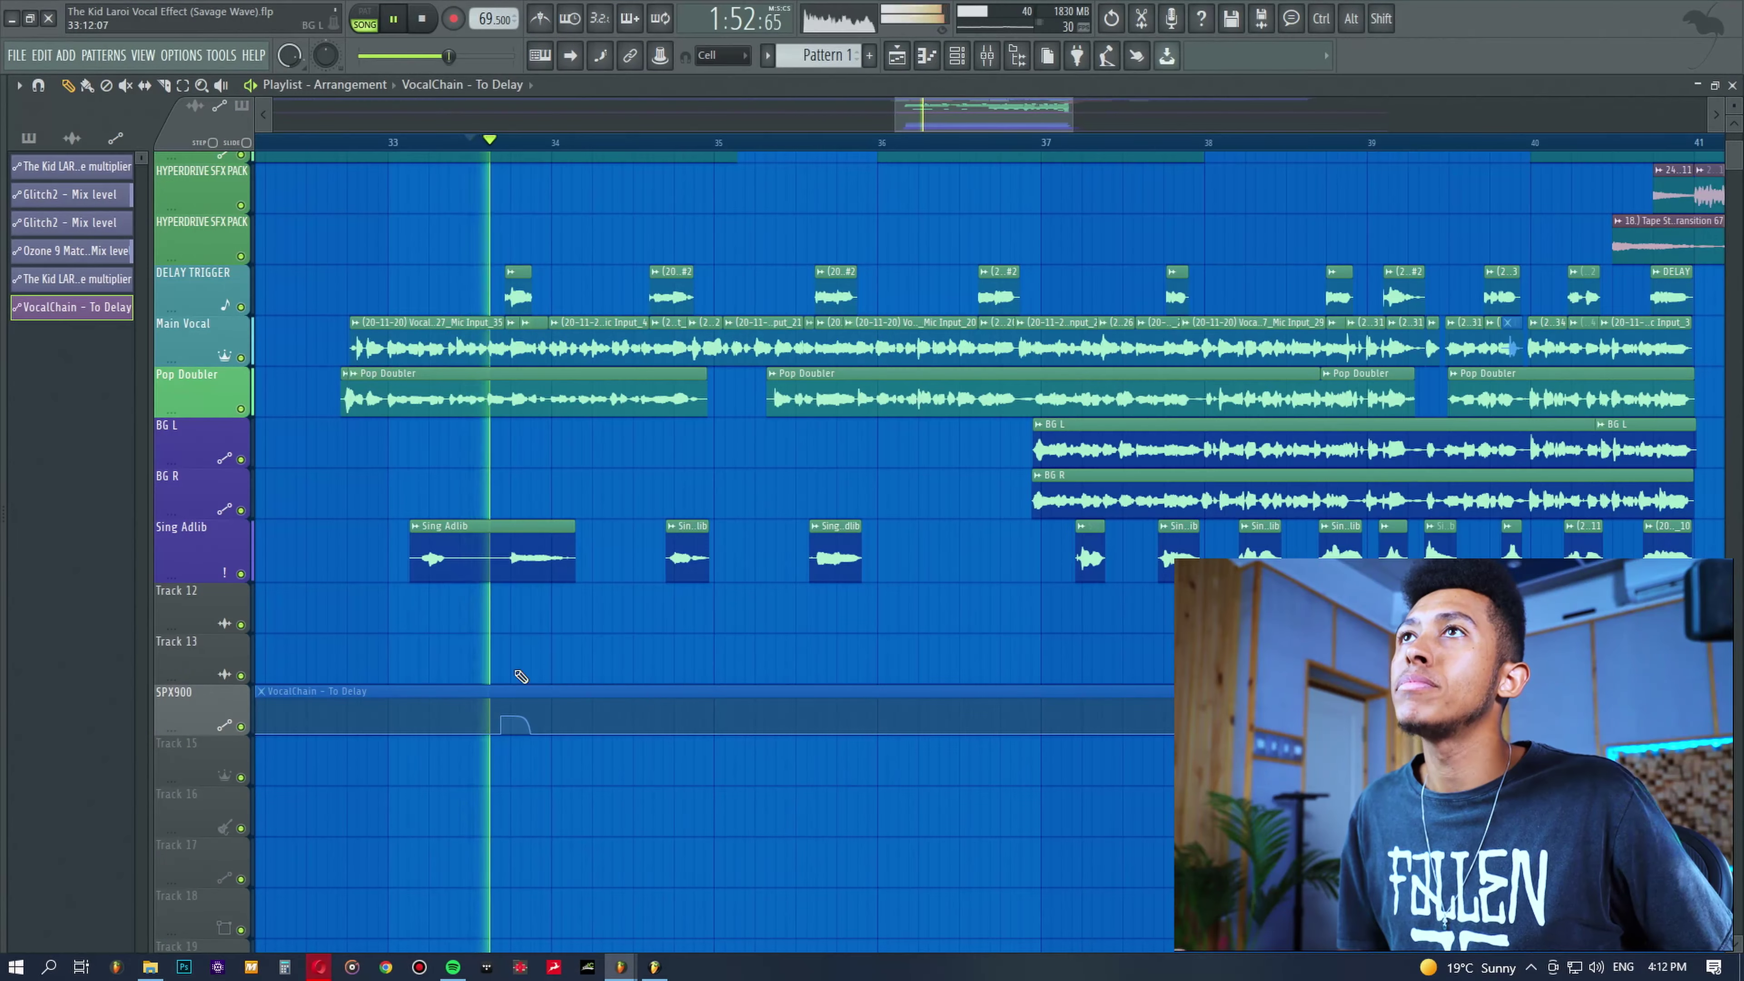
key(space)
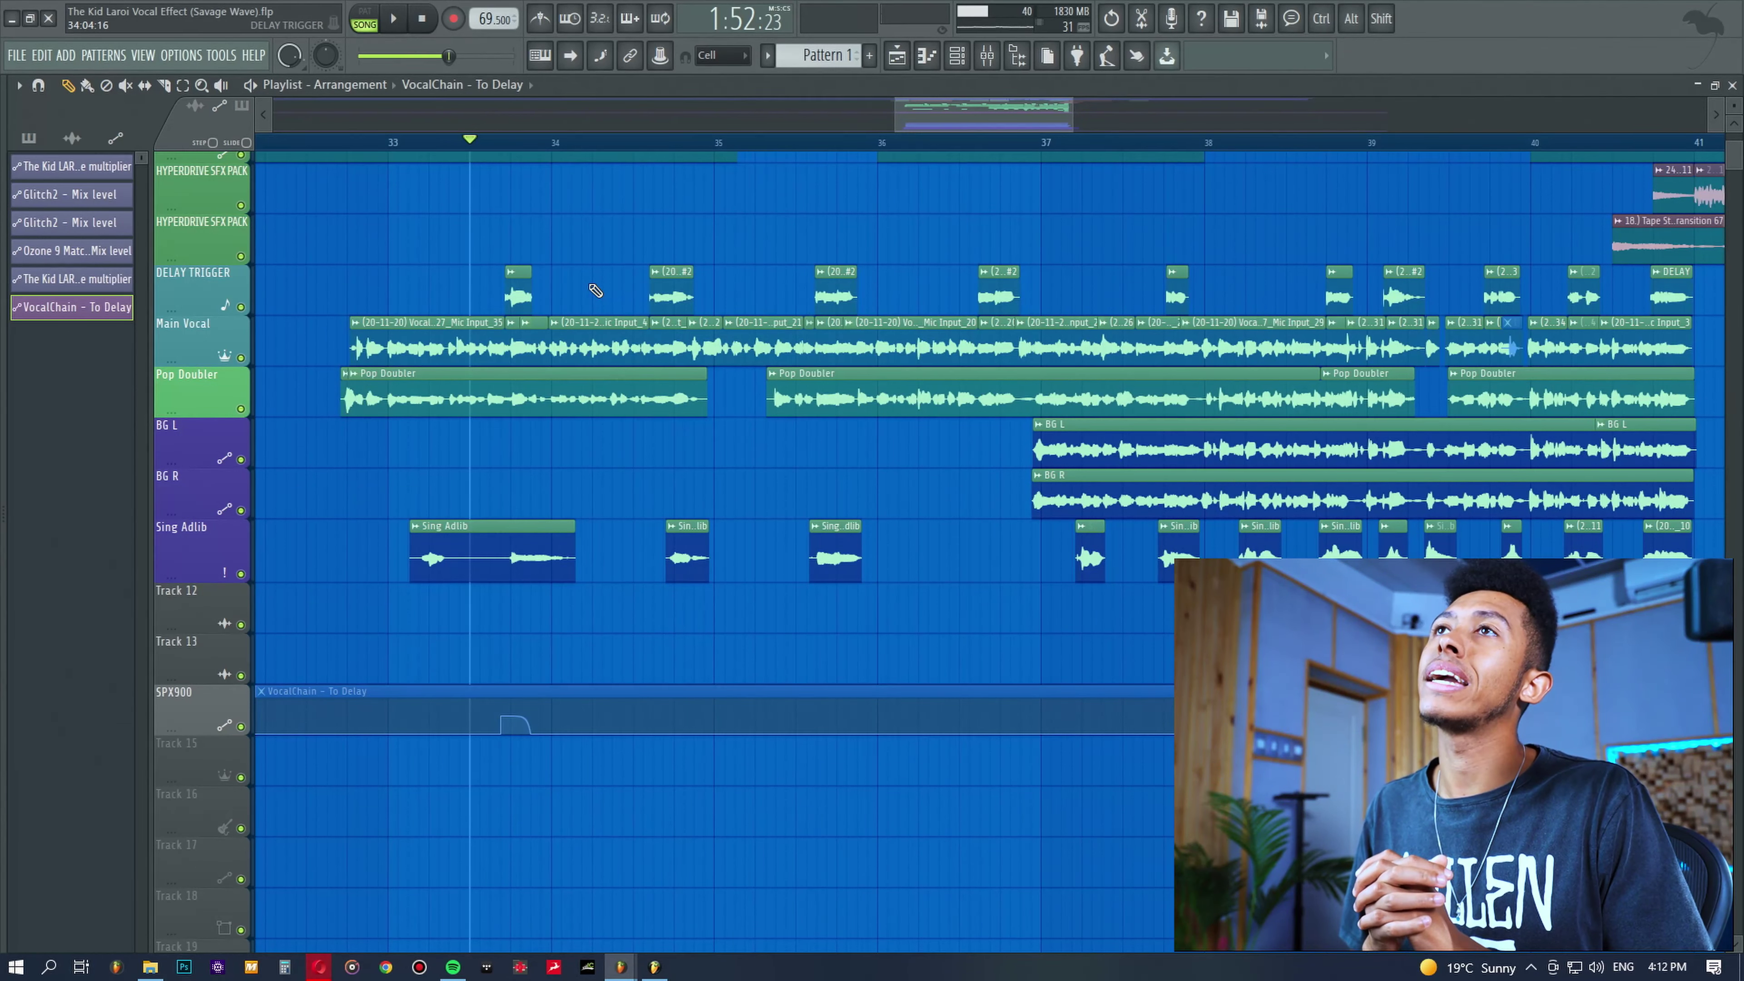
Highlight all clips on the DELAY TRIGGER playlist track and view the matching Delay TRIIGER mixer track.
click(515, 339)
click(224, 288)
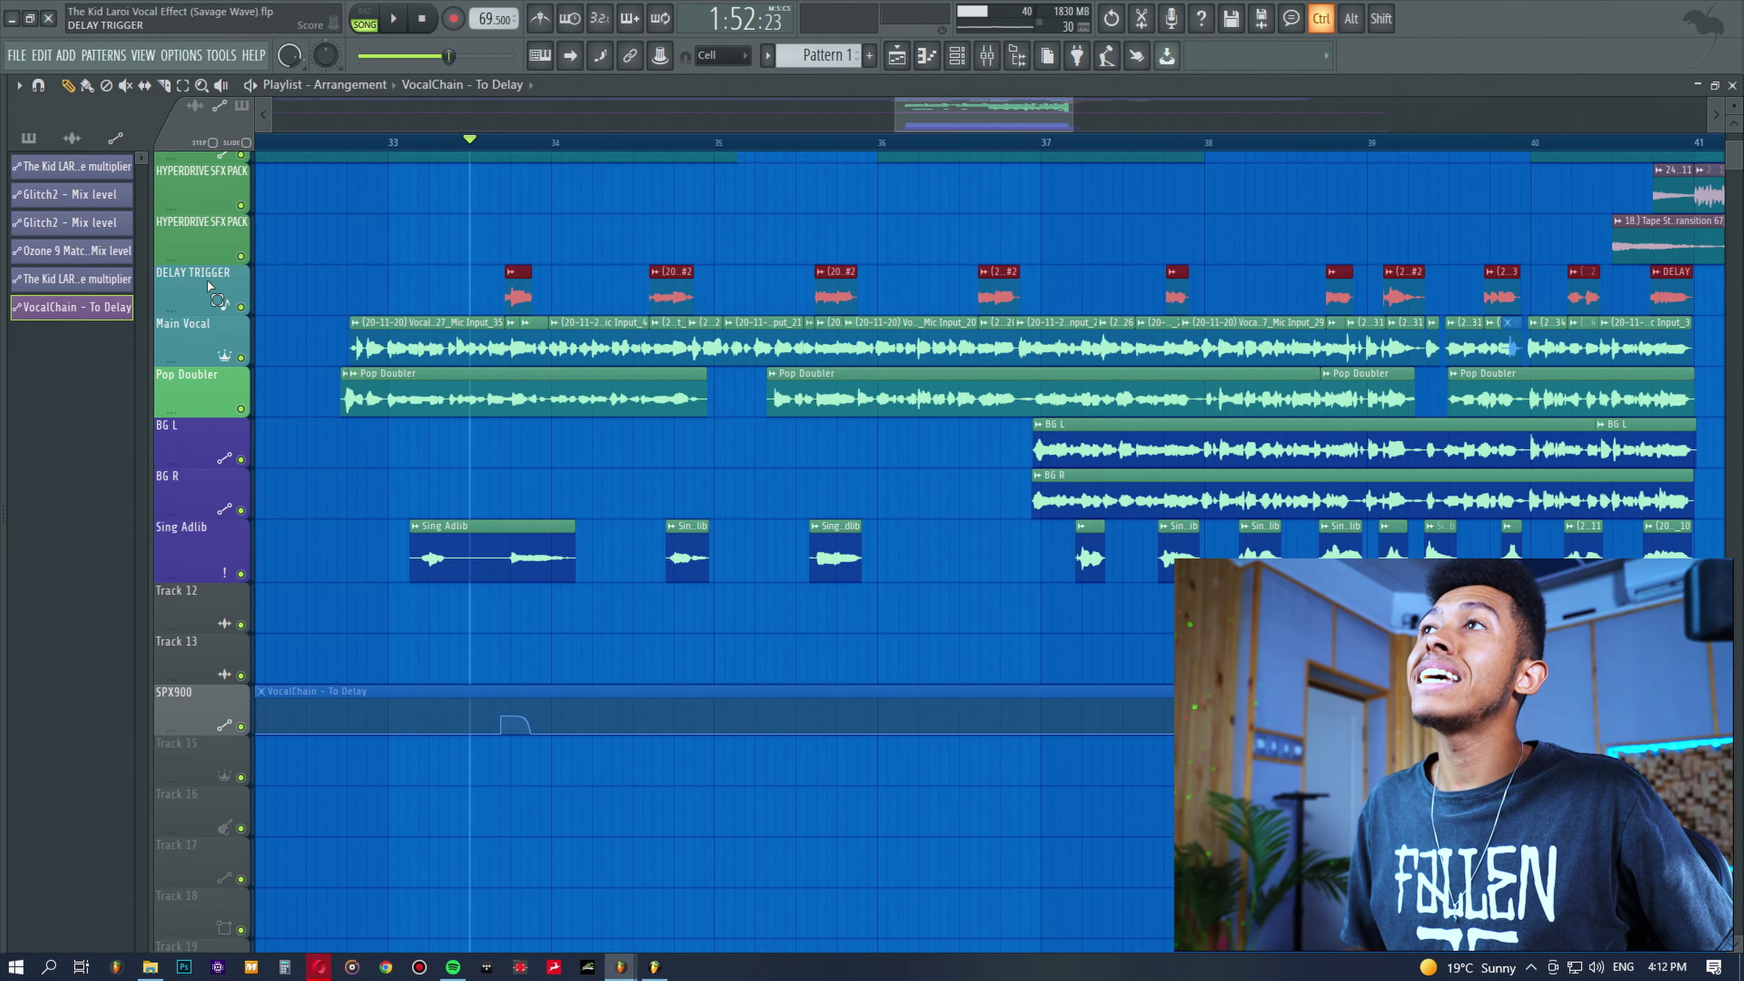
click(986, 57)
click(985, 288)
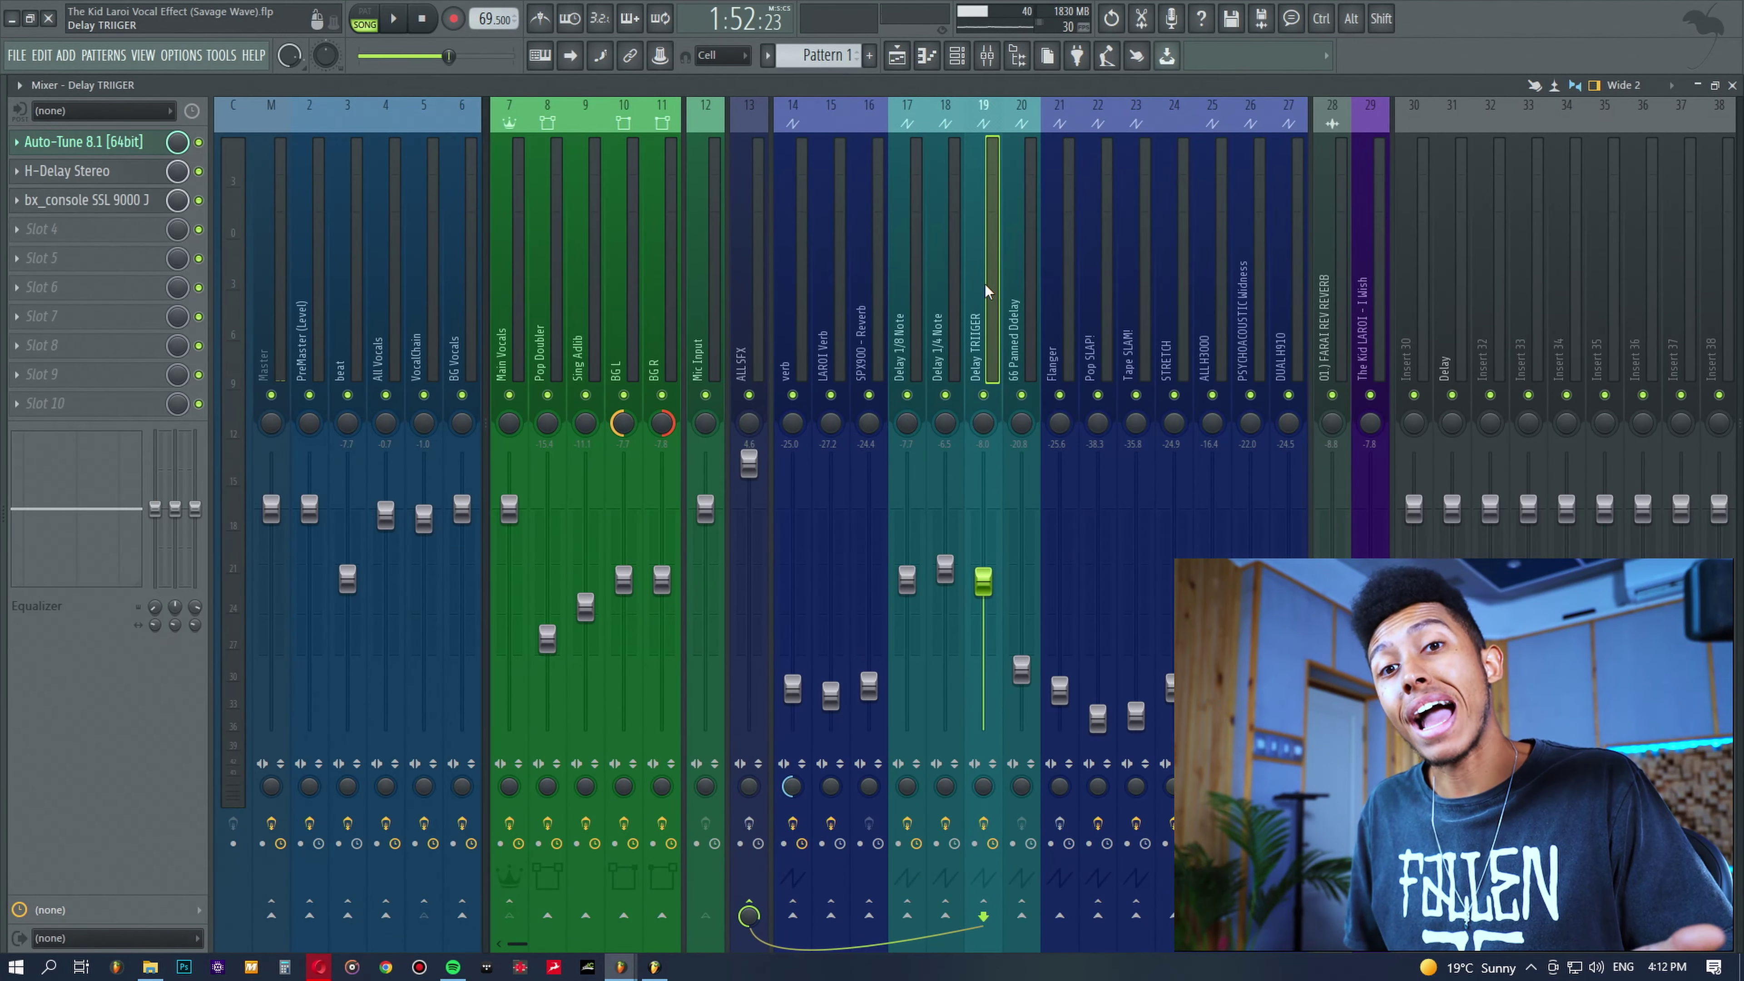
Clear the clip selection in the Playlist and unmute the VocalChain - To Delay automation clip on the SPX900 track.
click(896, 57)
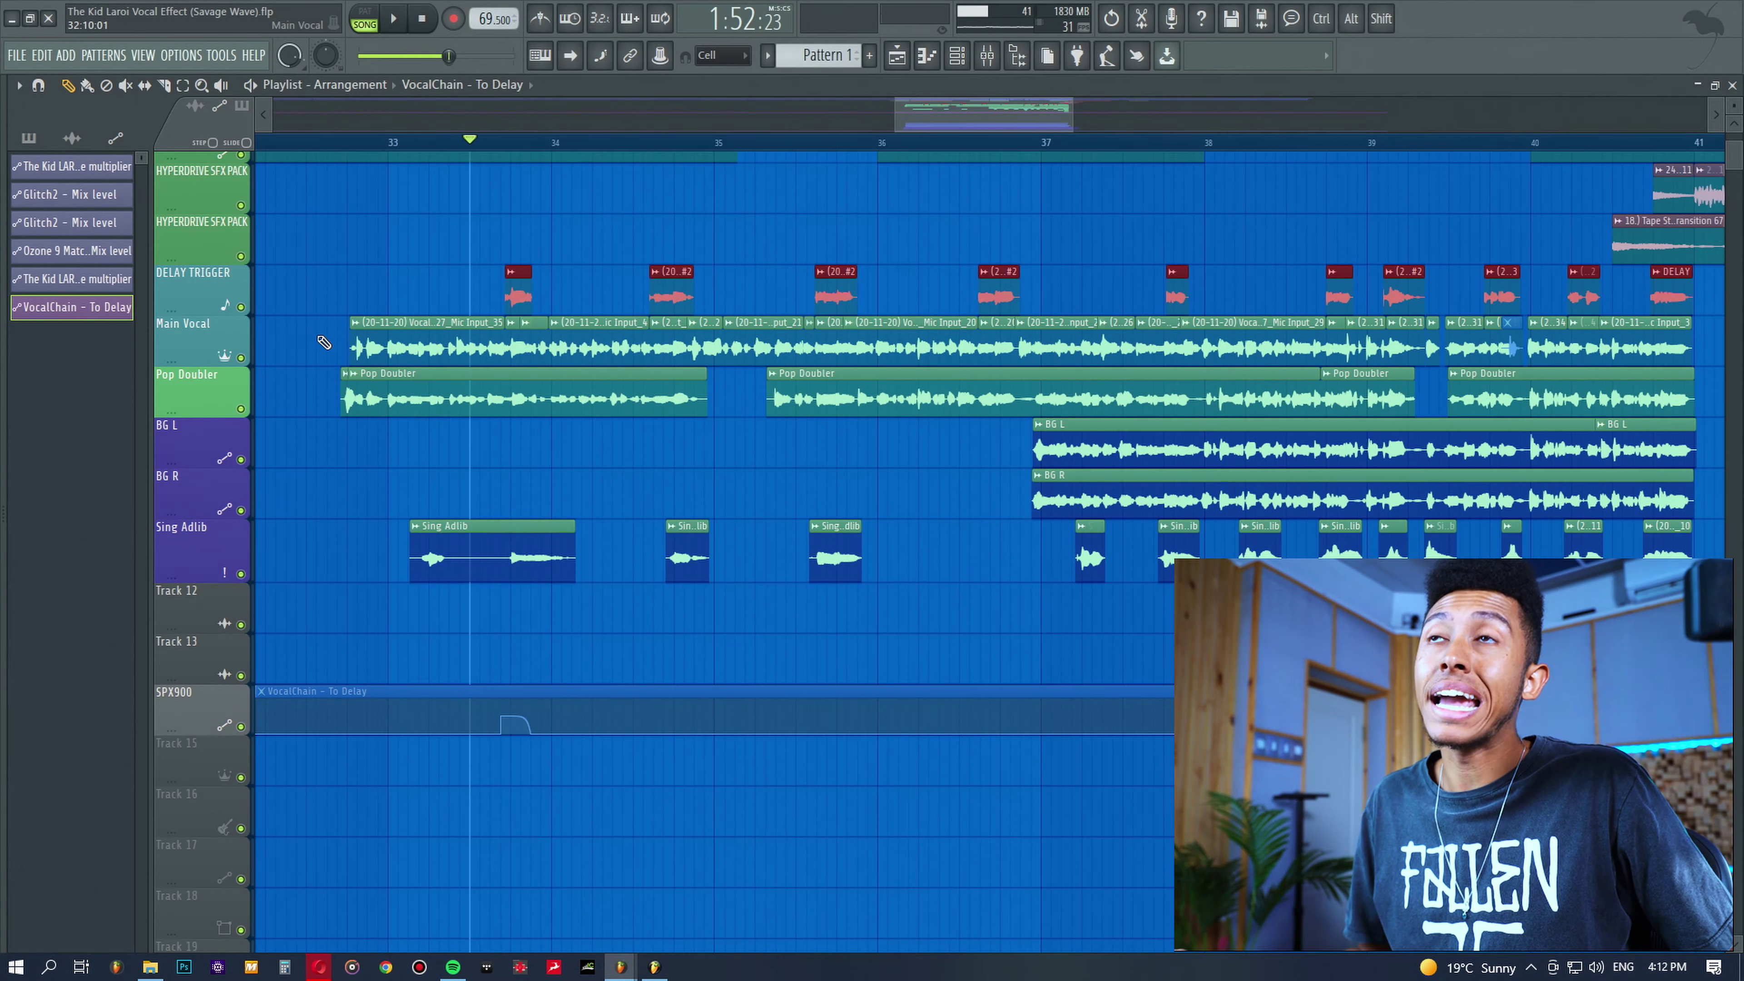
drag(357, 650, 367, 769)
click(330, 644)
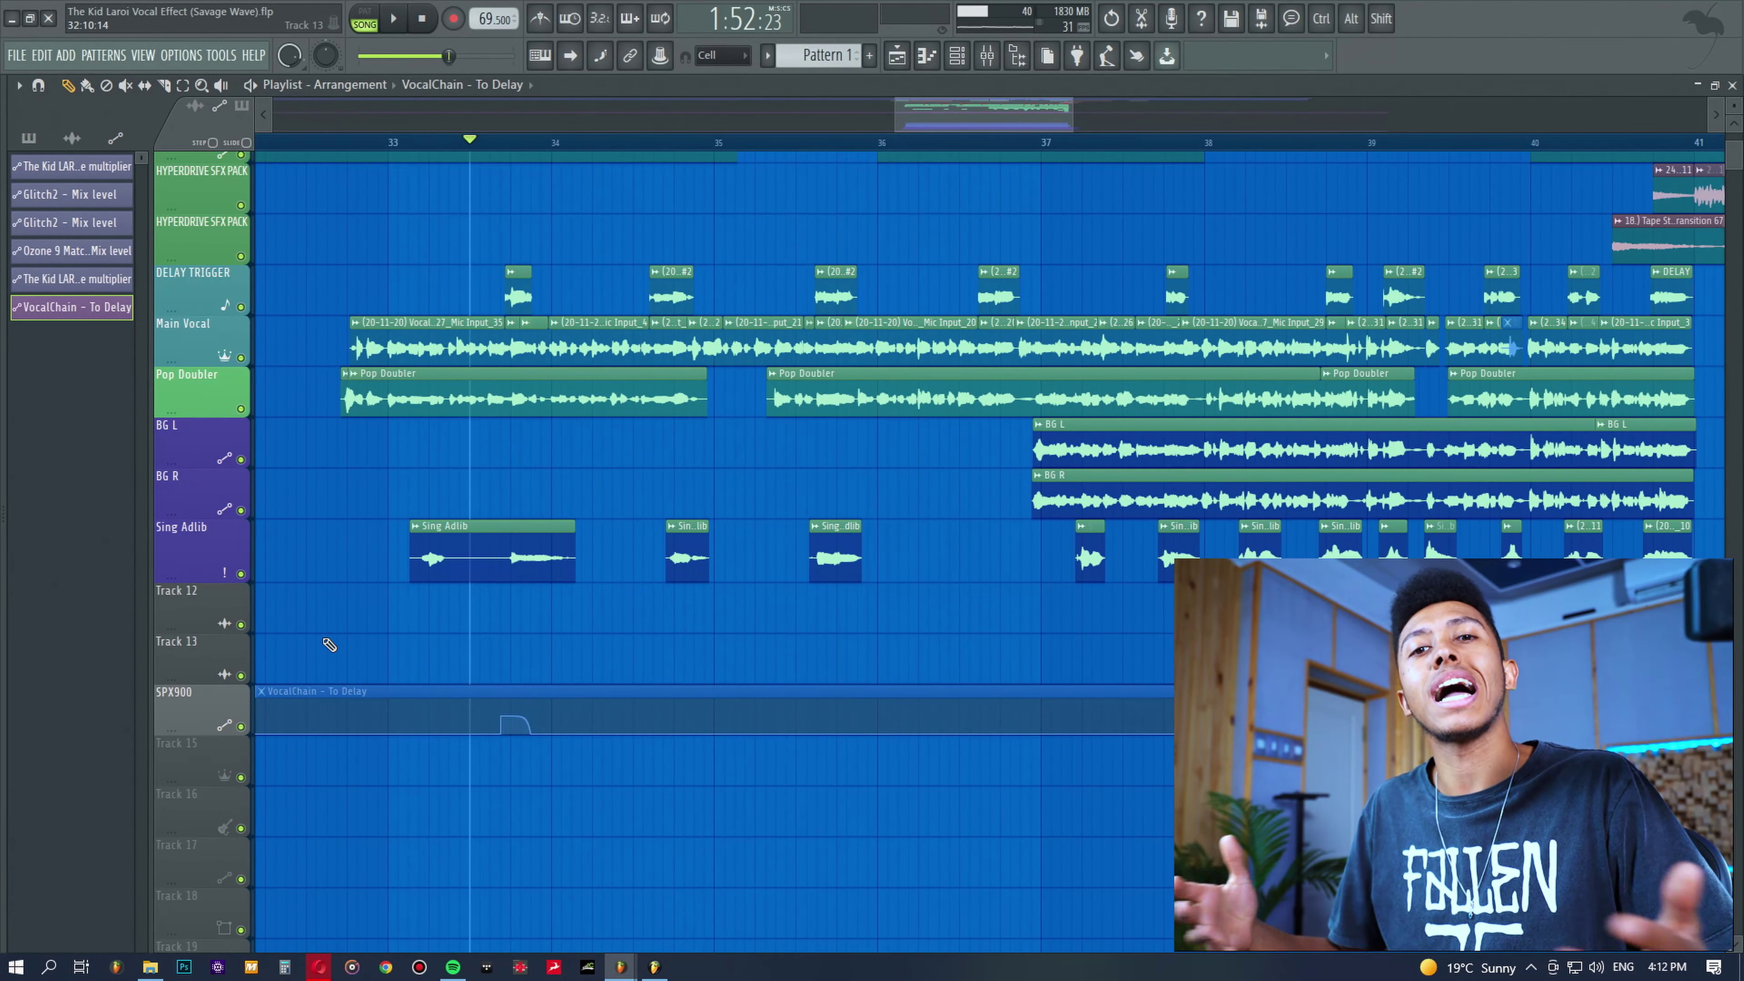
drag(341, 659, 363, 835)
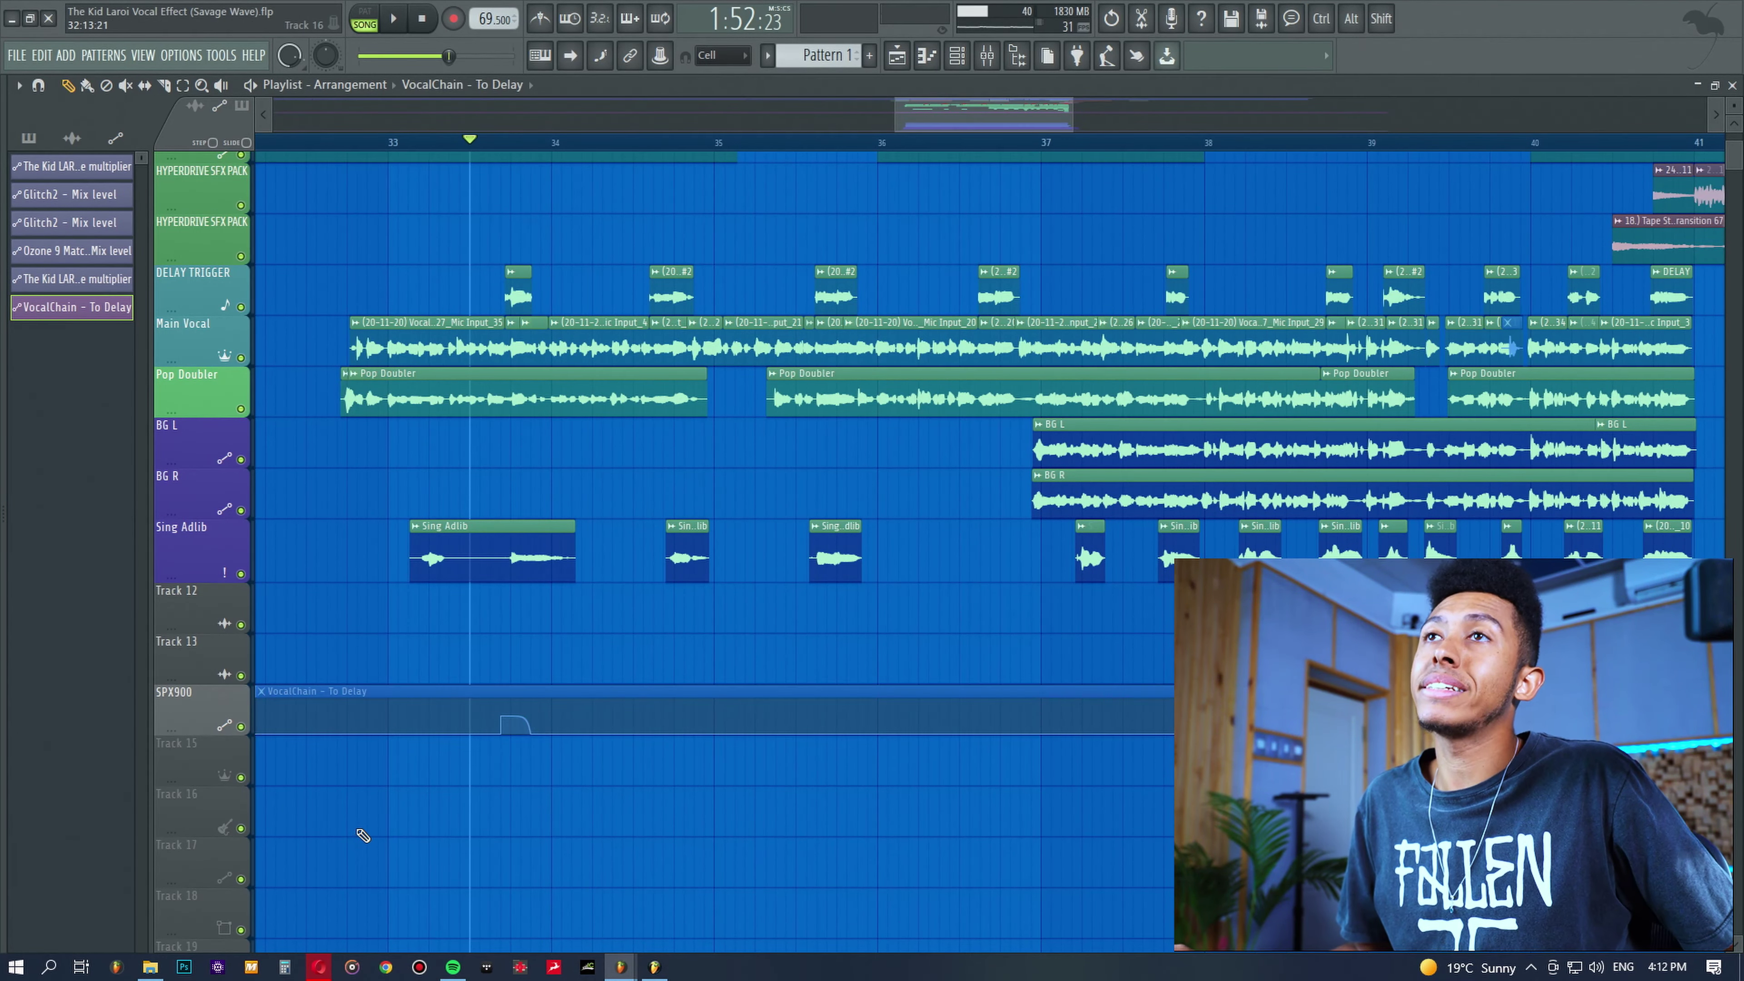
click(404, 695)
drag(421, 785, 419, 635)
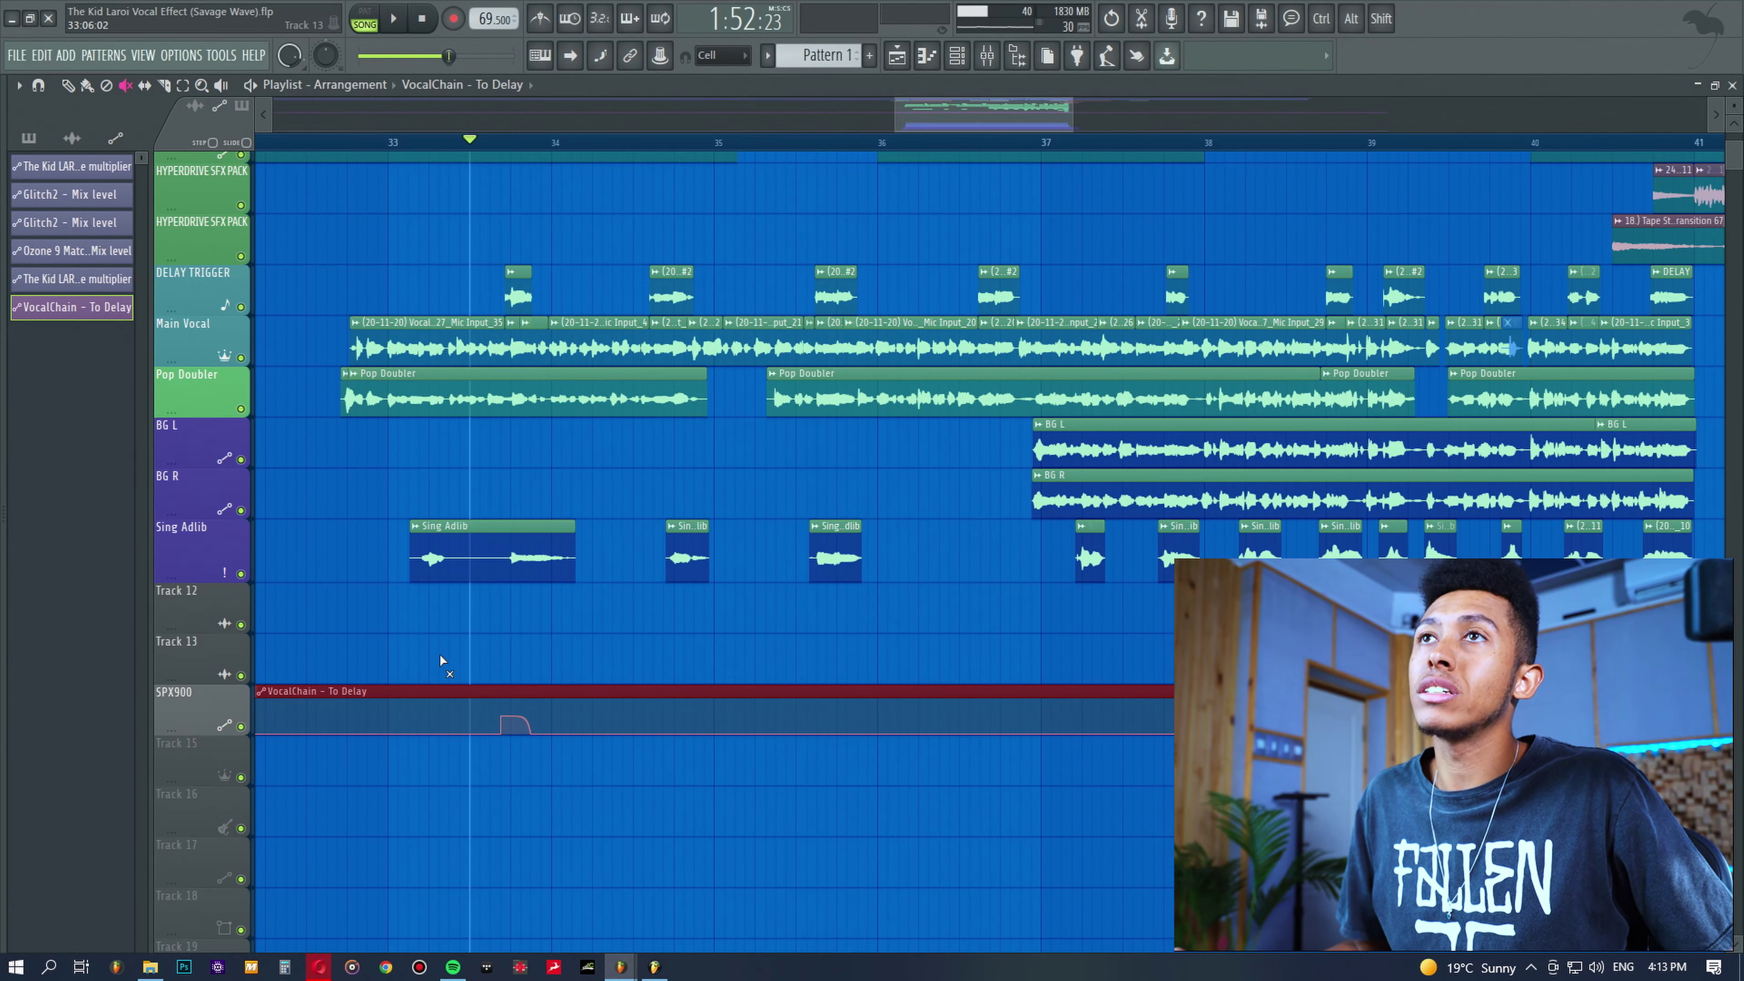
click(440, 657)
View the VocalChain mixer track, and examine the raised section of the VocalChain - To Delay automation clip in the Playlist.
click(988, 58)
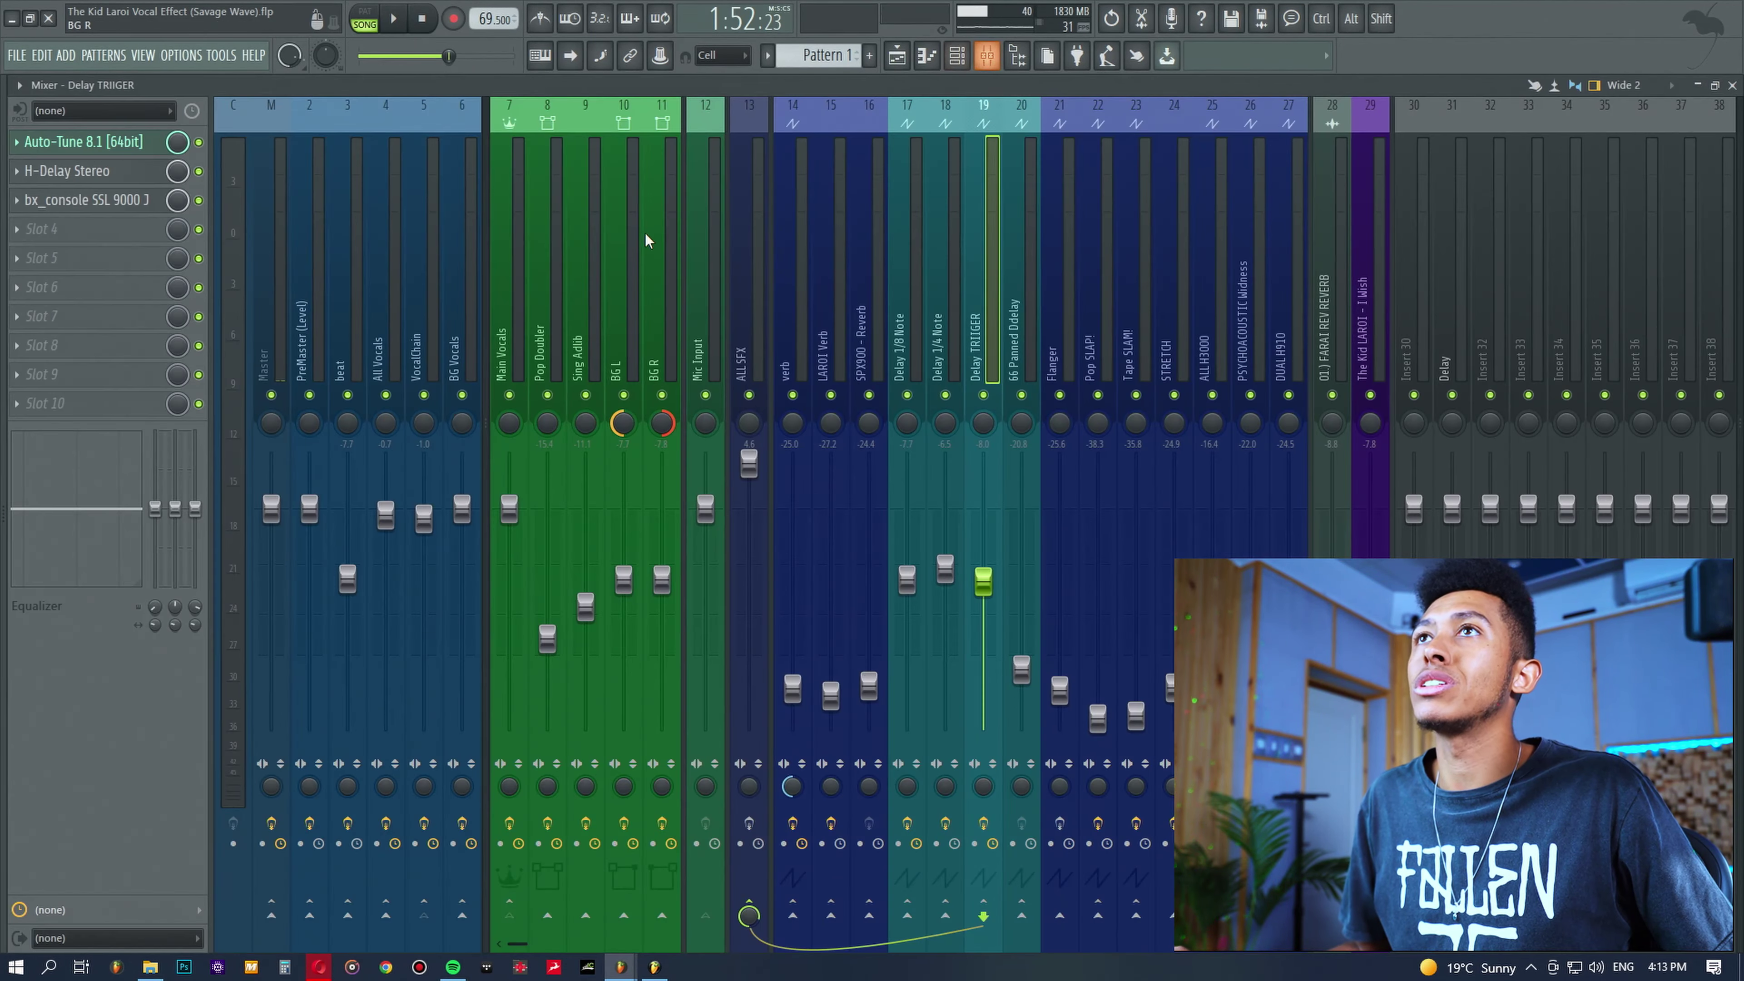
click(428, 291)
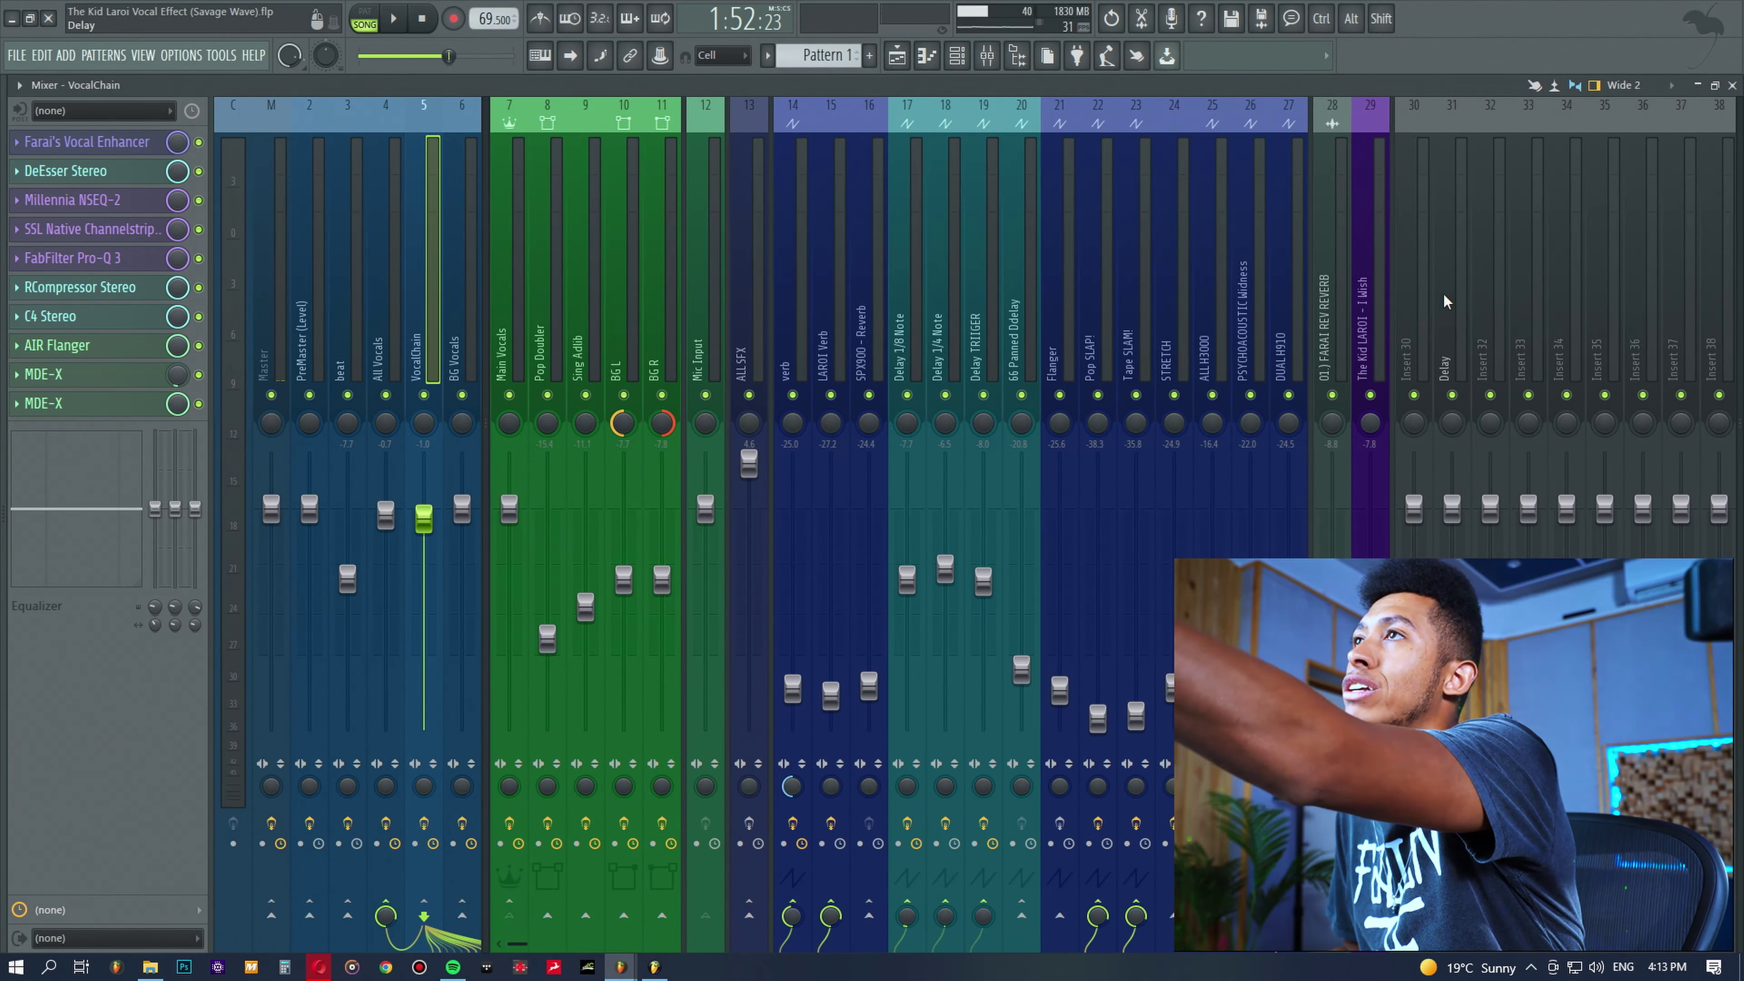
click(897, 59)
drag(456, 721, 524, 720)
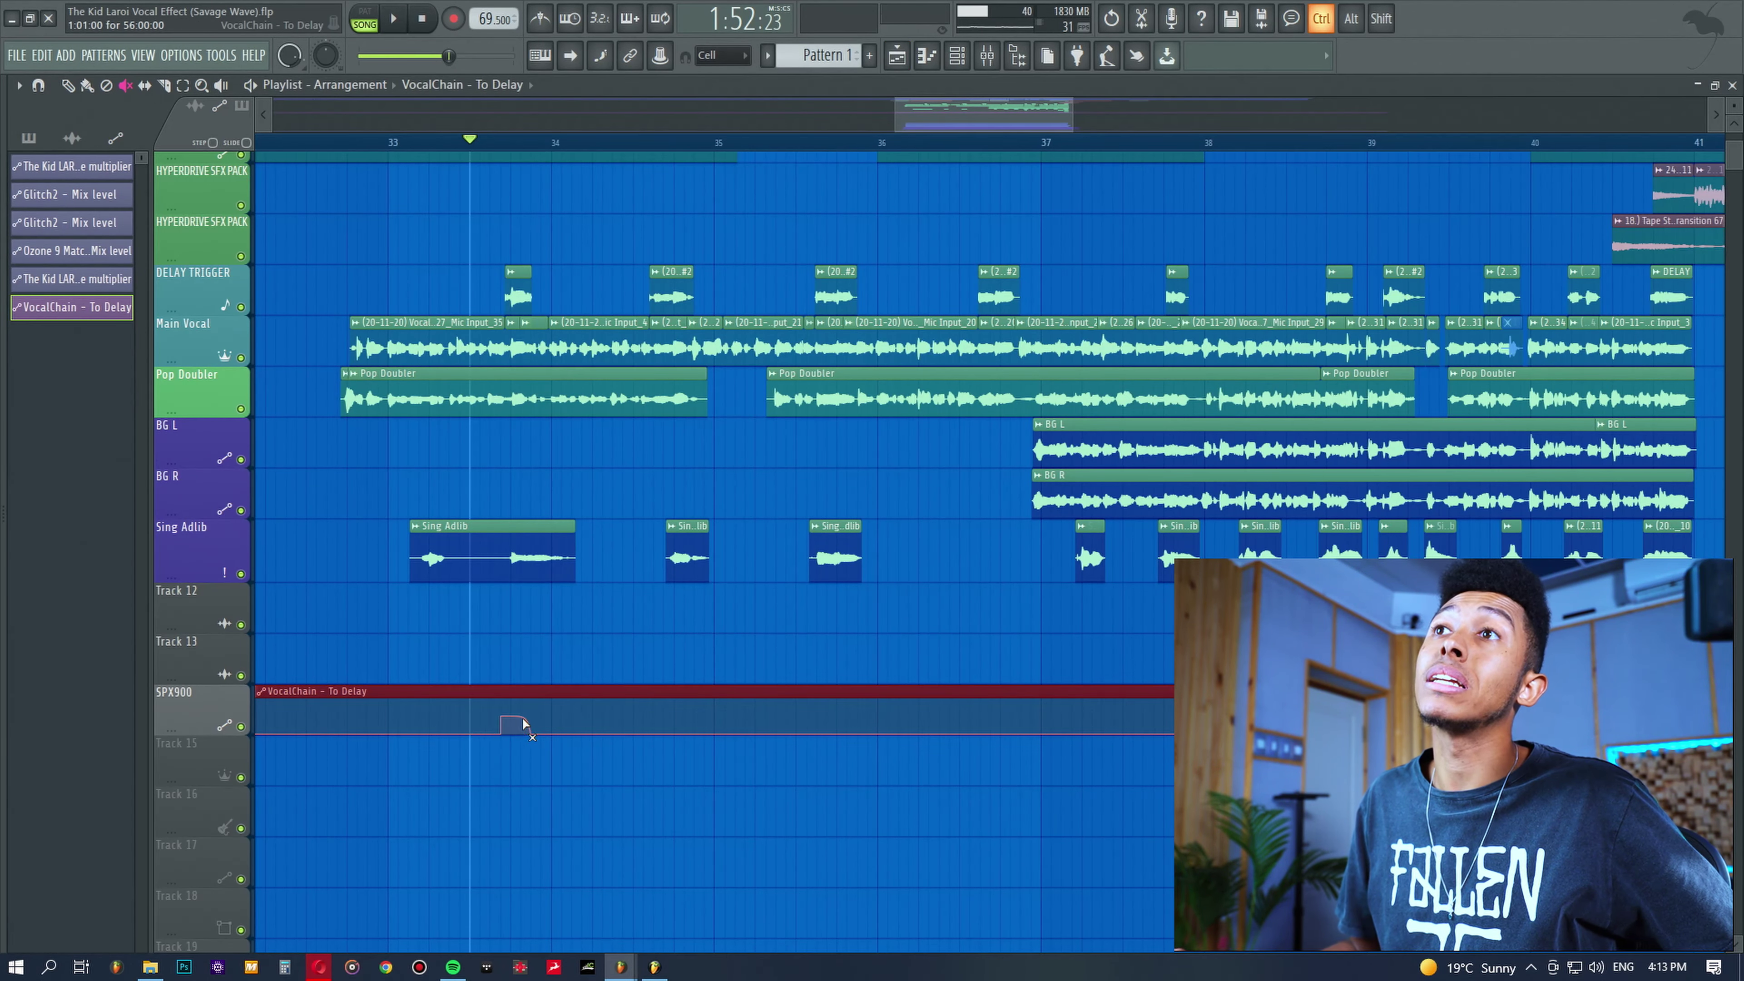
click(551, 635)
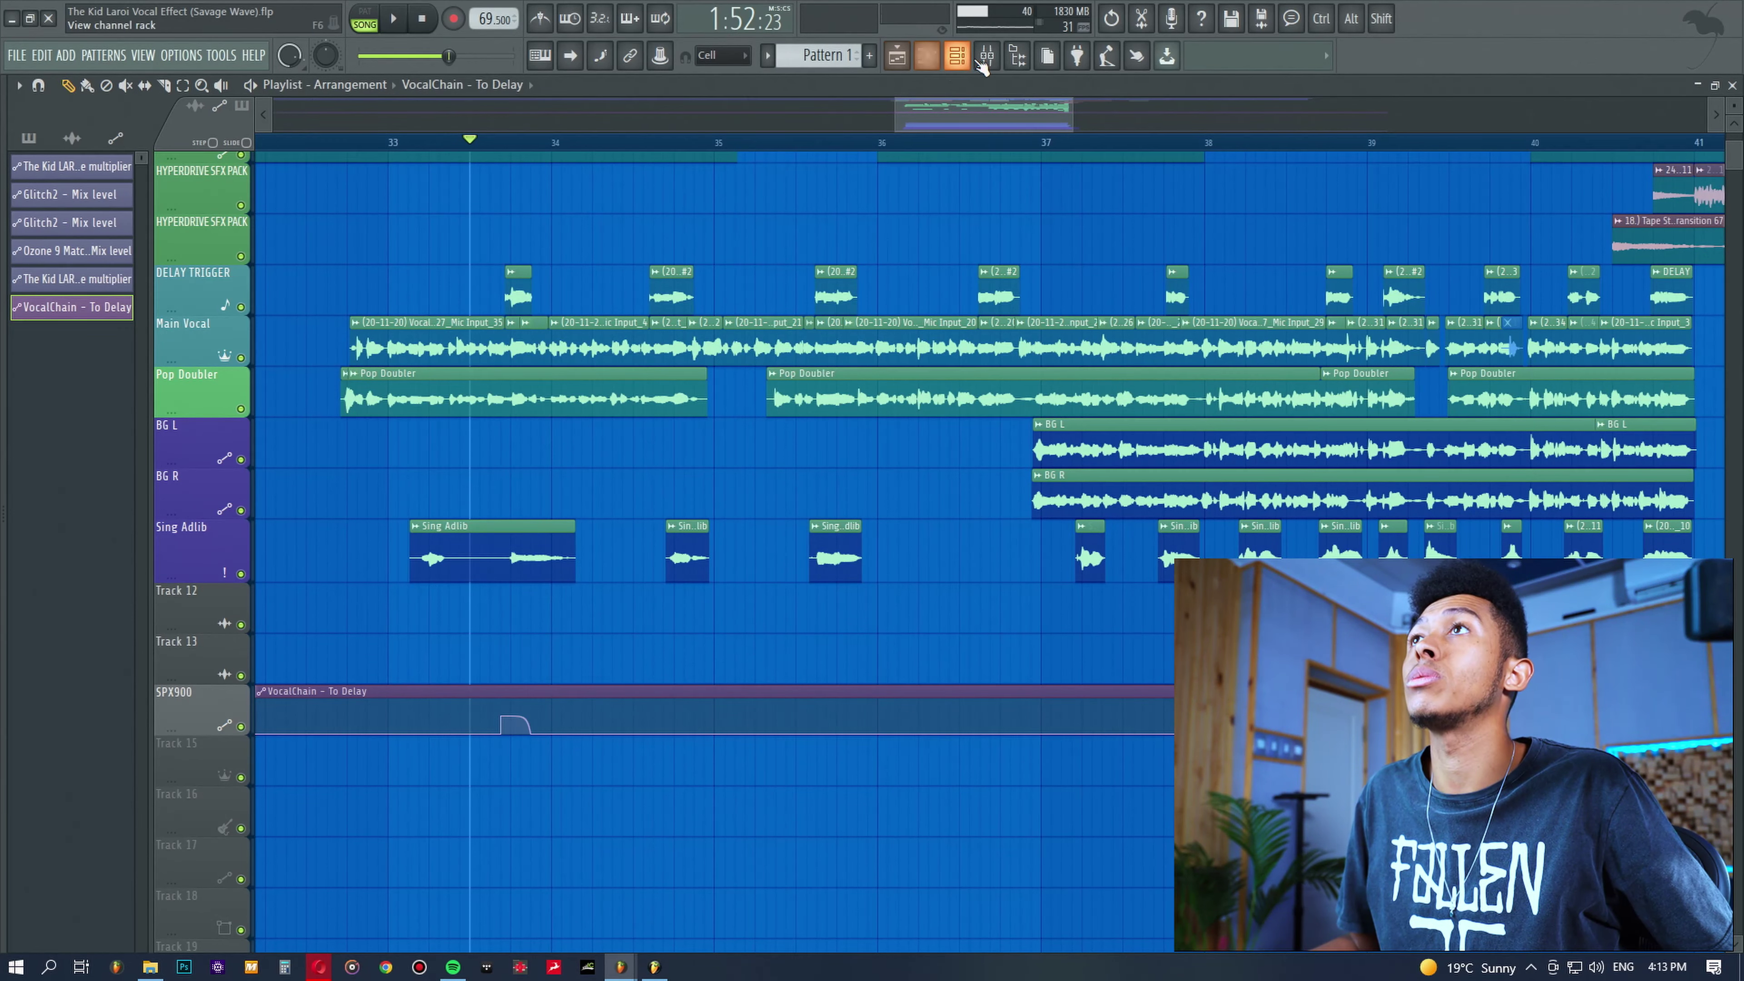
Play the song while watching the Mixer levels, stop it and select the Delay track on insert 31.
click(986, 55)
key(space)
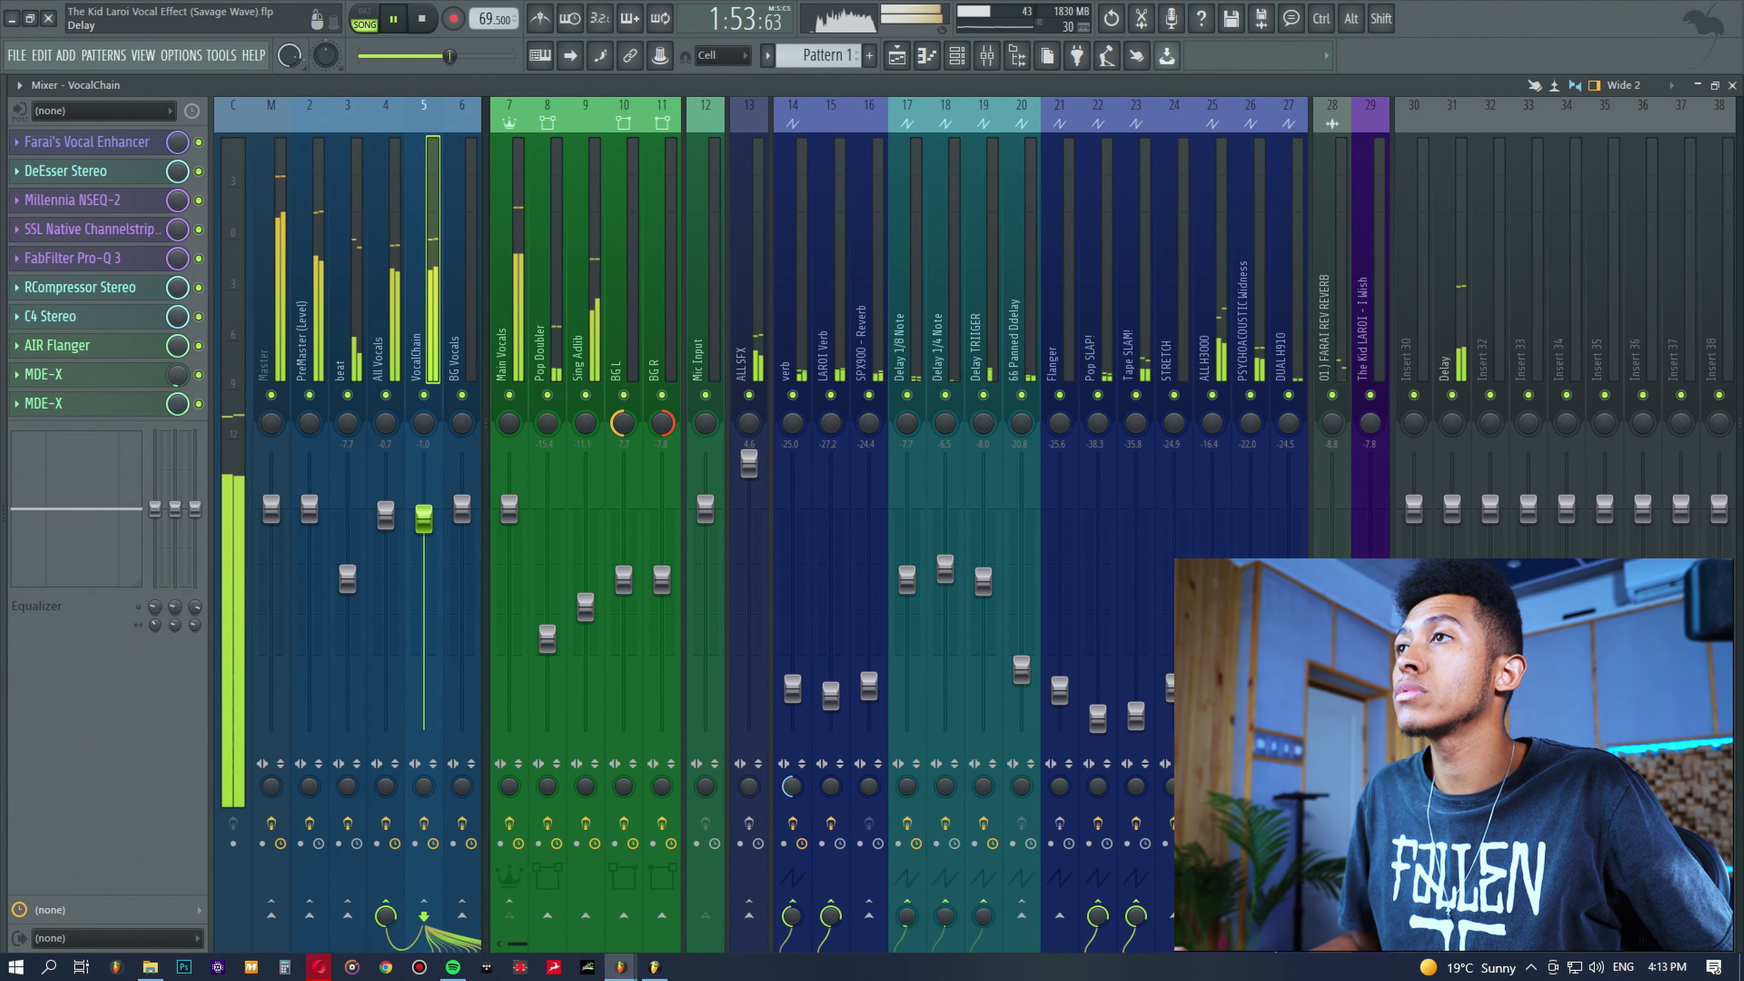
key(space)
click(1452, 330)
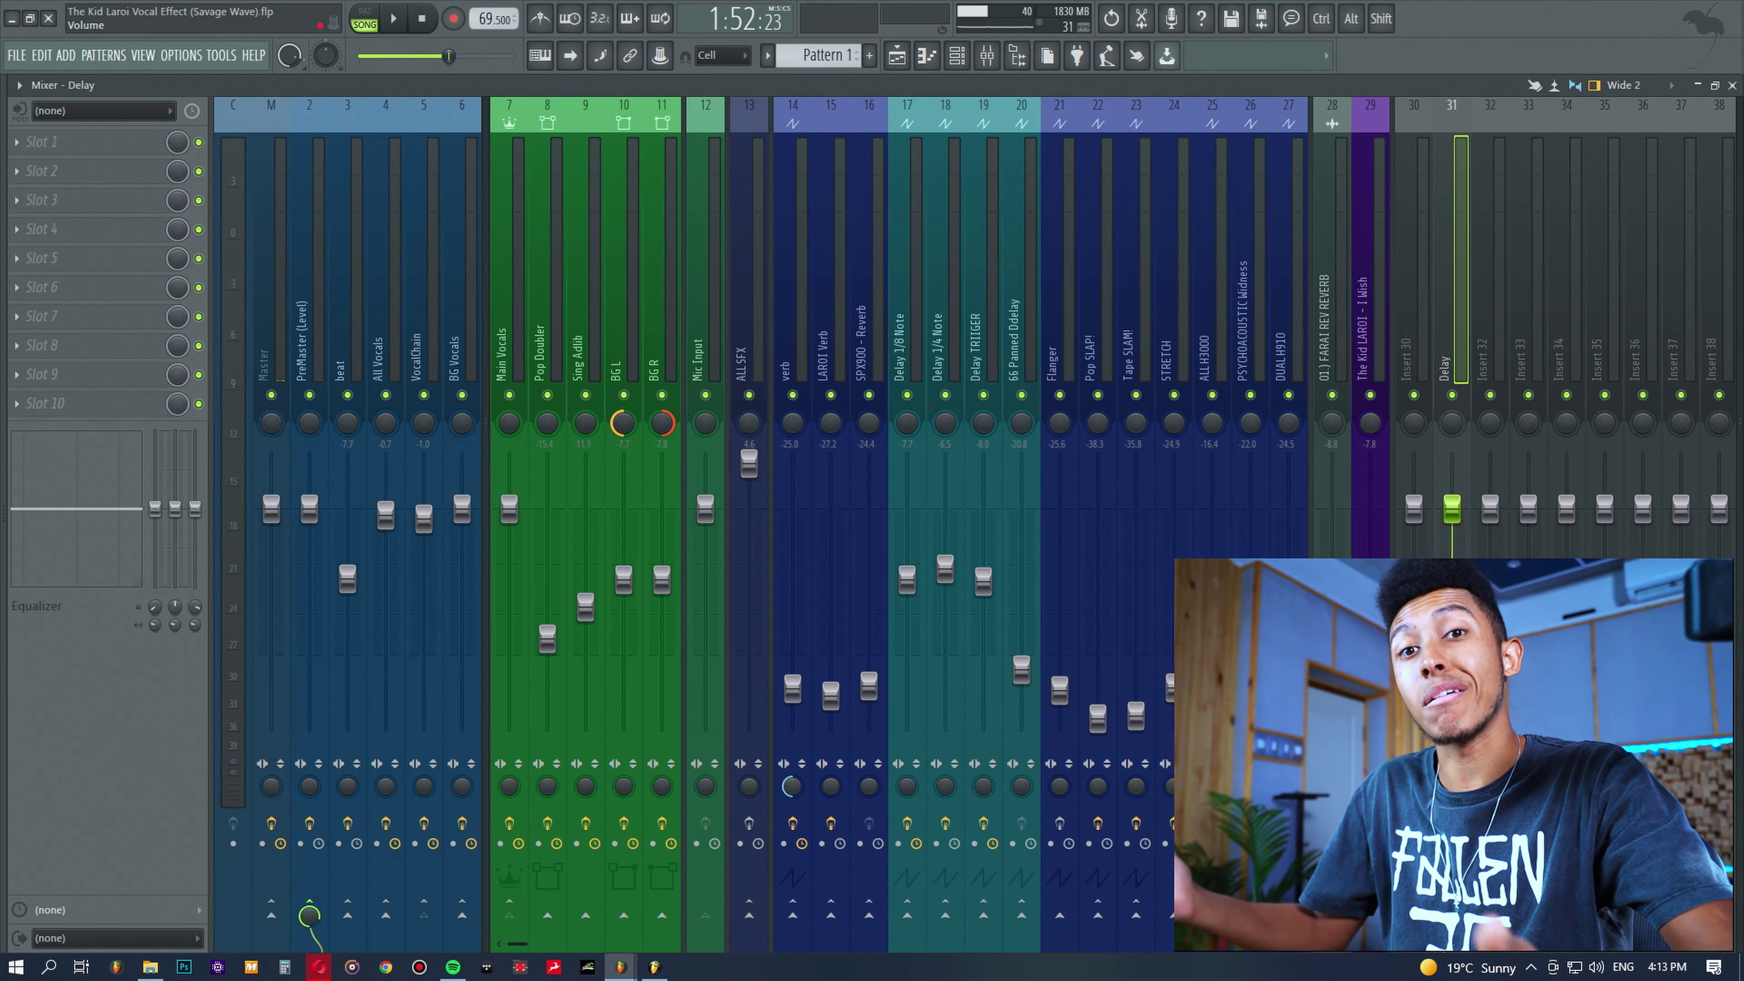
Mute the VocalChain - To Delay automation clip in the Playlist.
click(896, 55)
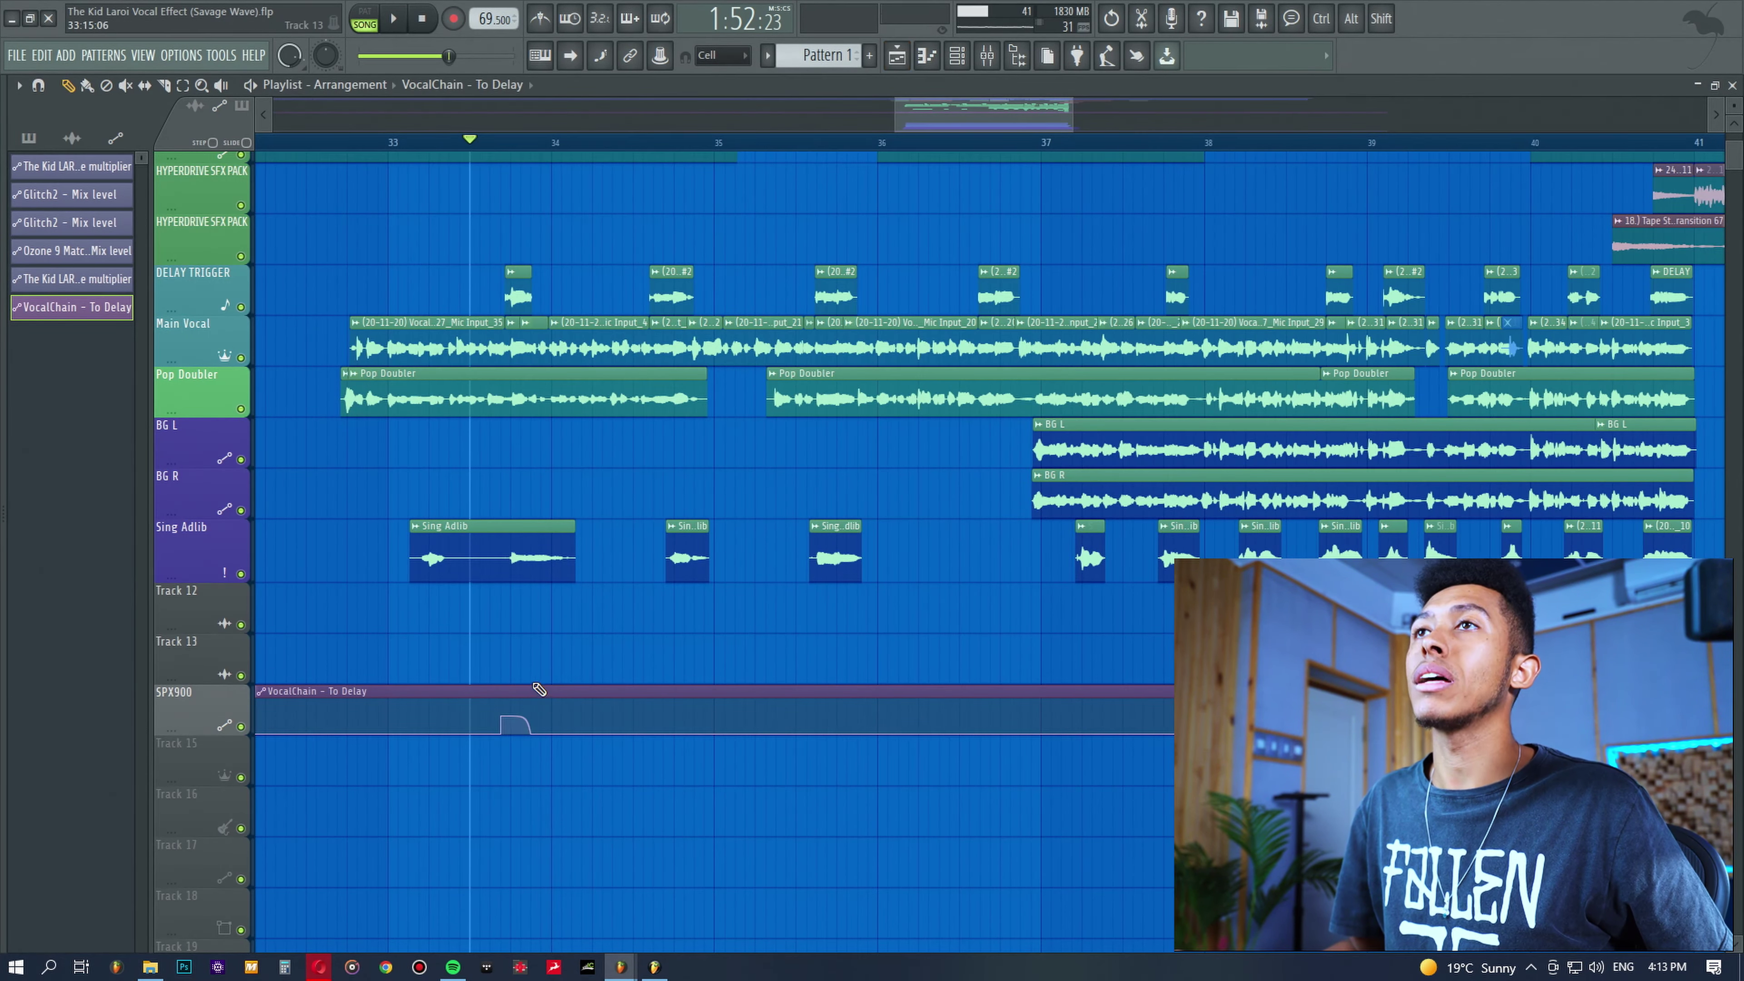
key(t)
click(529, 719)
Highlight the DELAY TRIGGER clips again, clear the selection and view the Delay TRIIGER and Delay 1/8 Note mixer tracks.
ctrl+click(222, 291)
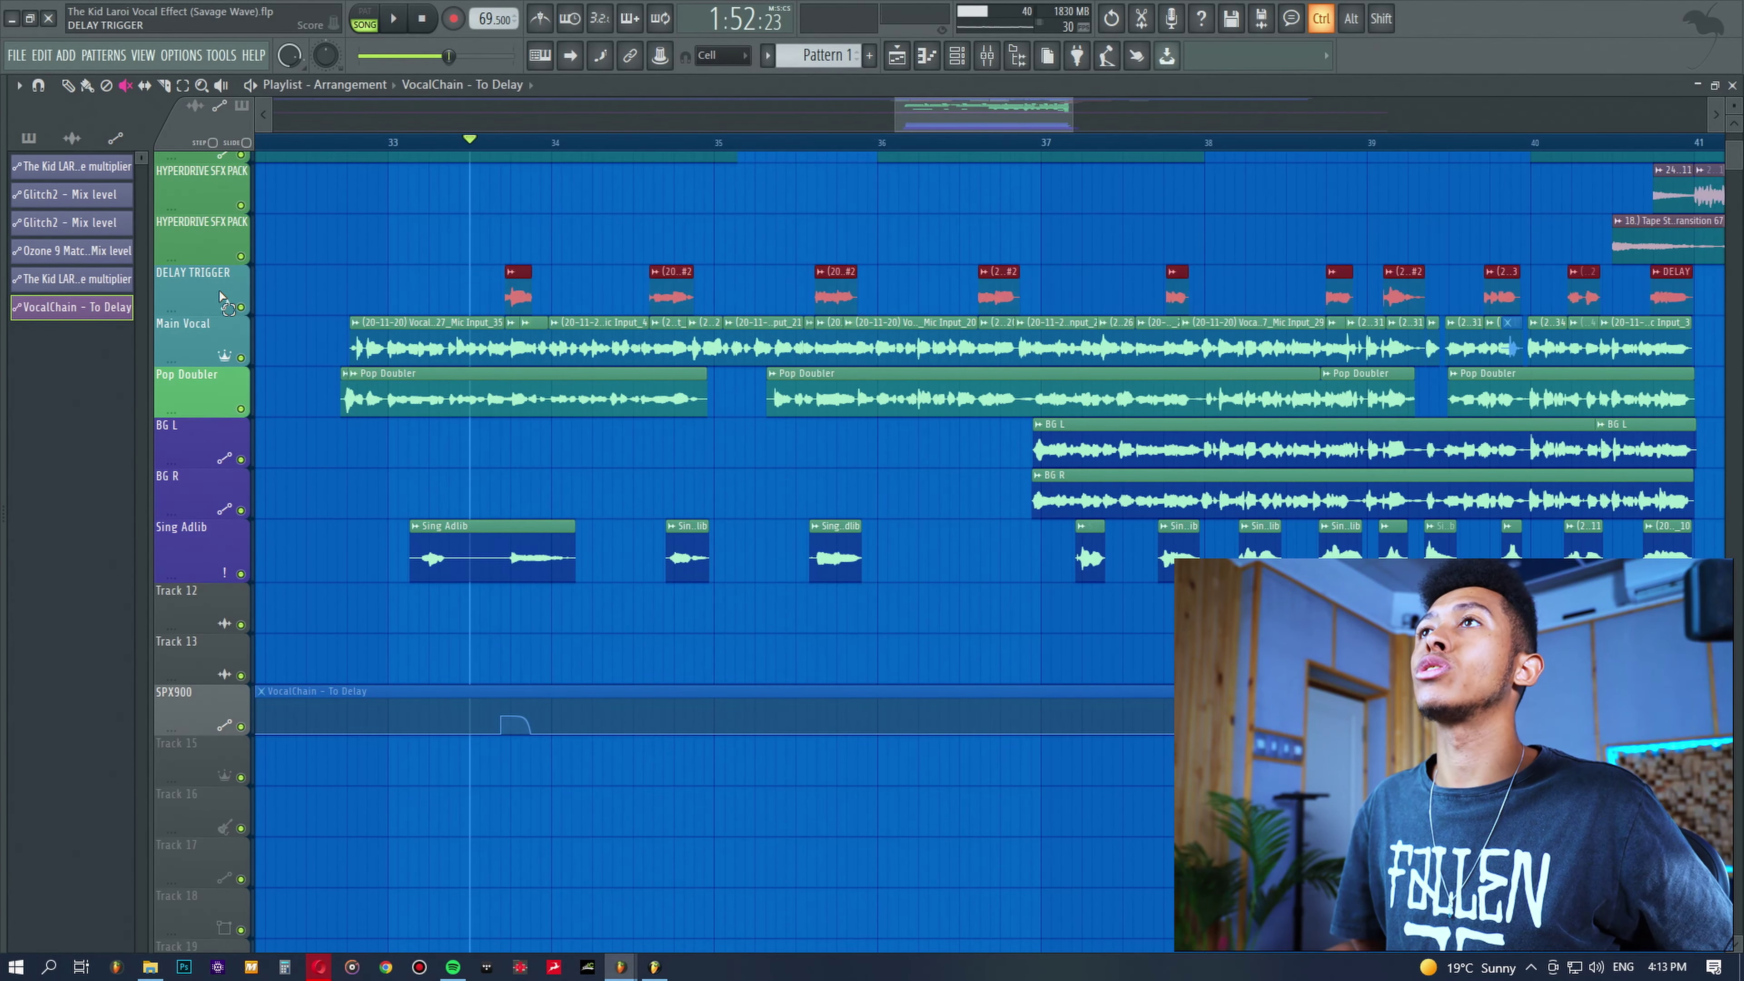
right_click(390, 264)
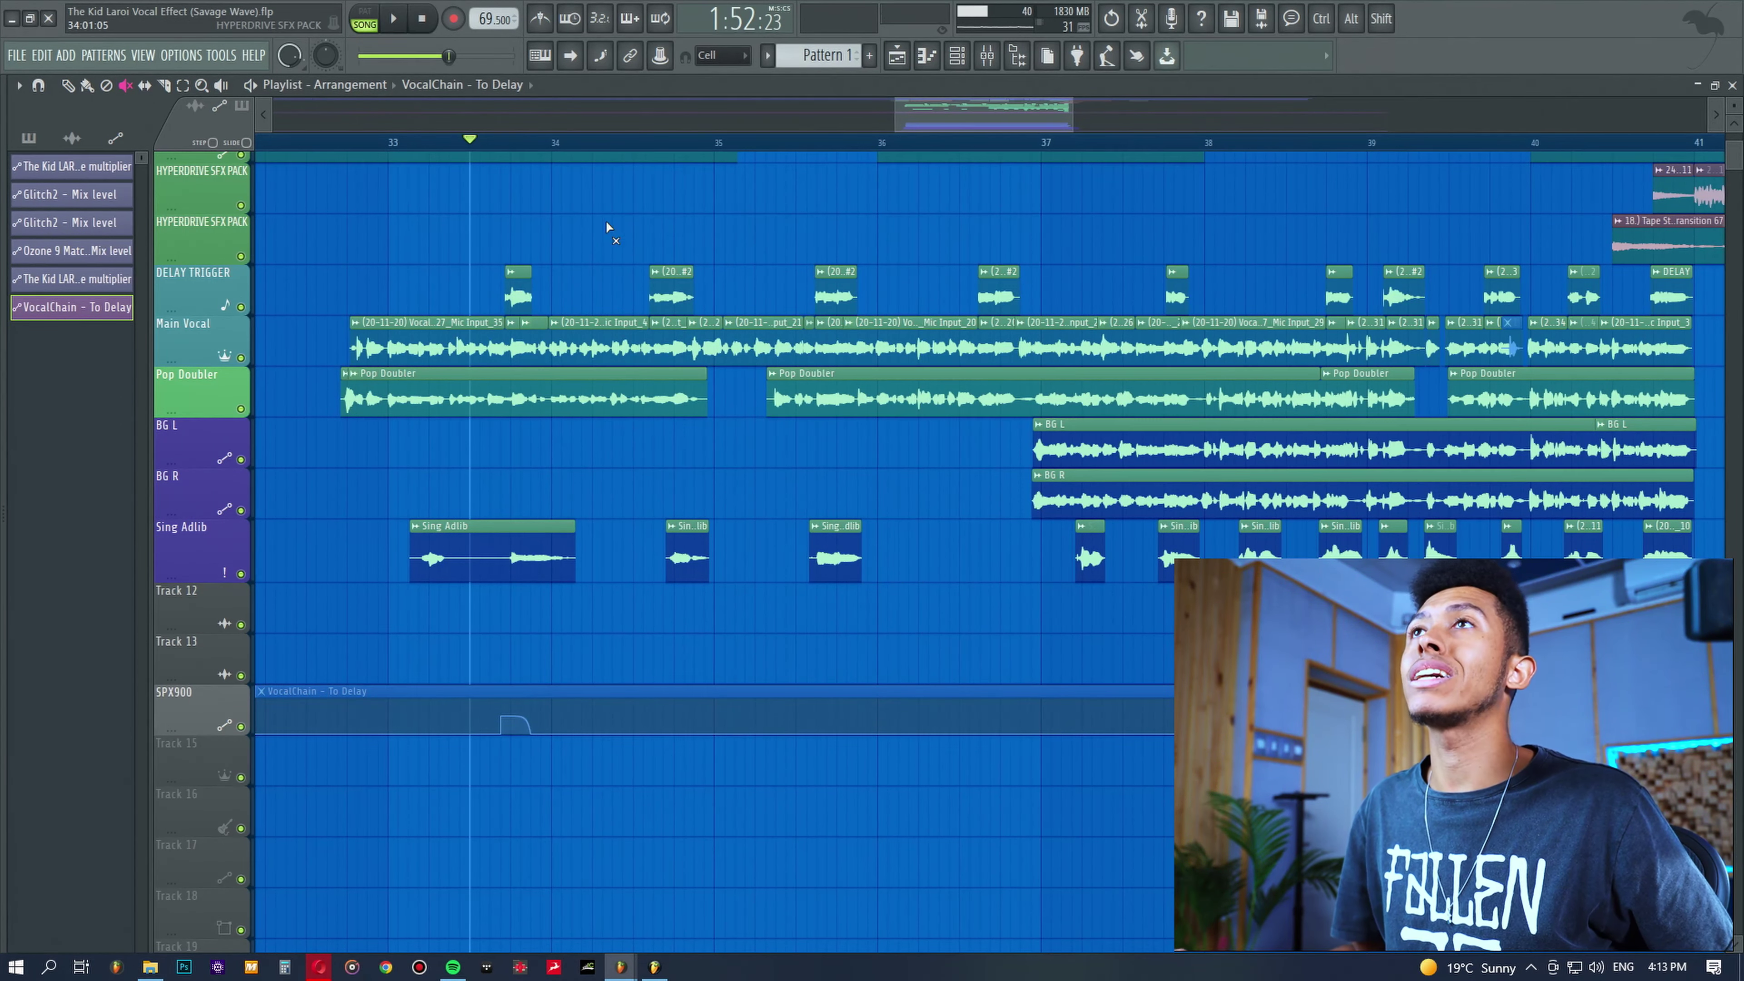
click(994, 61)
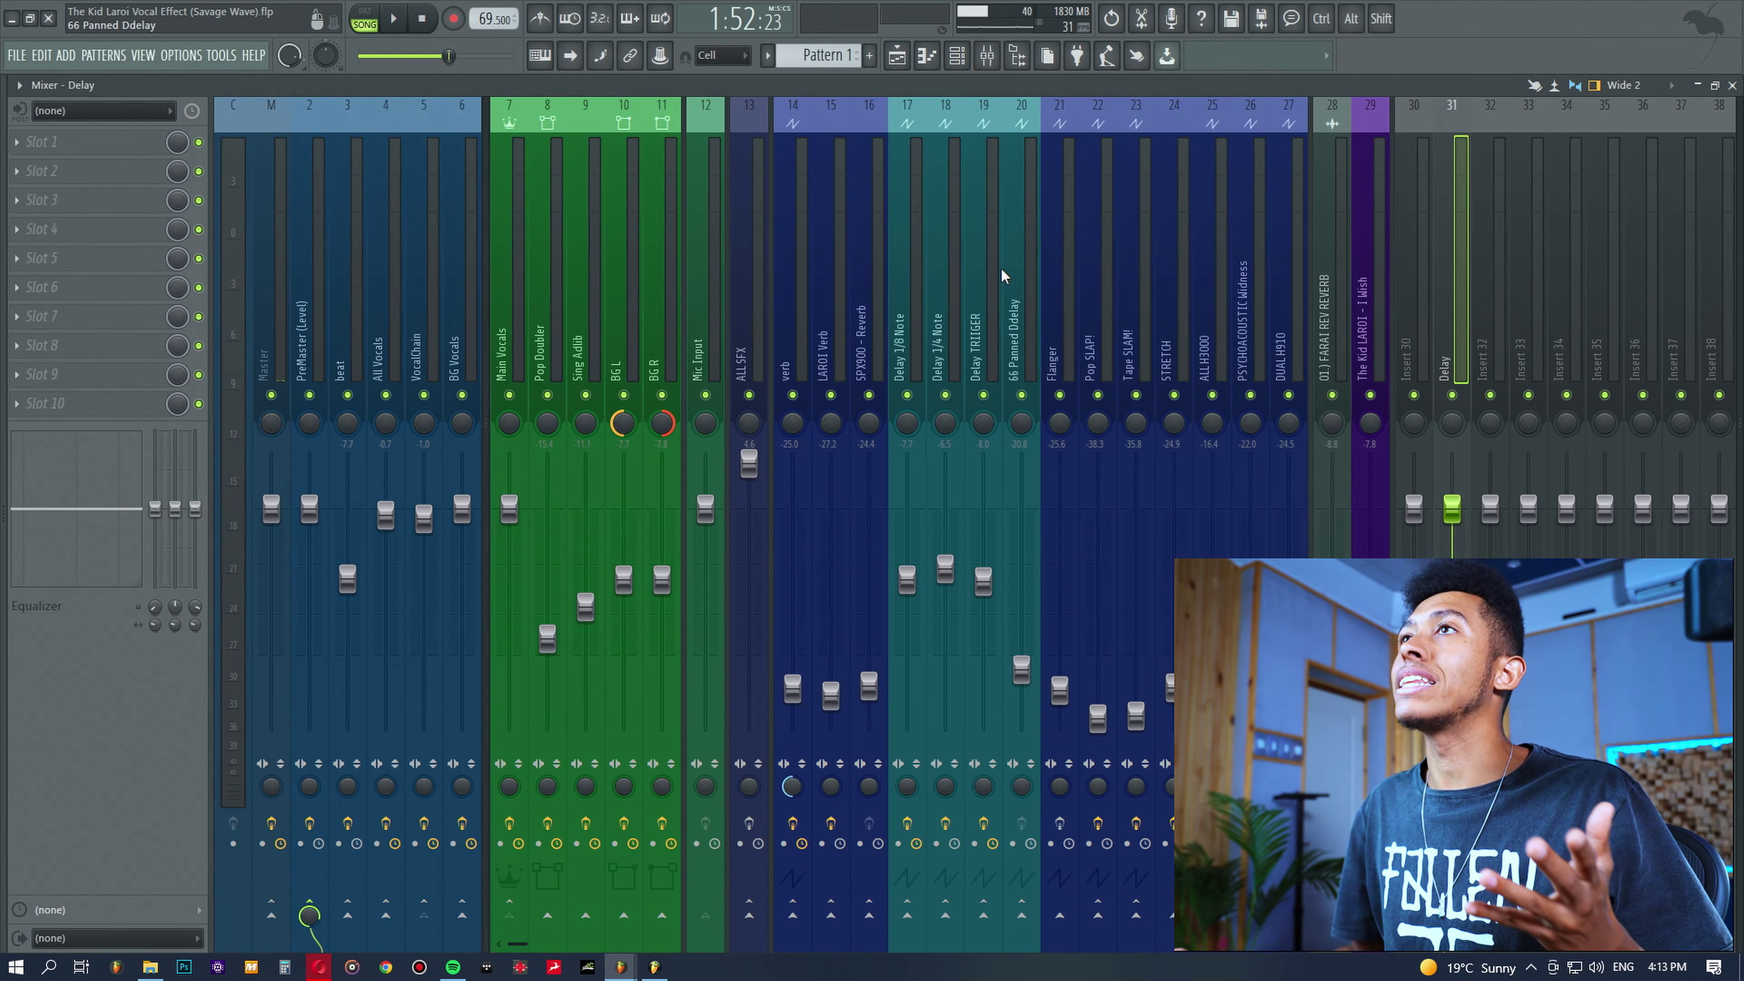
click(990, 273)
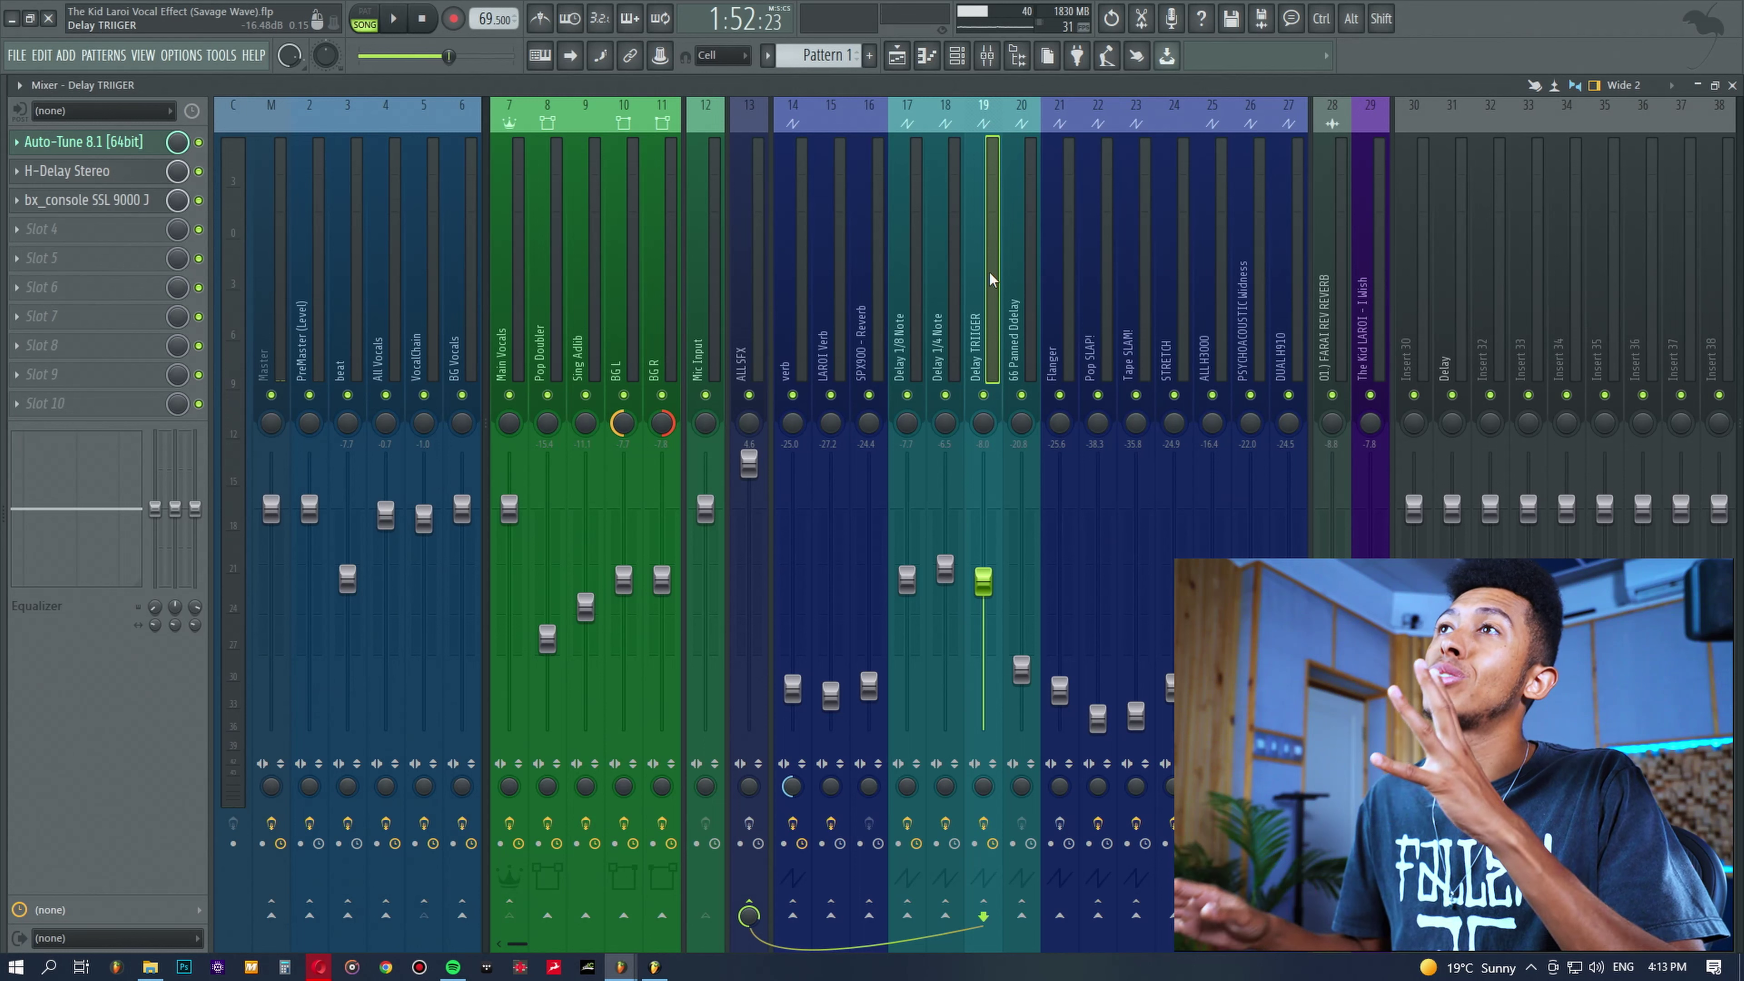
click(904, 308)
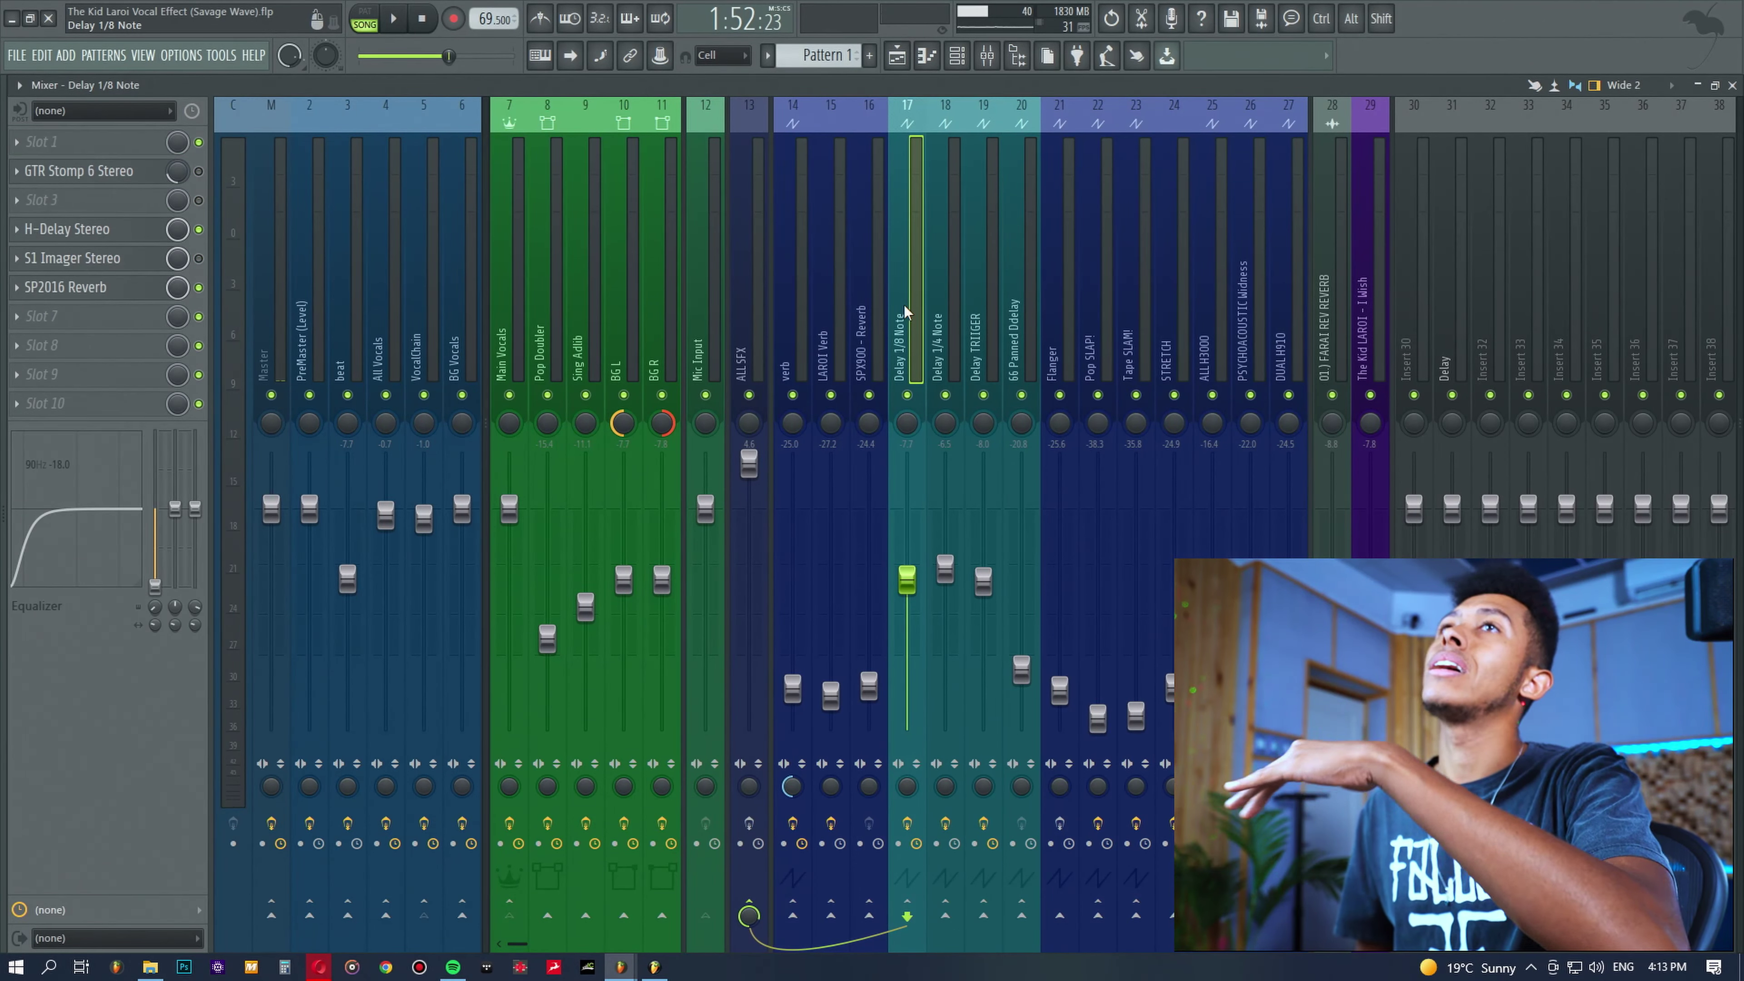
Examine the GTR Stomp 6 Stereo and H-Delay Stereo settings on the Delay 1/8 Note track.
click(108, 172)
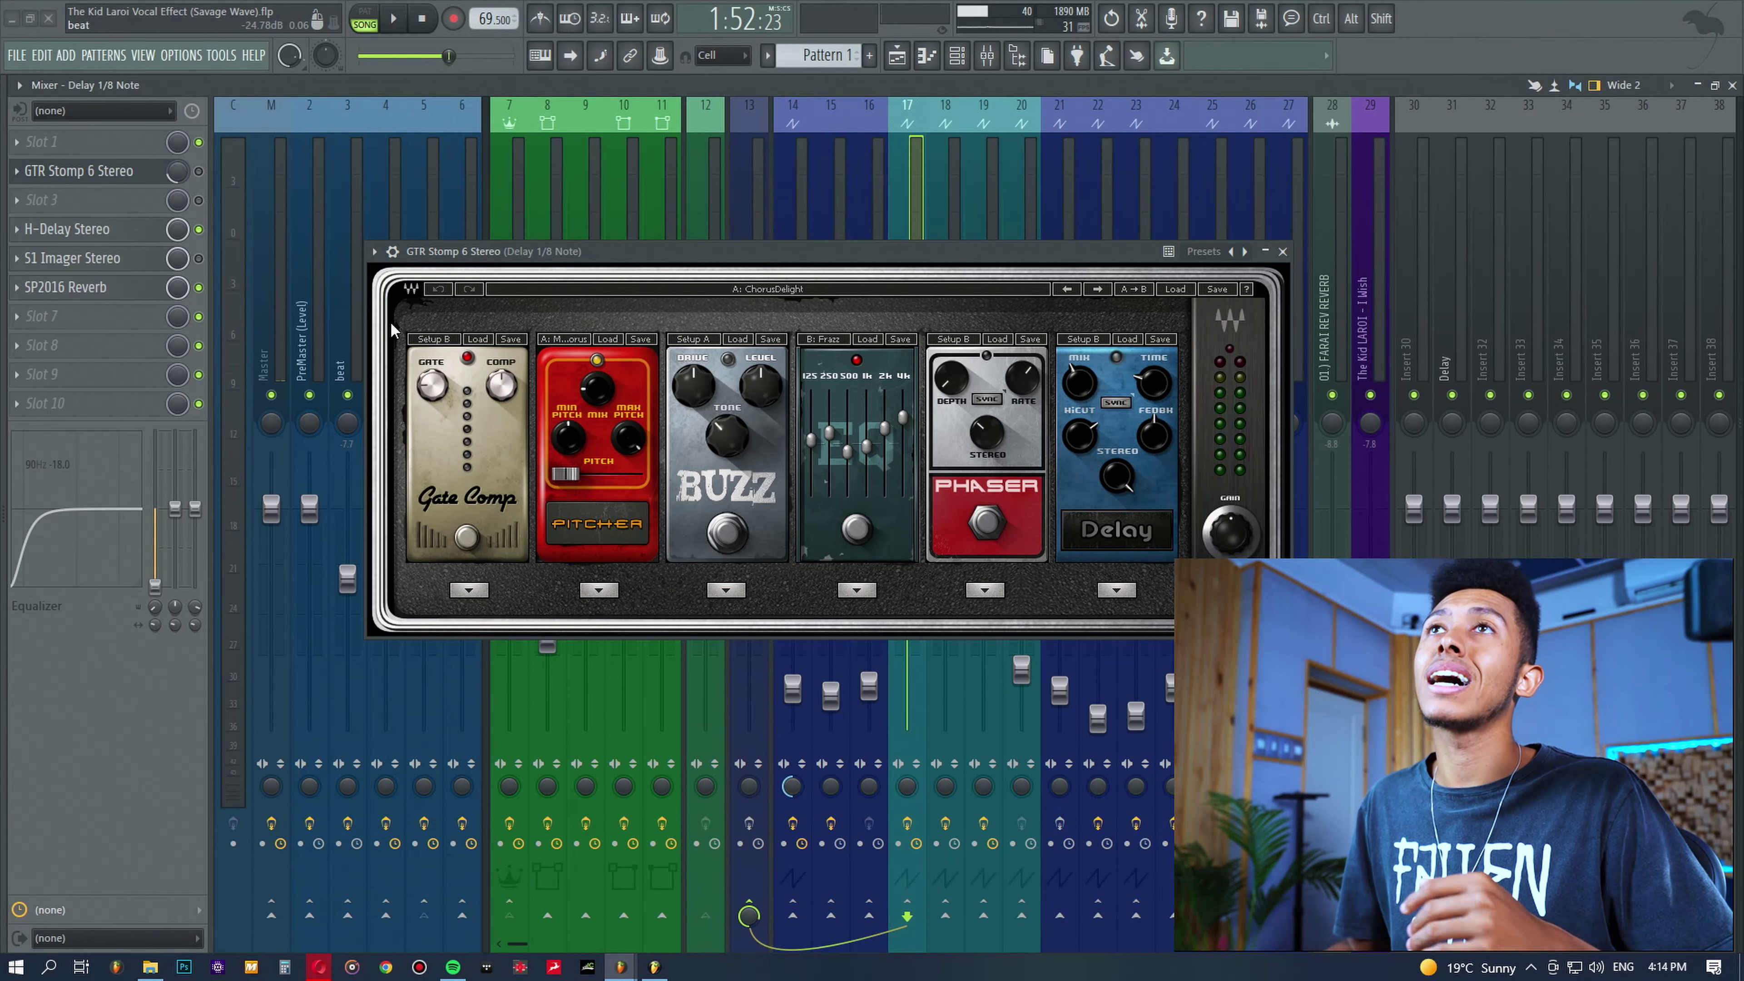
click(102, 176)
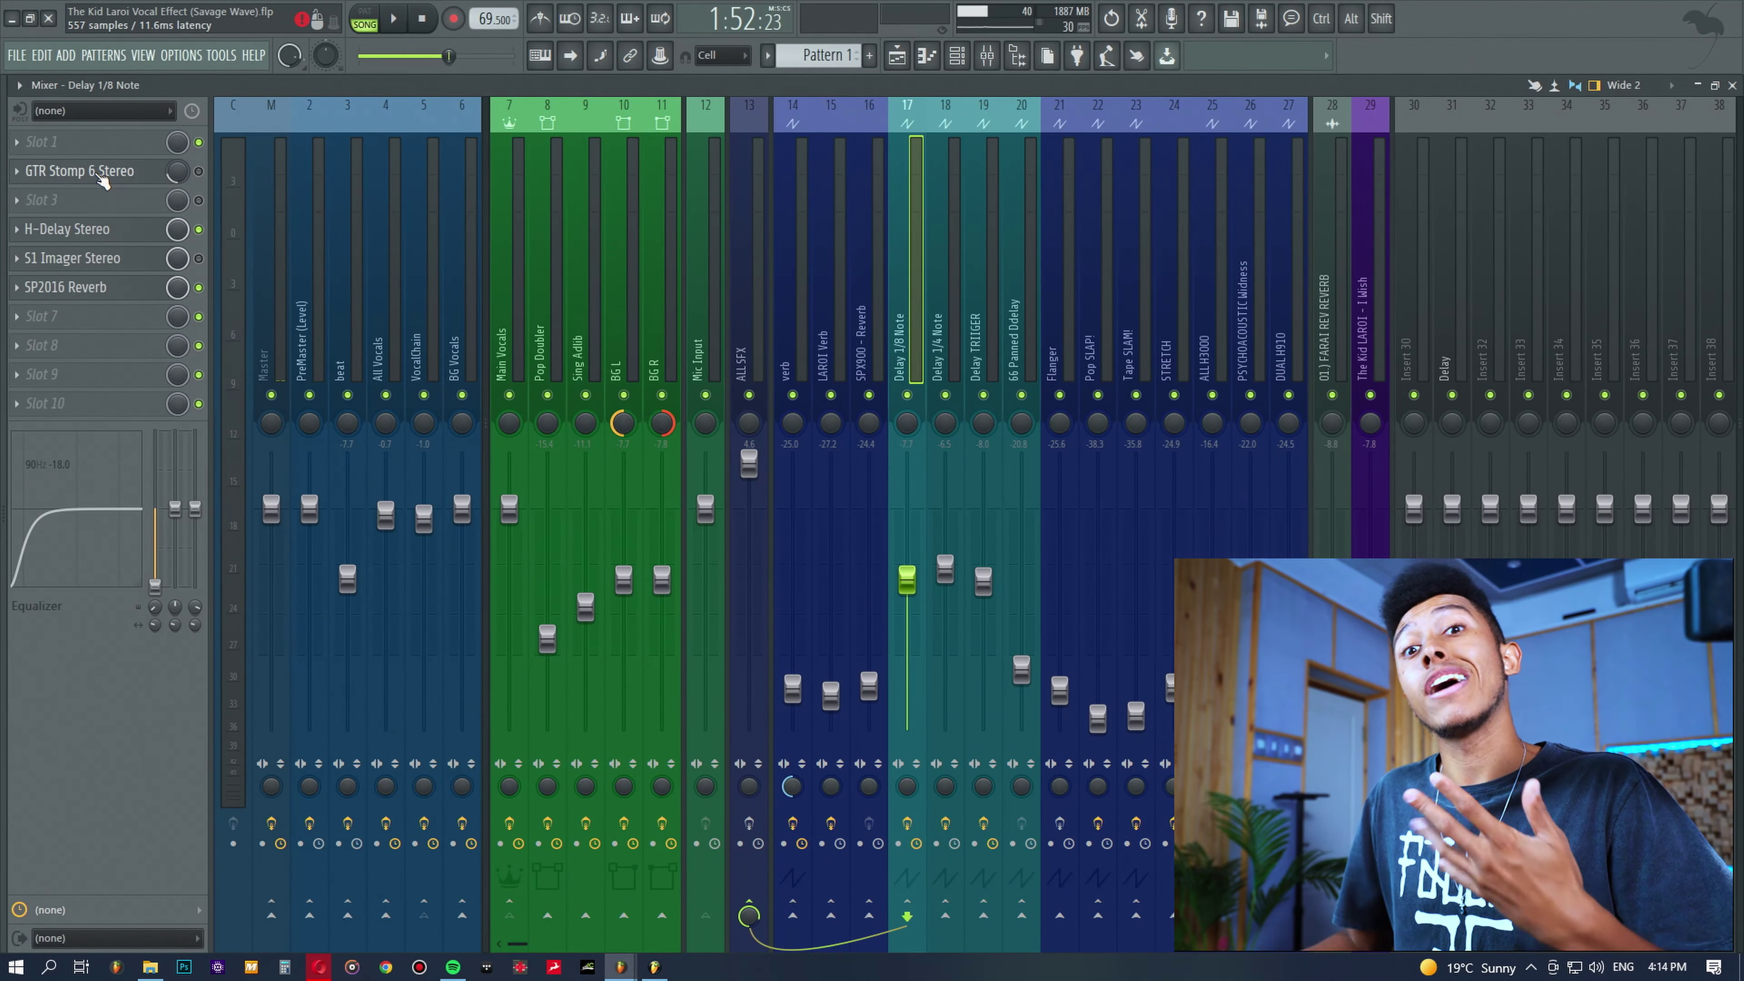
click(110, 229)
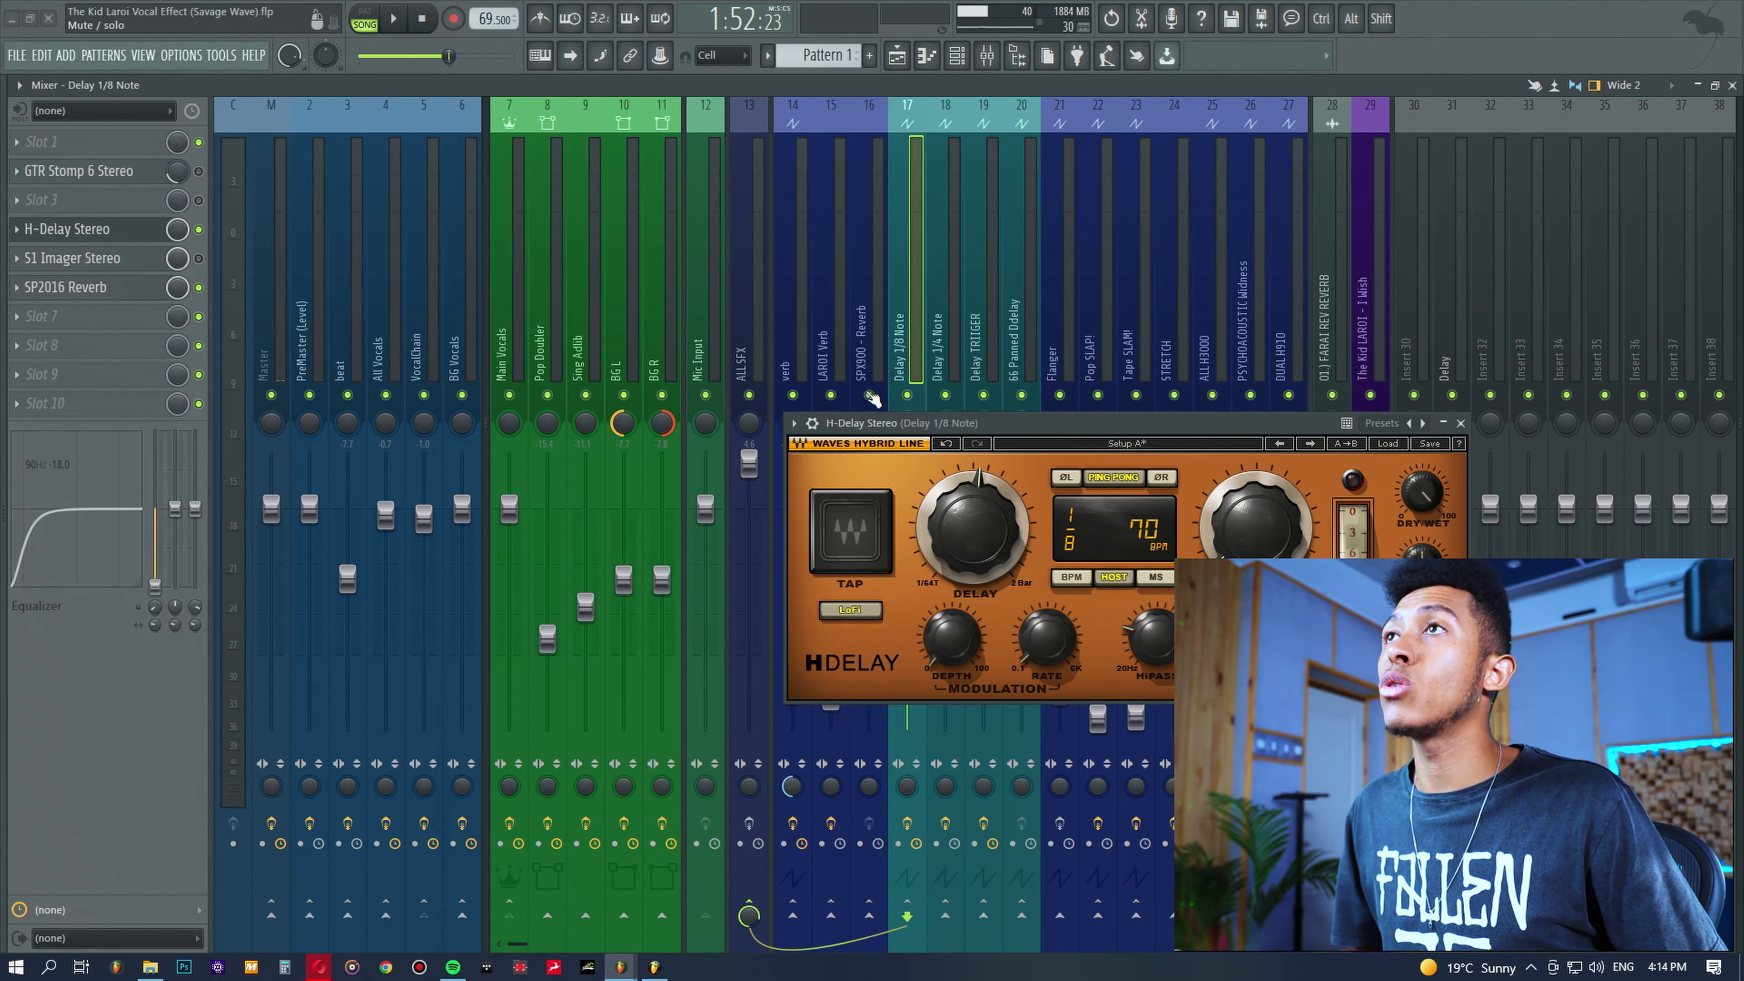
drag(876, 413, 771, 355)
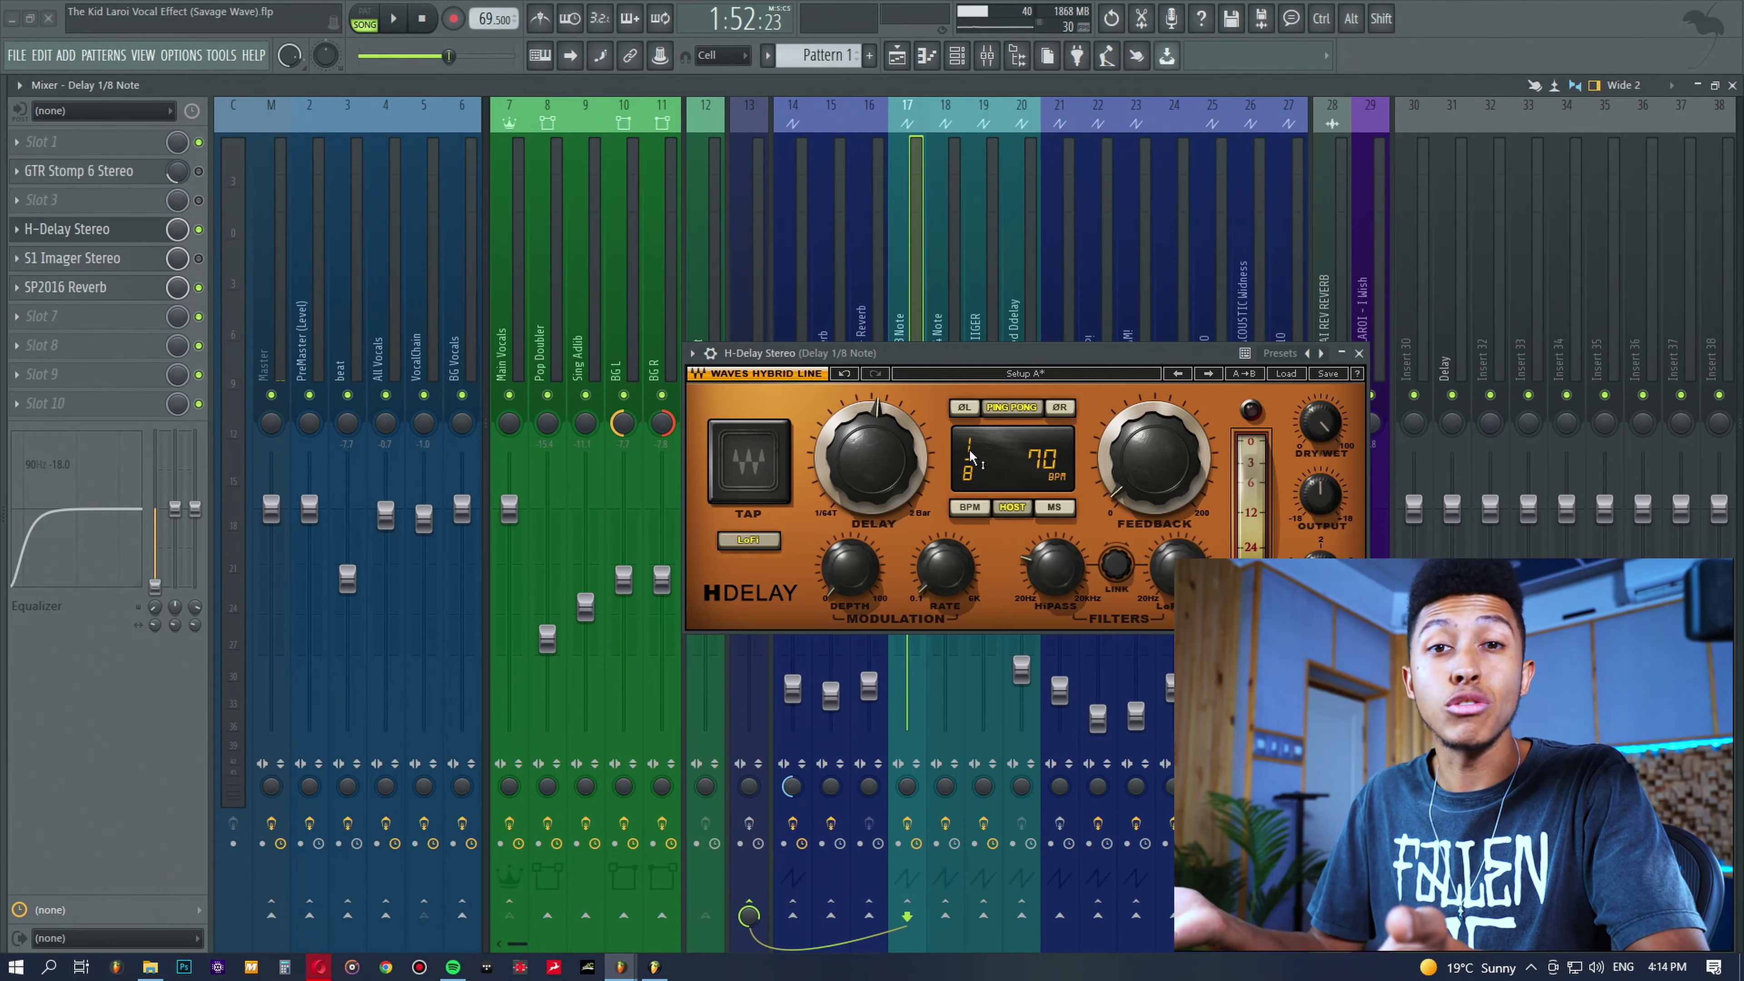
drag(1018, 342, 985, 309)
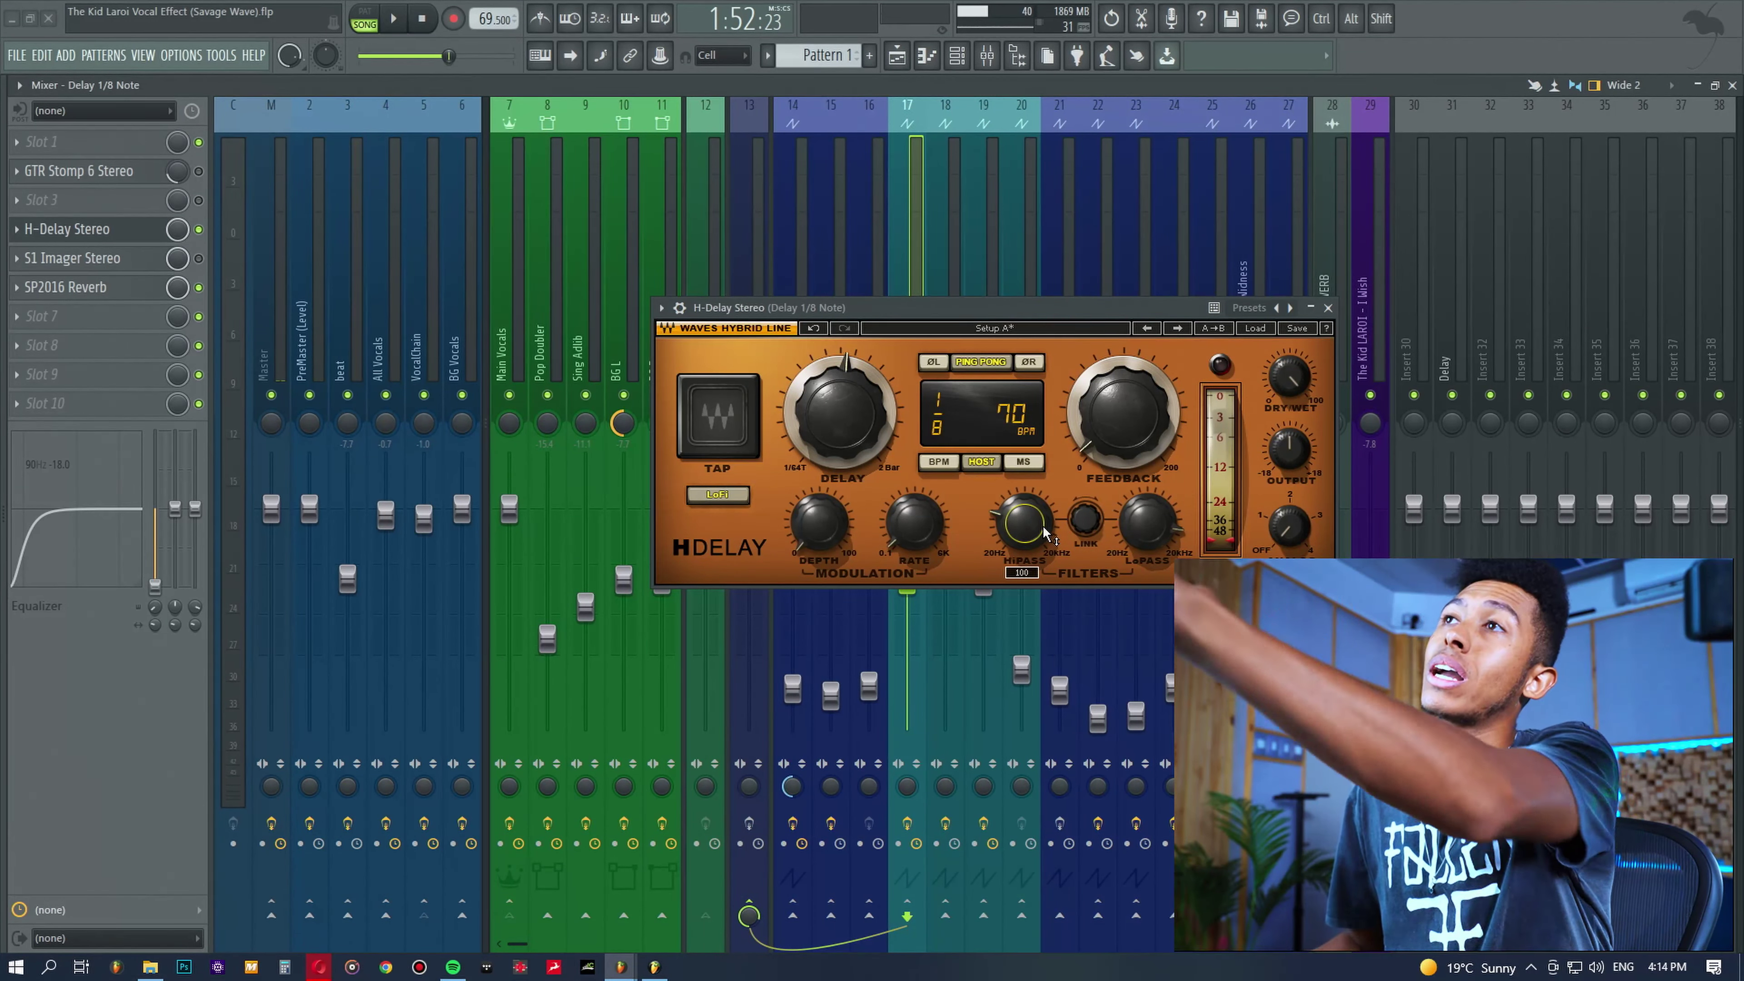
click(110, 233)
View the SP2016 Reverb settings on the Delay 1/8 Note track and close the plugin.
click(103, 287)
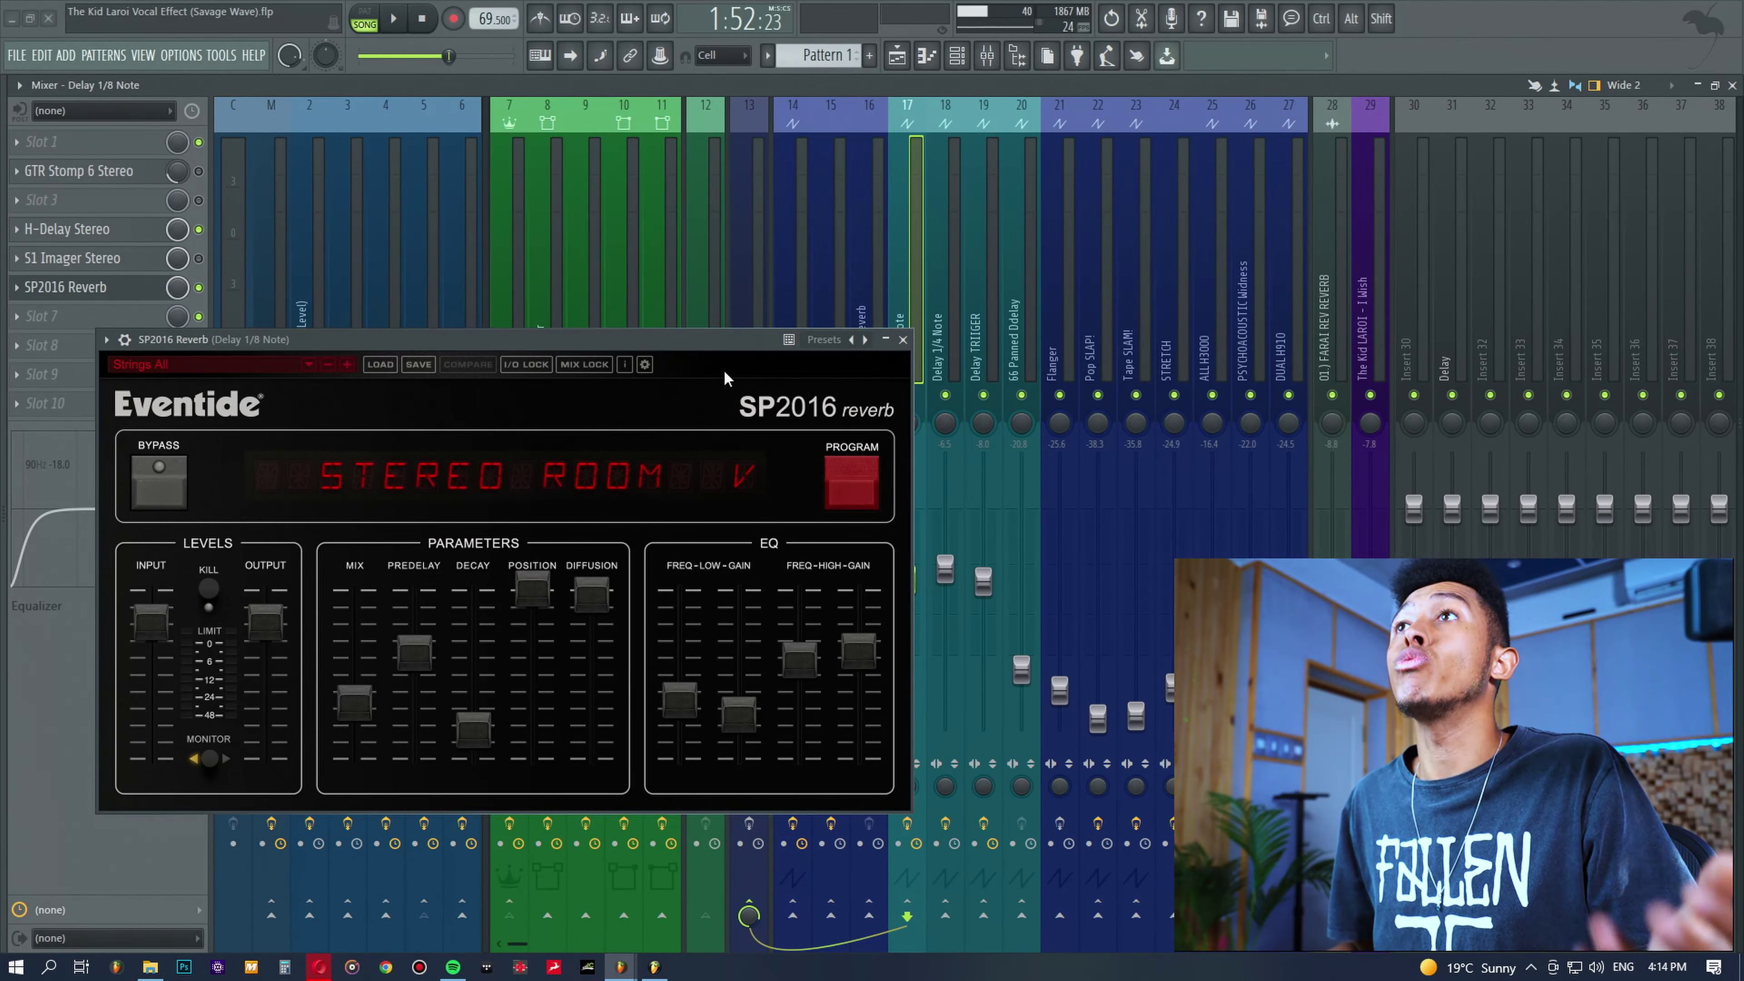
drag(1051, 329, 1358, 352)
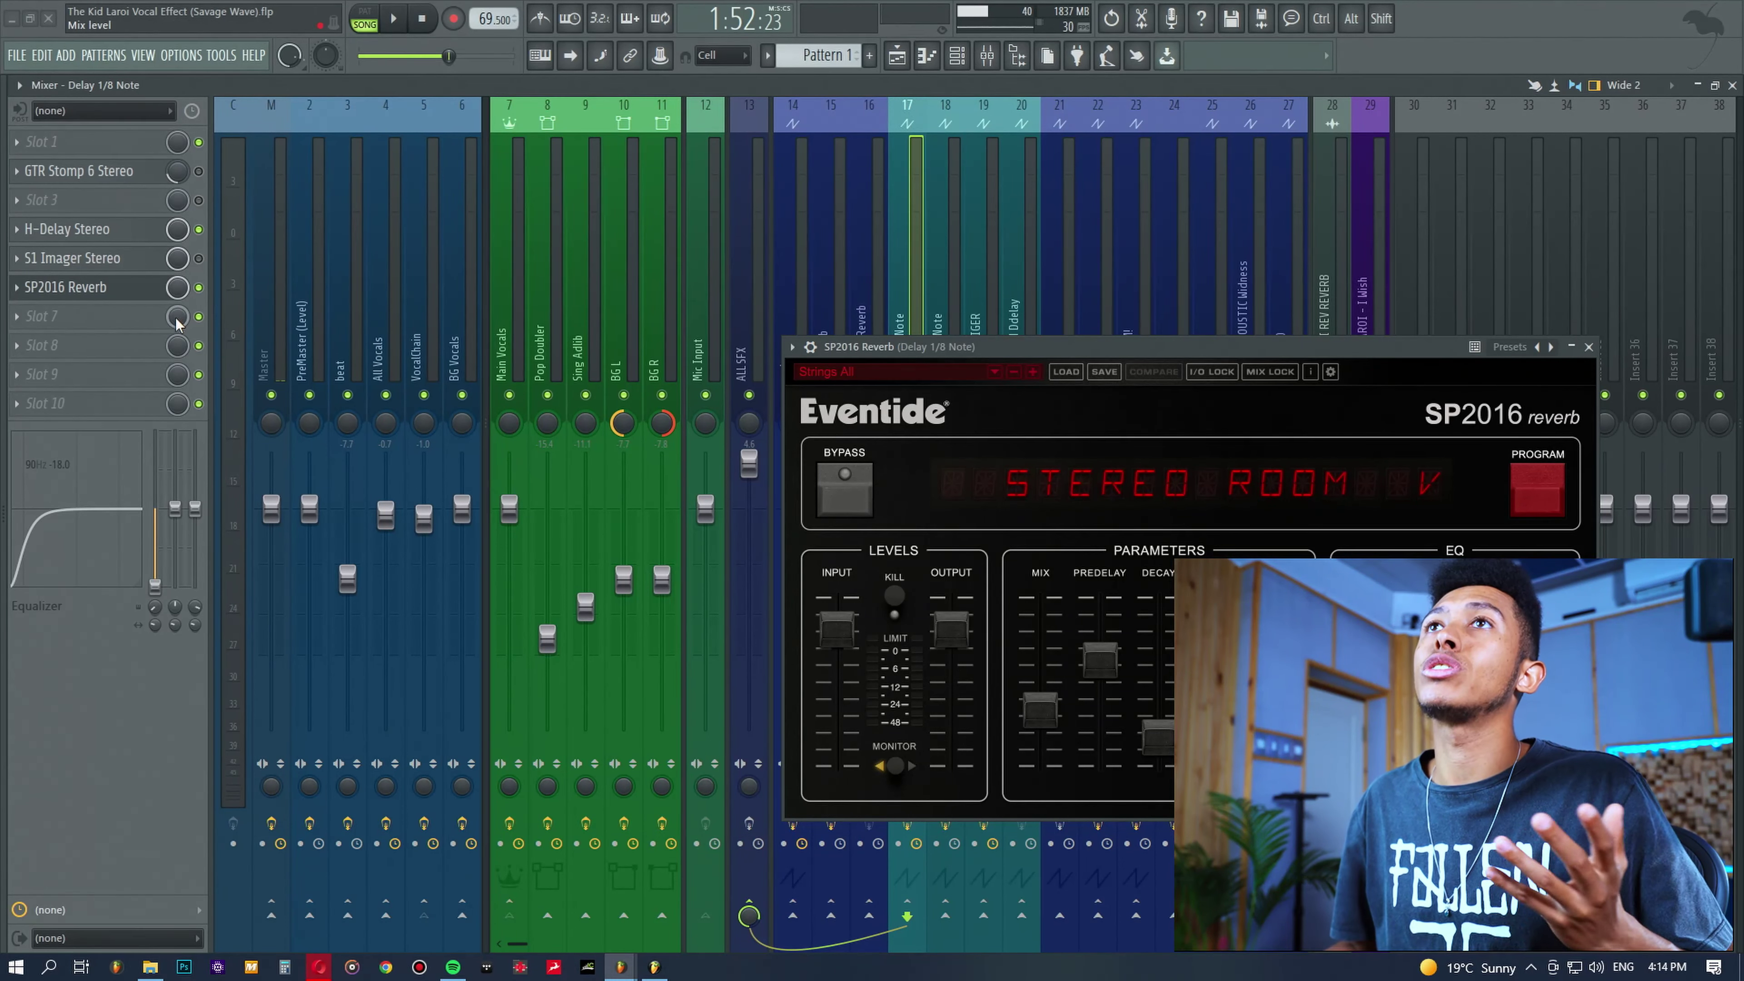
click(162, 287)
Audition the Delay 1/8 Note track with Delay 1/4 Note and Delay TRIIGER muted, stop playback and unmute both tracks.
click(425, 302)
key(space)
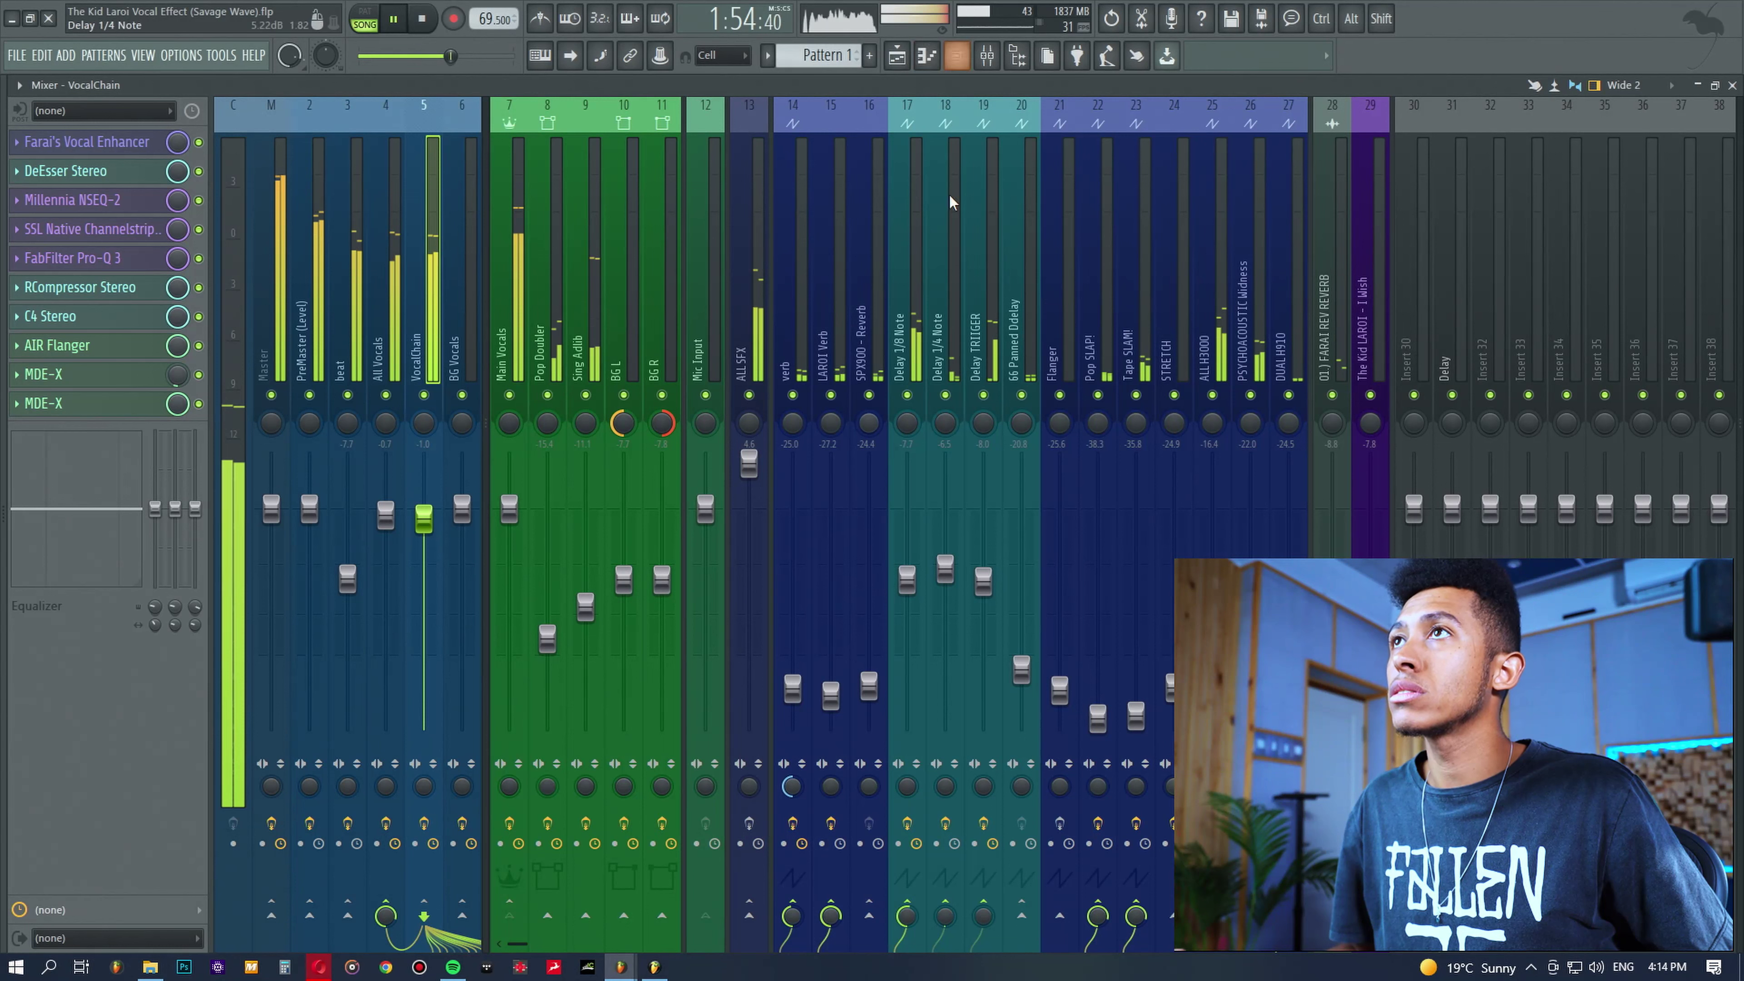
click(982, 396)
click(945, 396)
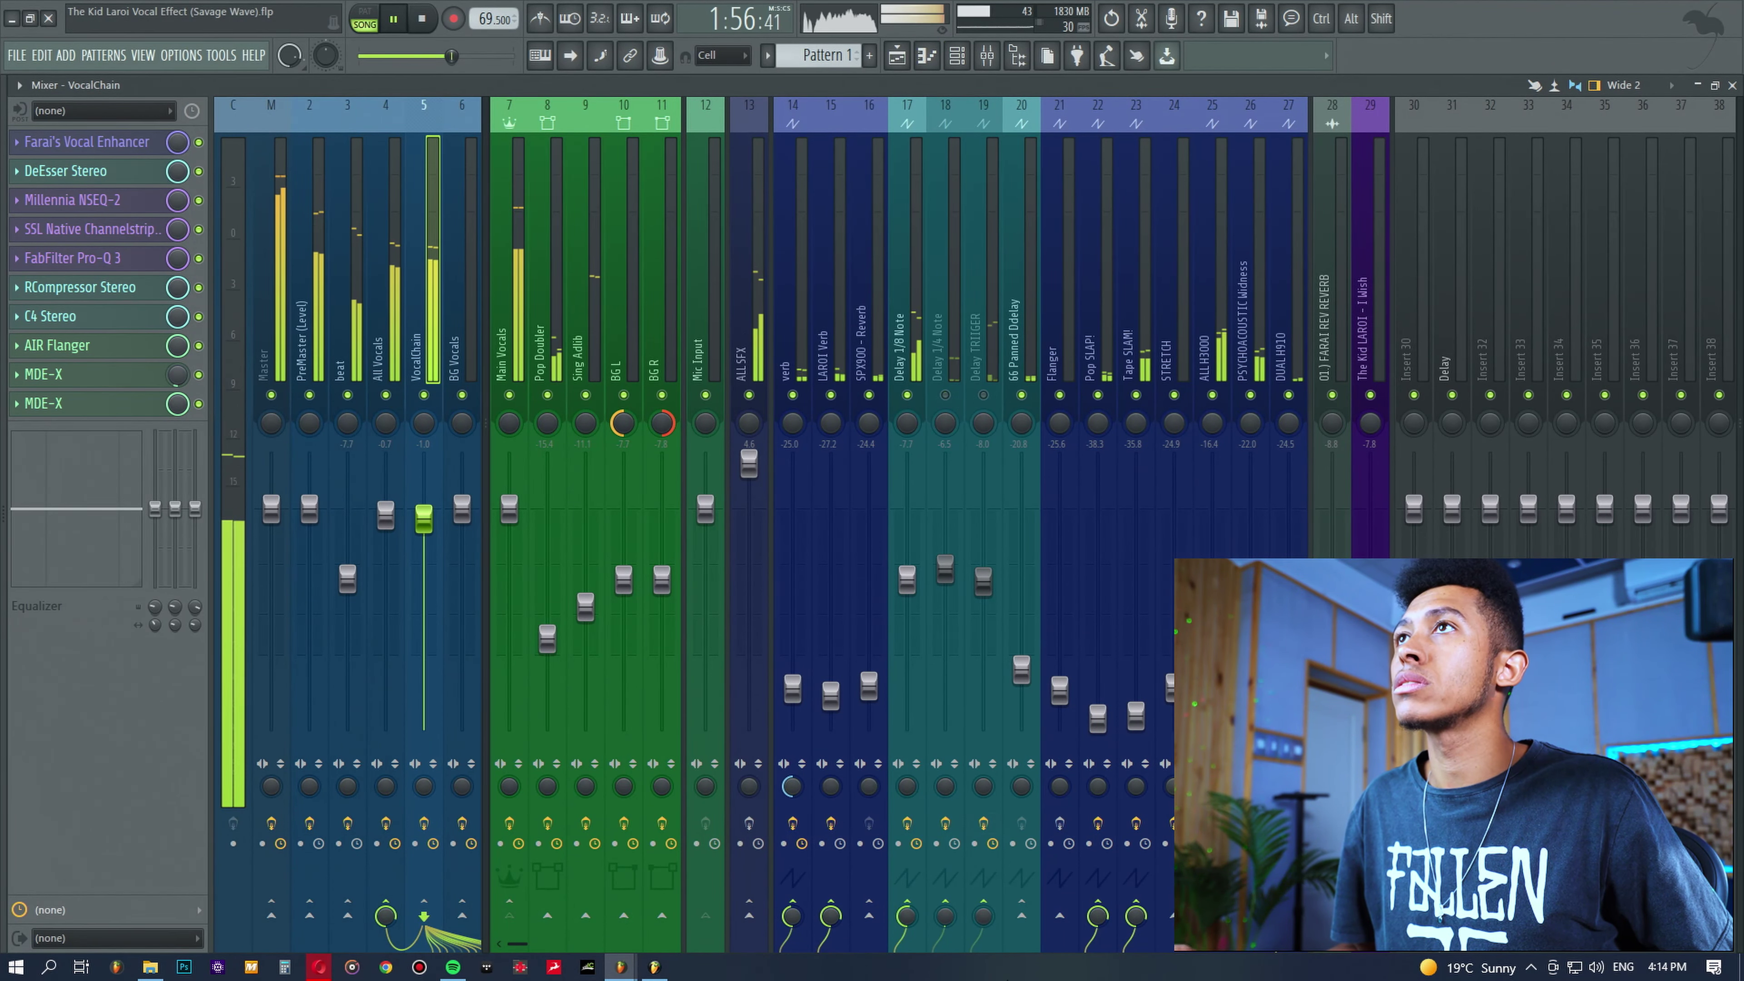
key(space)
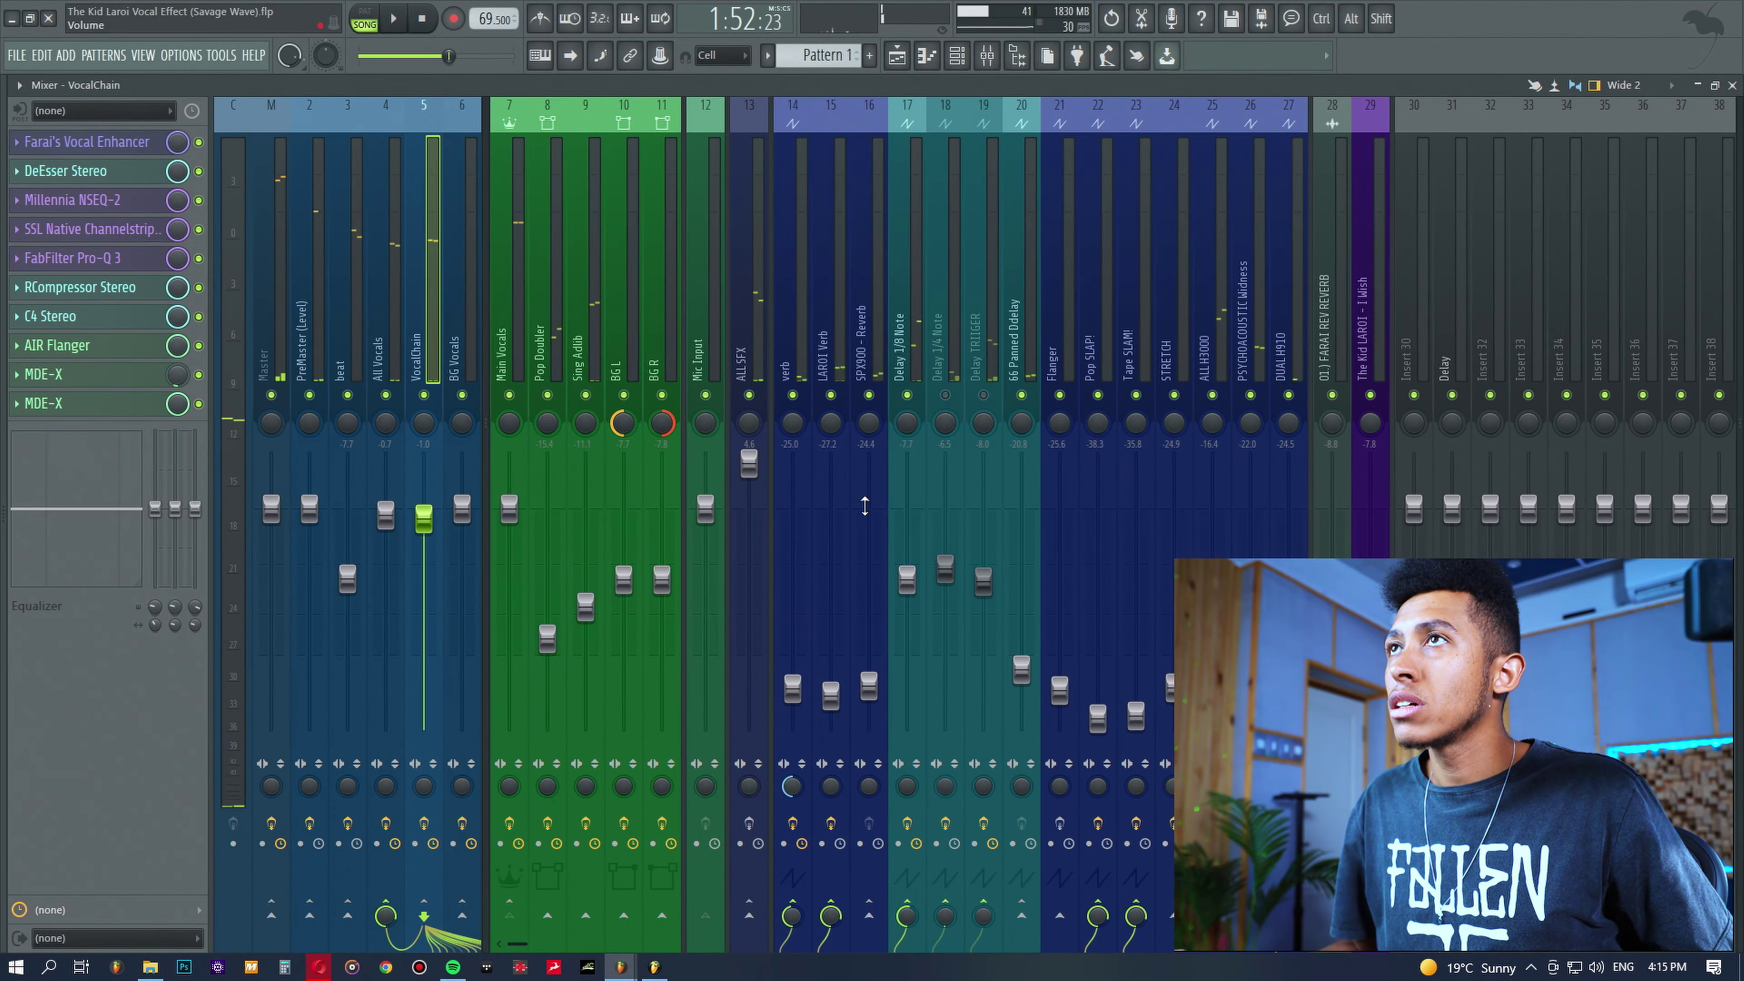
key(ctrl+alt+z)
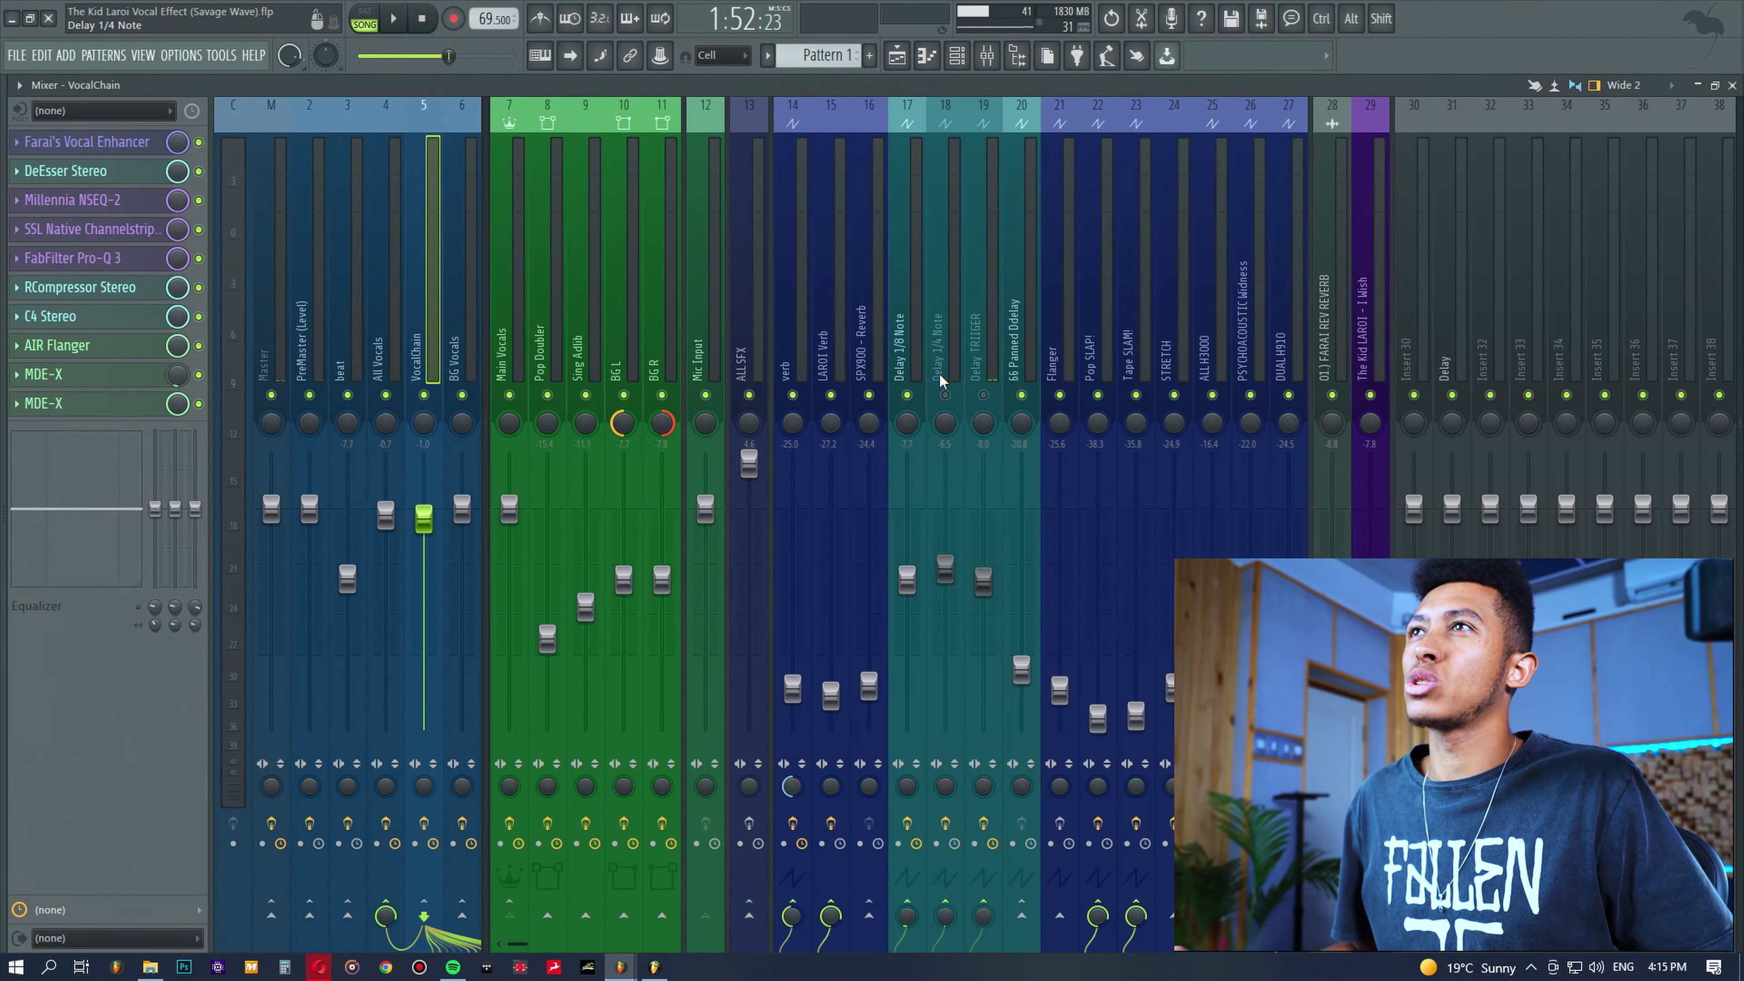
click(945, 395)
click(984, 395)
Reselect the Delay 1/8 Note track and briefly reopen its SP2016 Reverb.
click(918, 302)
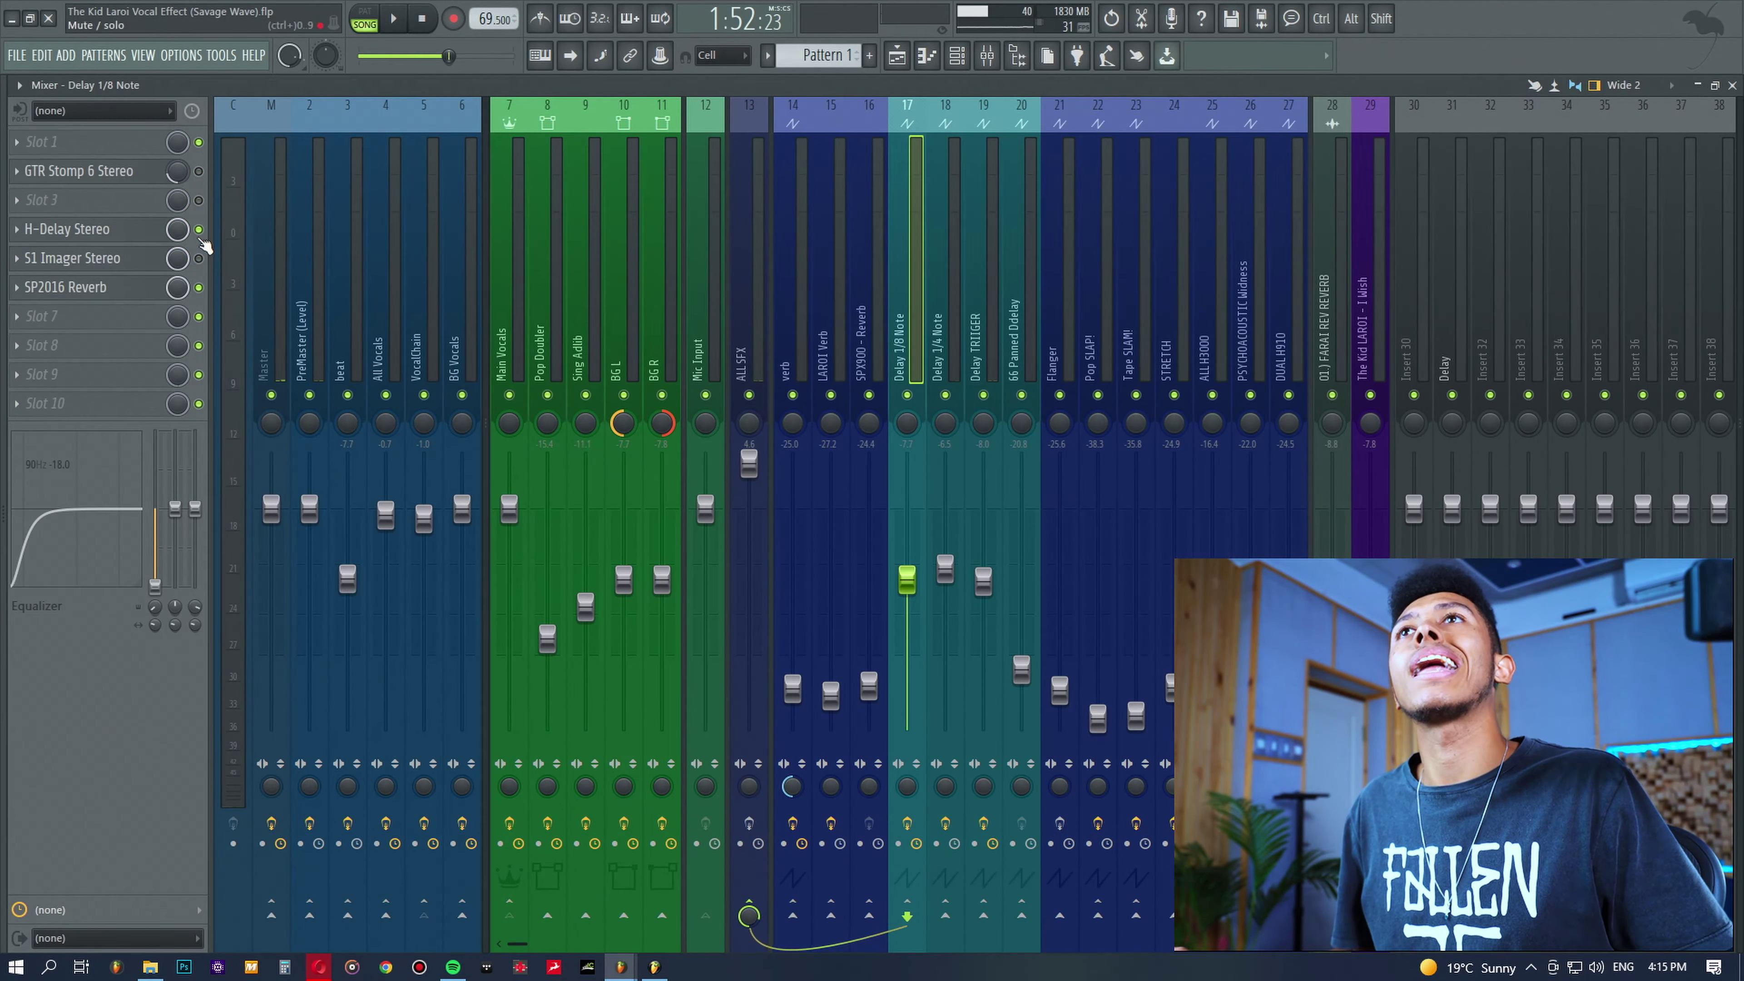
click(117, 287)
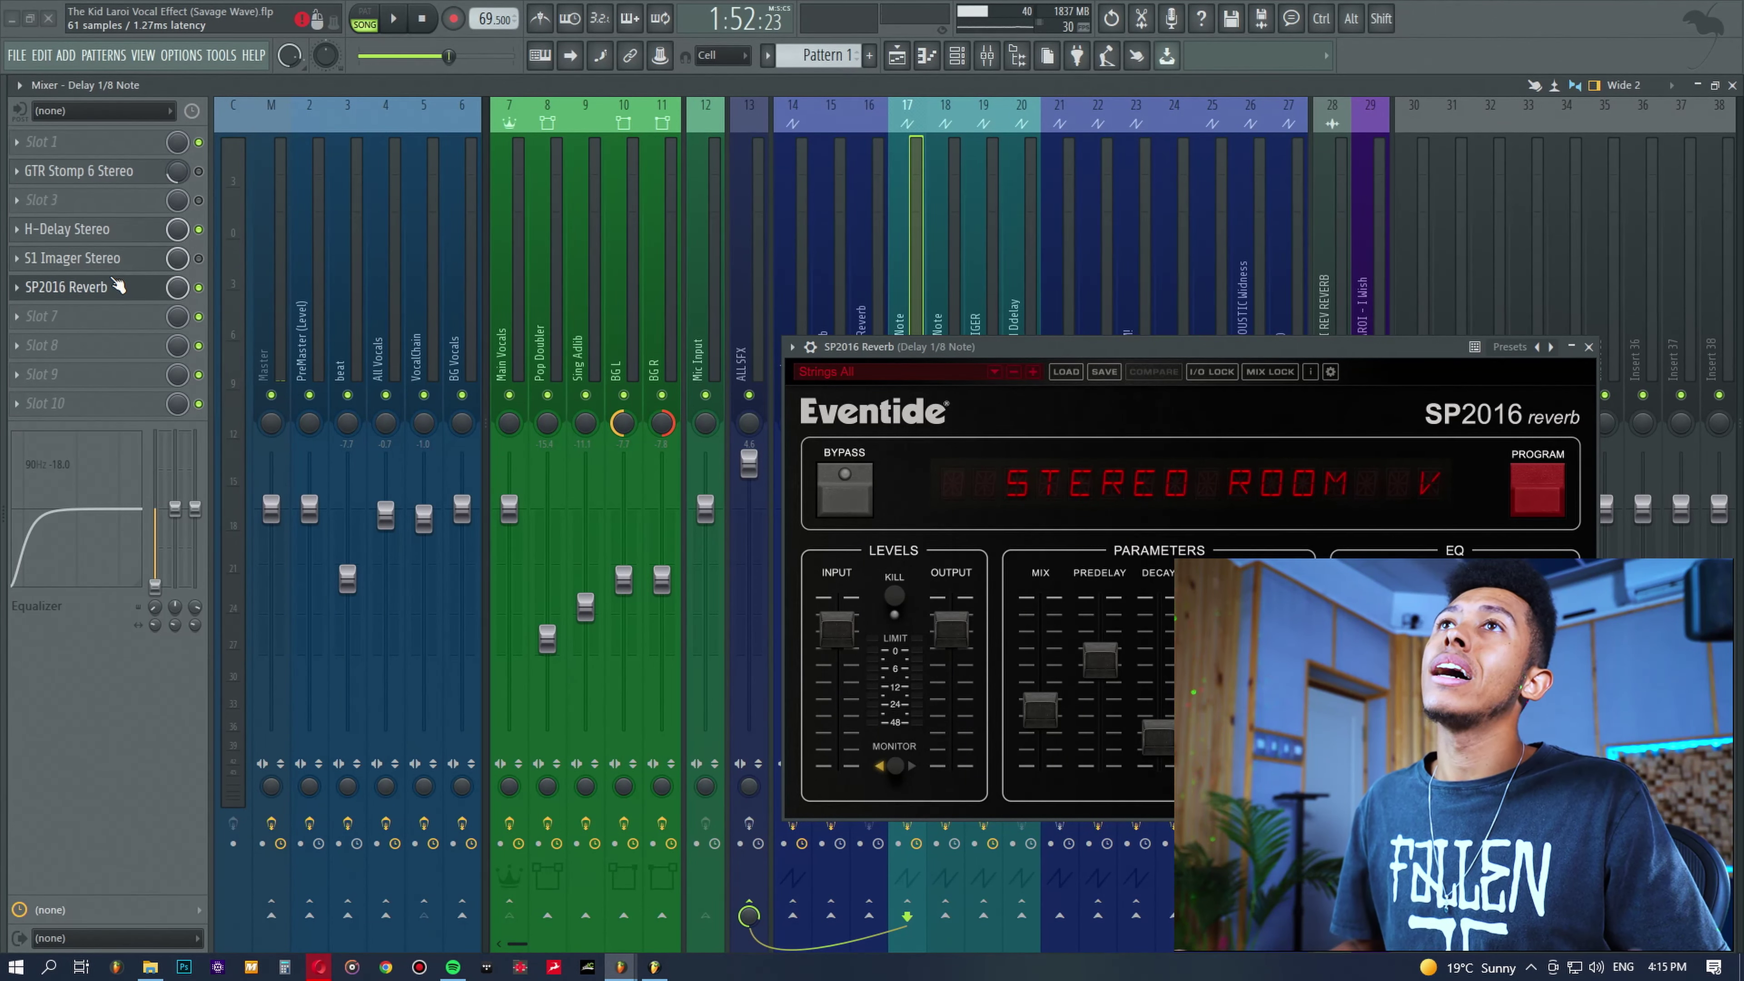
click(117, 287)
Select the Delay 1/4 Note track and examine its AIR SpringReverb settings, keeping the plugin window clear of the delay tracks.
click(946, 332)
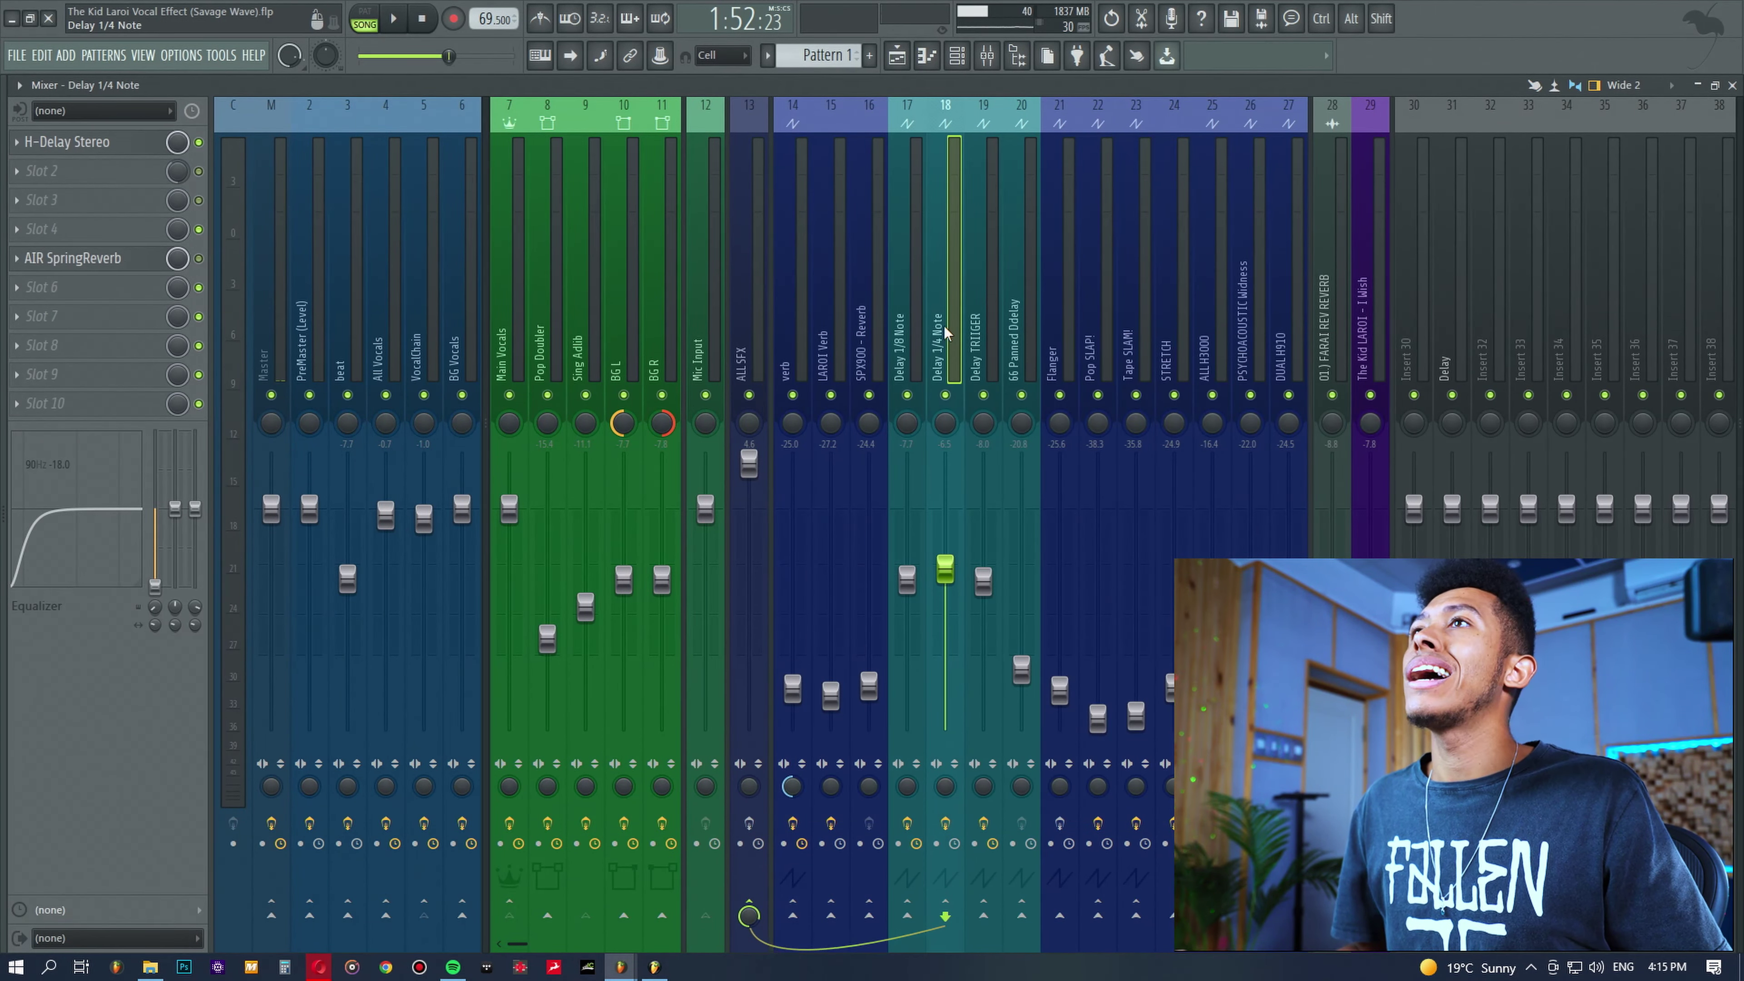
click(129, 258)
drag(740, 442, 658, 253)
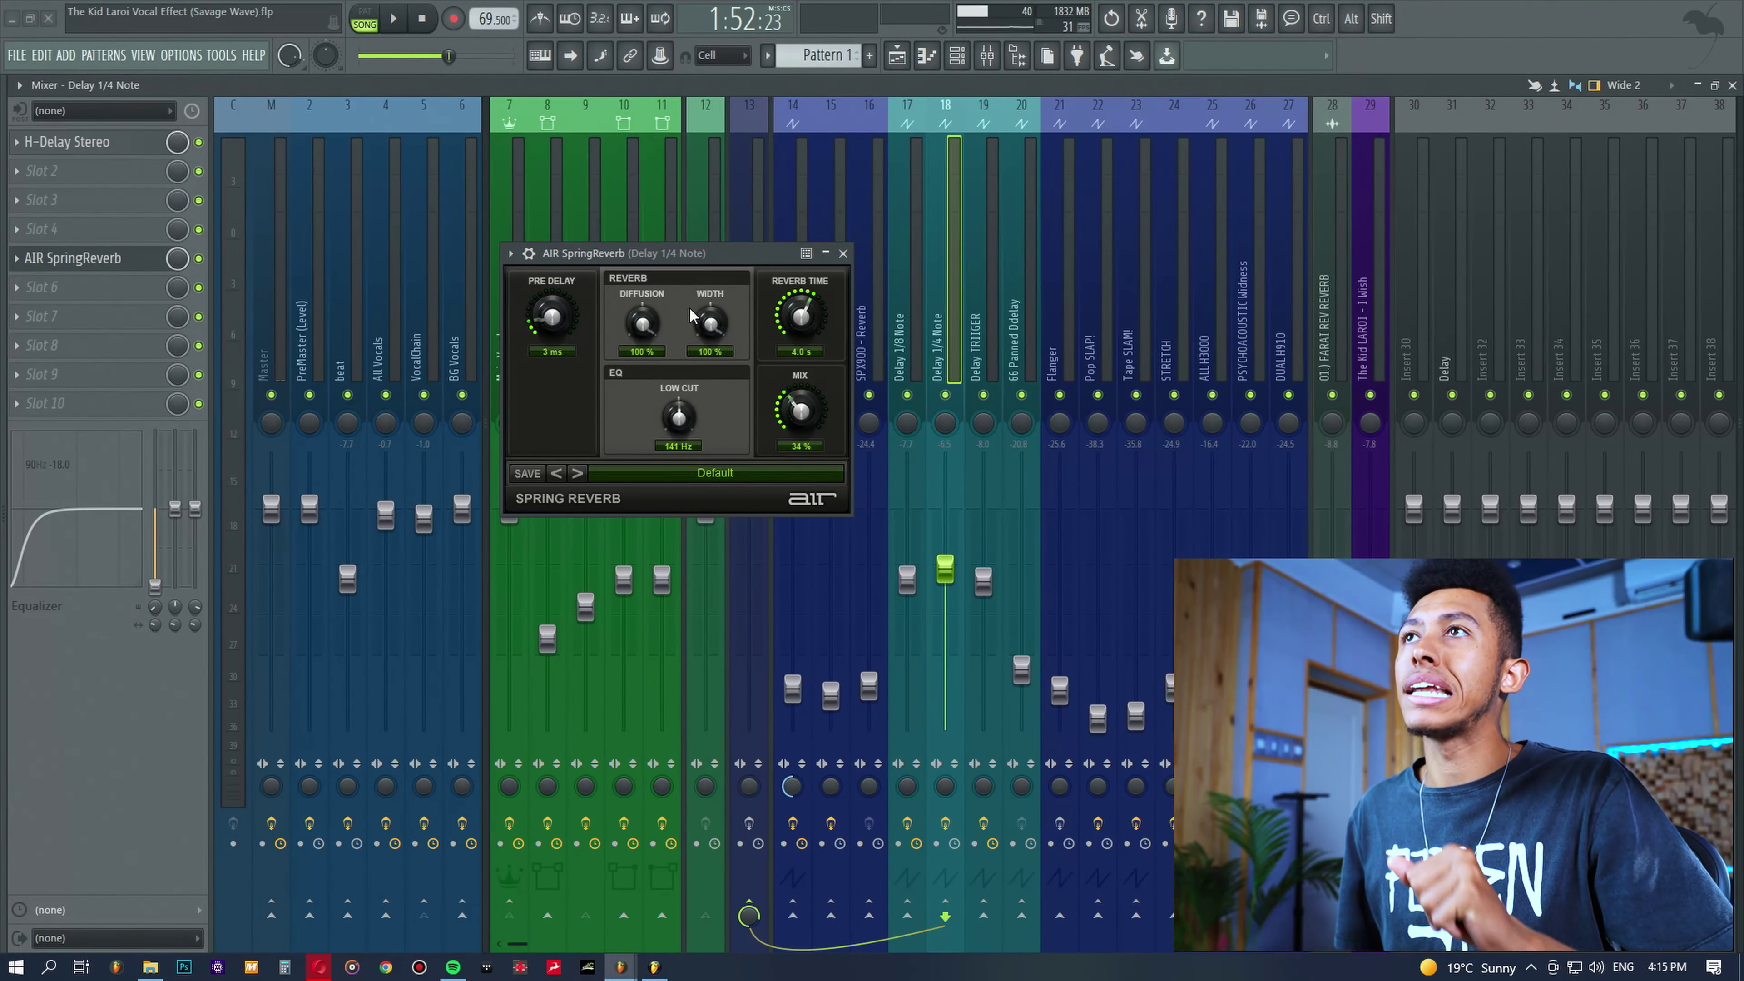
drag(675, 252, 1340, 345)
click(943, 356)
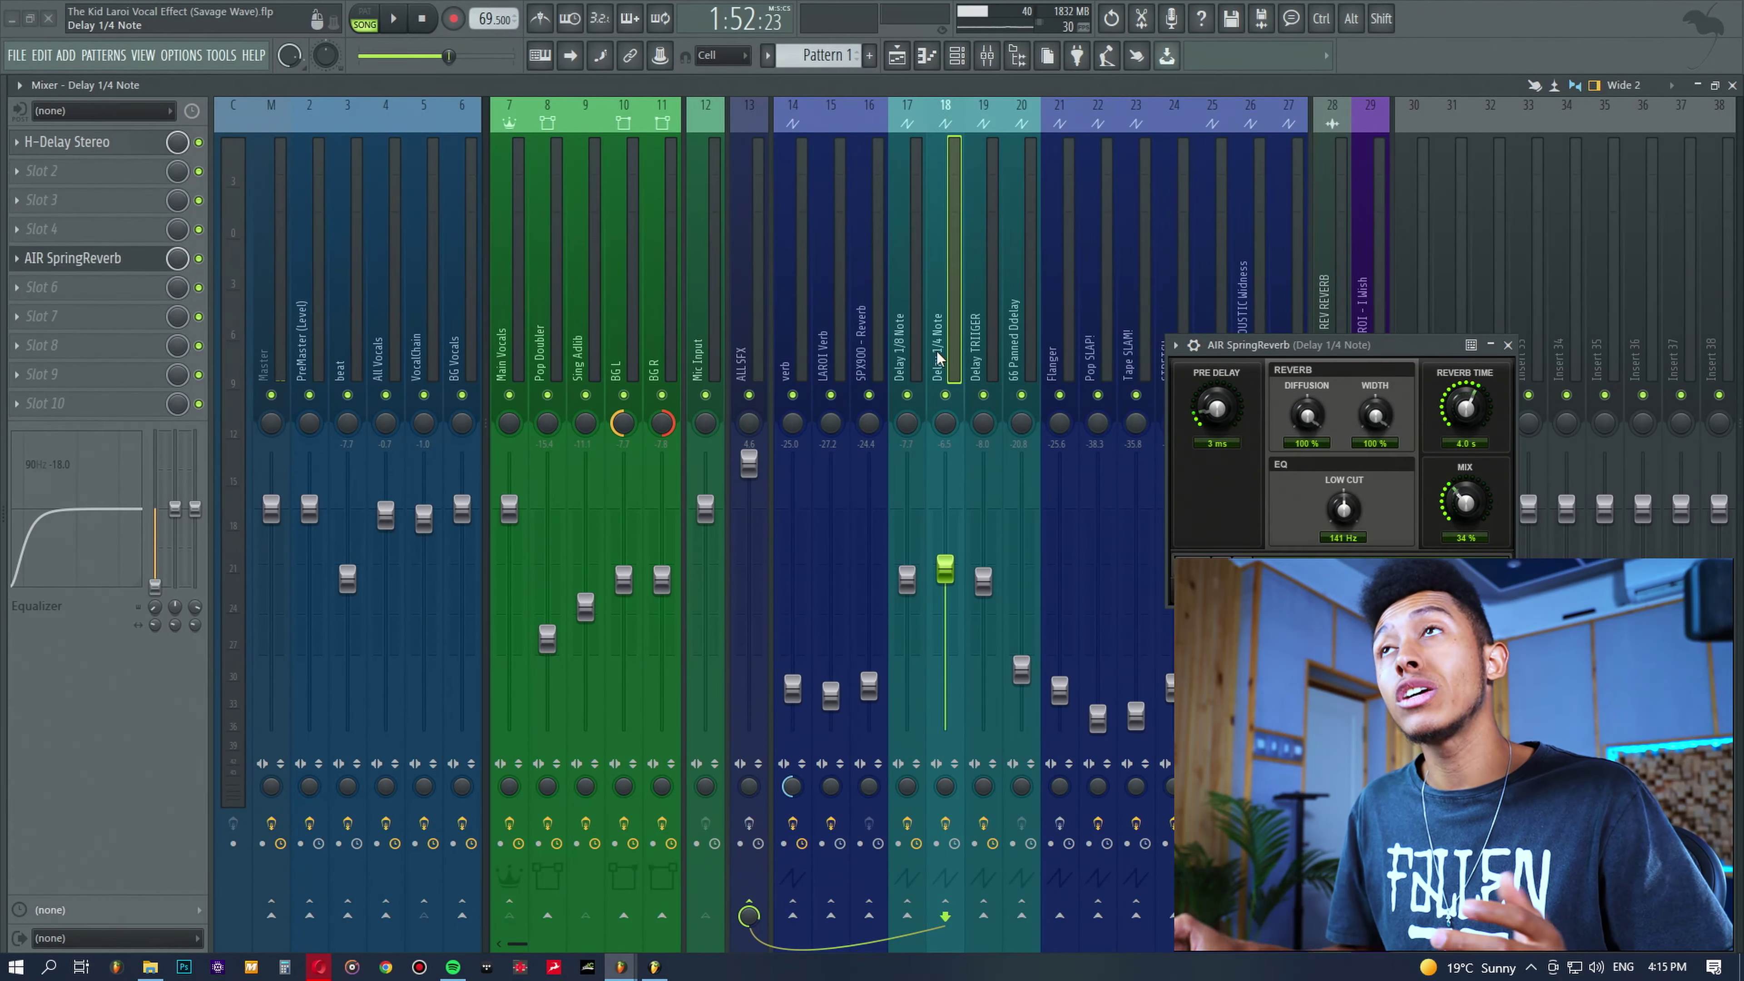
Play the vocal with all delays, and audition Delay 1/4 Note with Delay 1/8 Note and Delay TRIIGER muted.
click(421, 347)
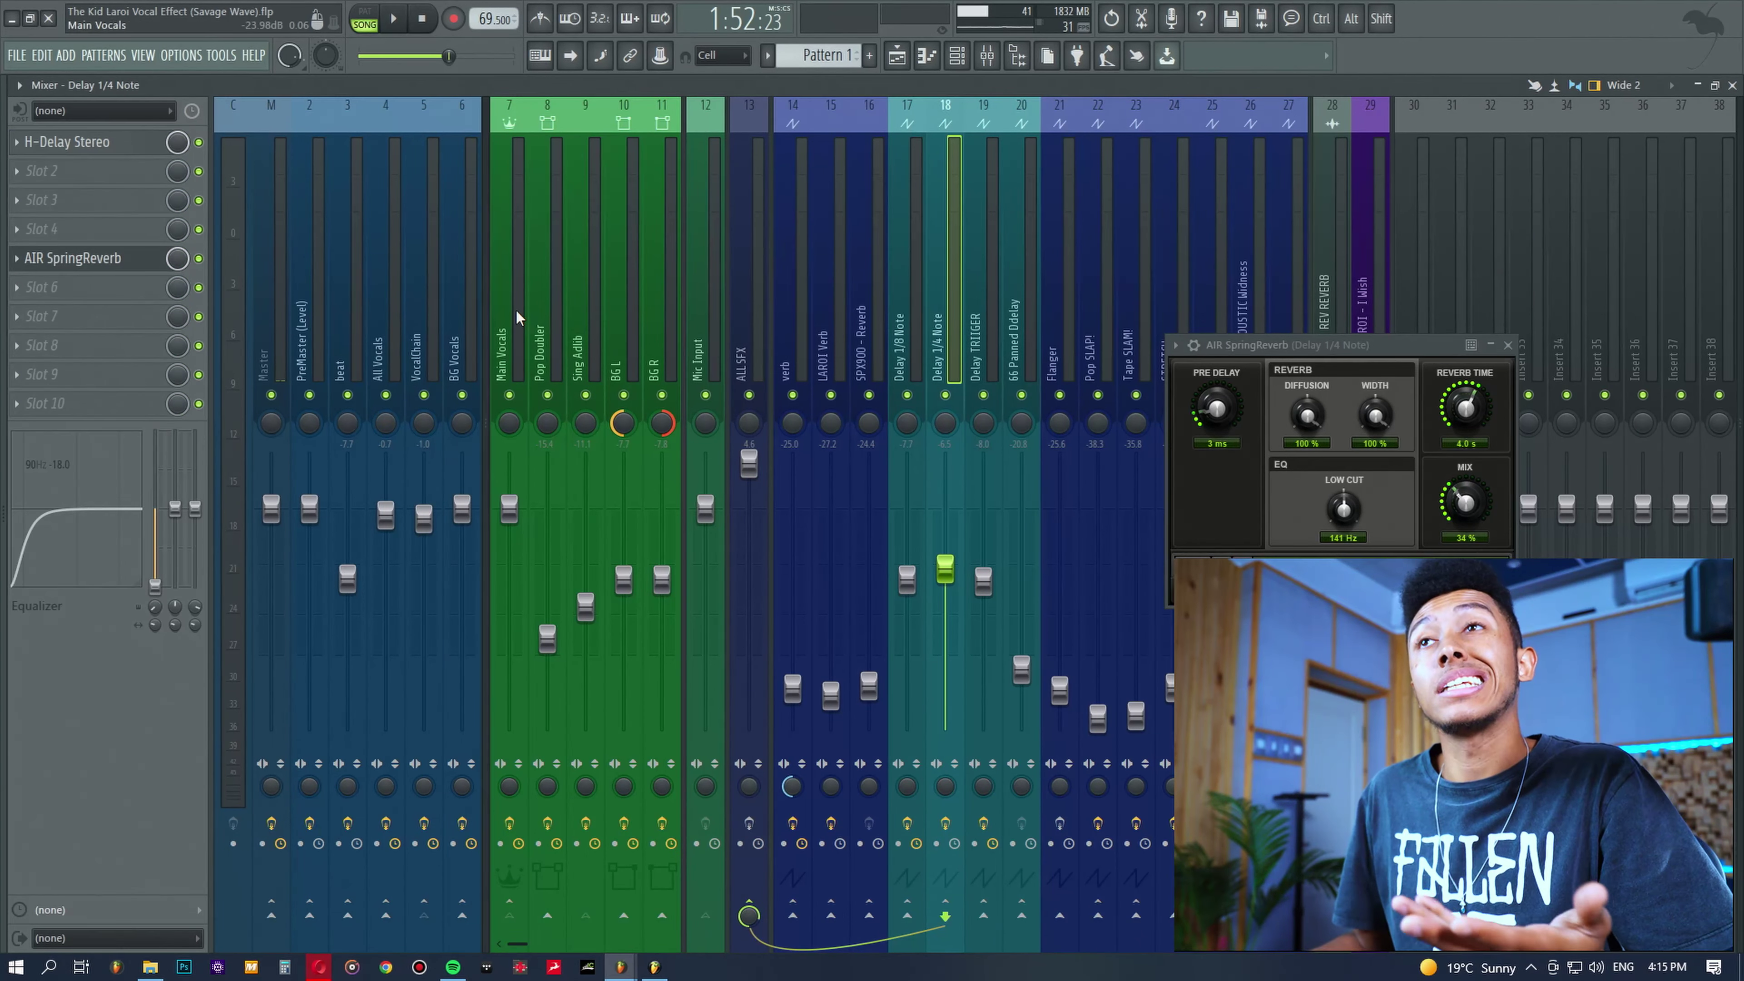
key(space)
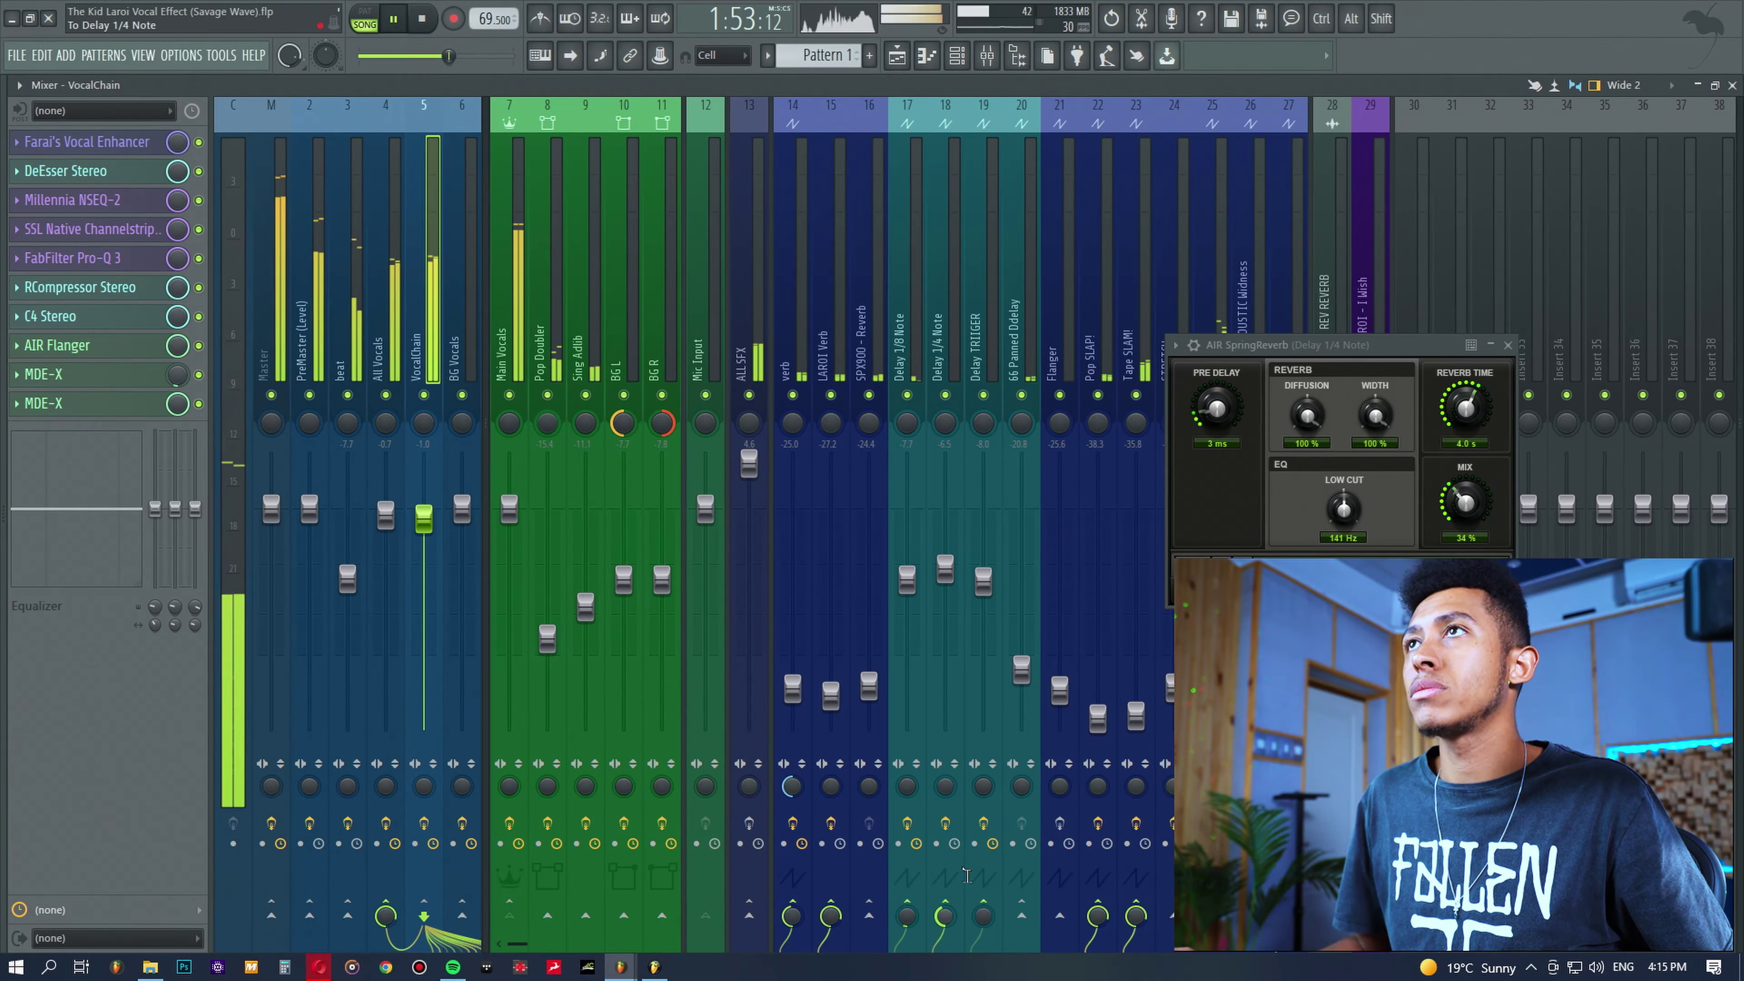
key(space)
click(983, 395)
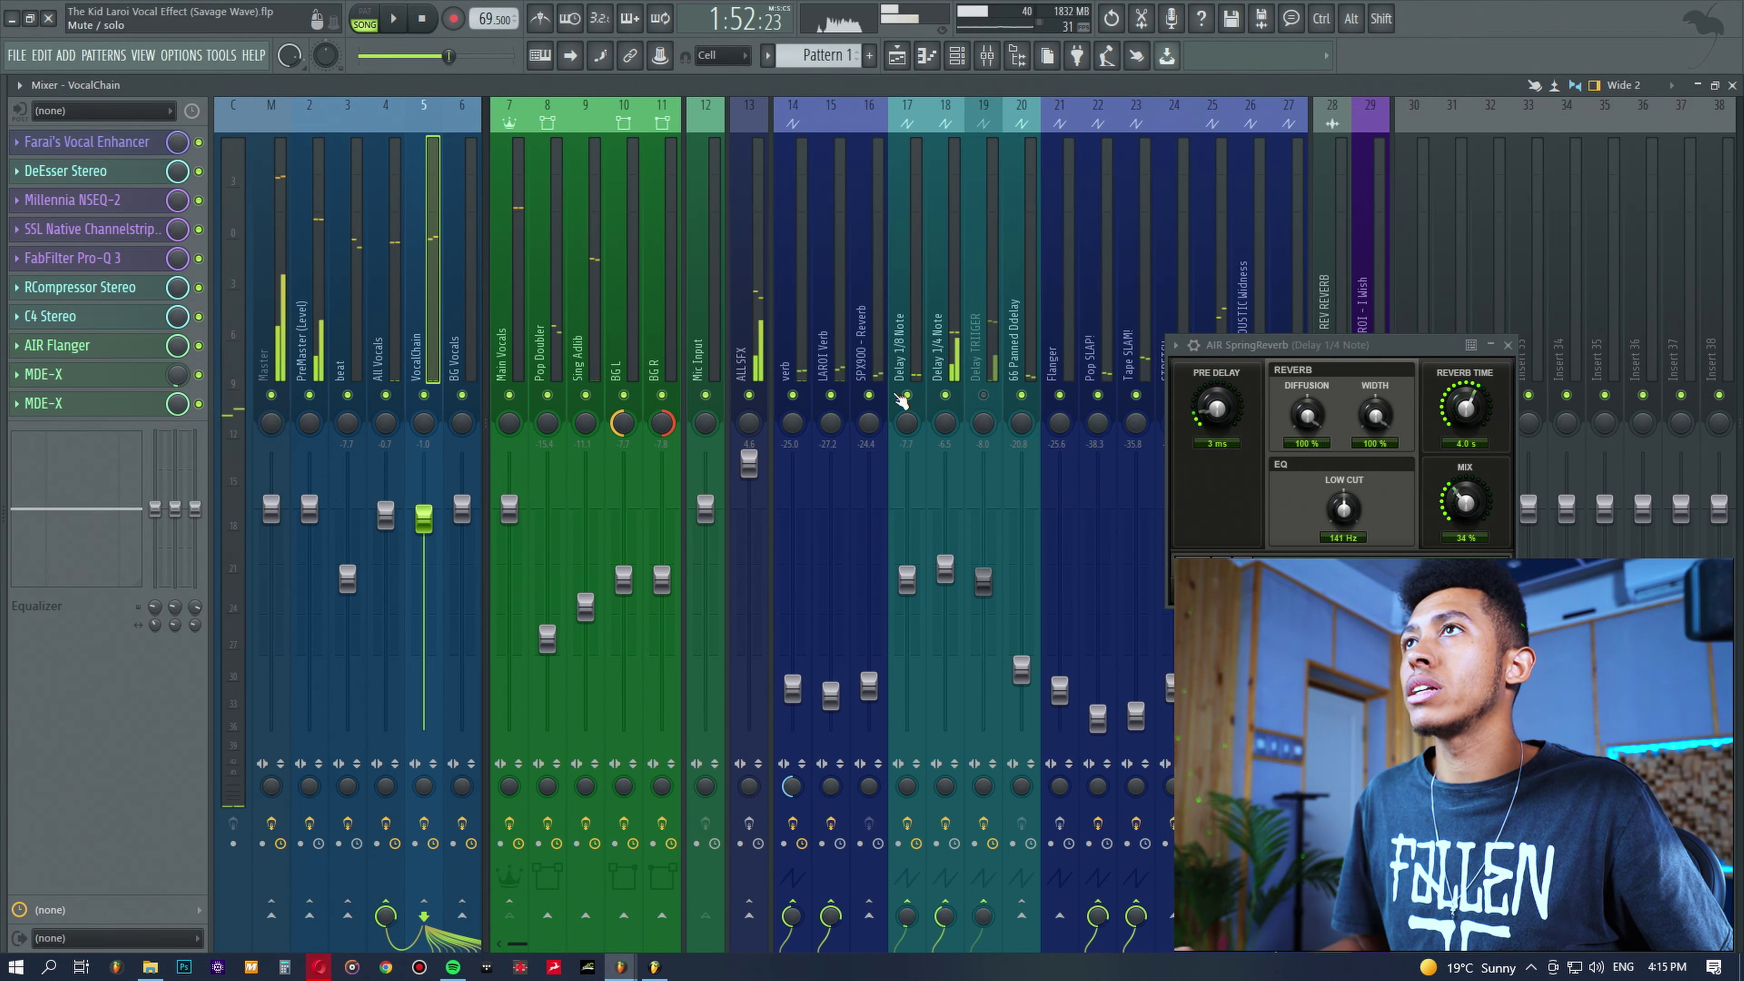
click(907, 395)
key(space)
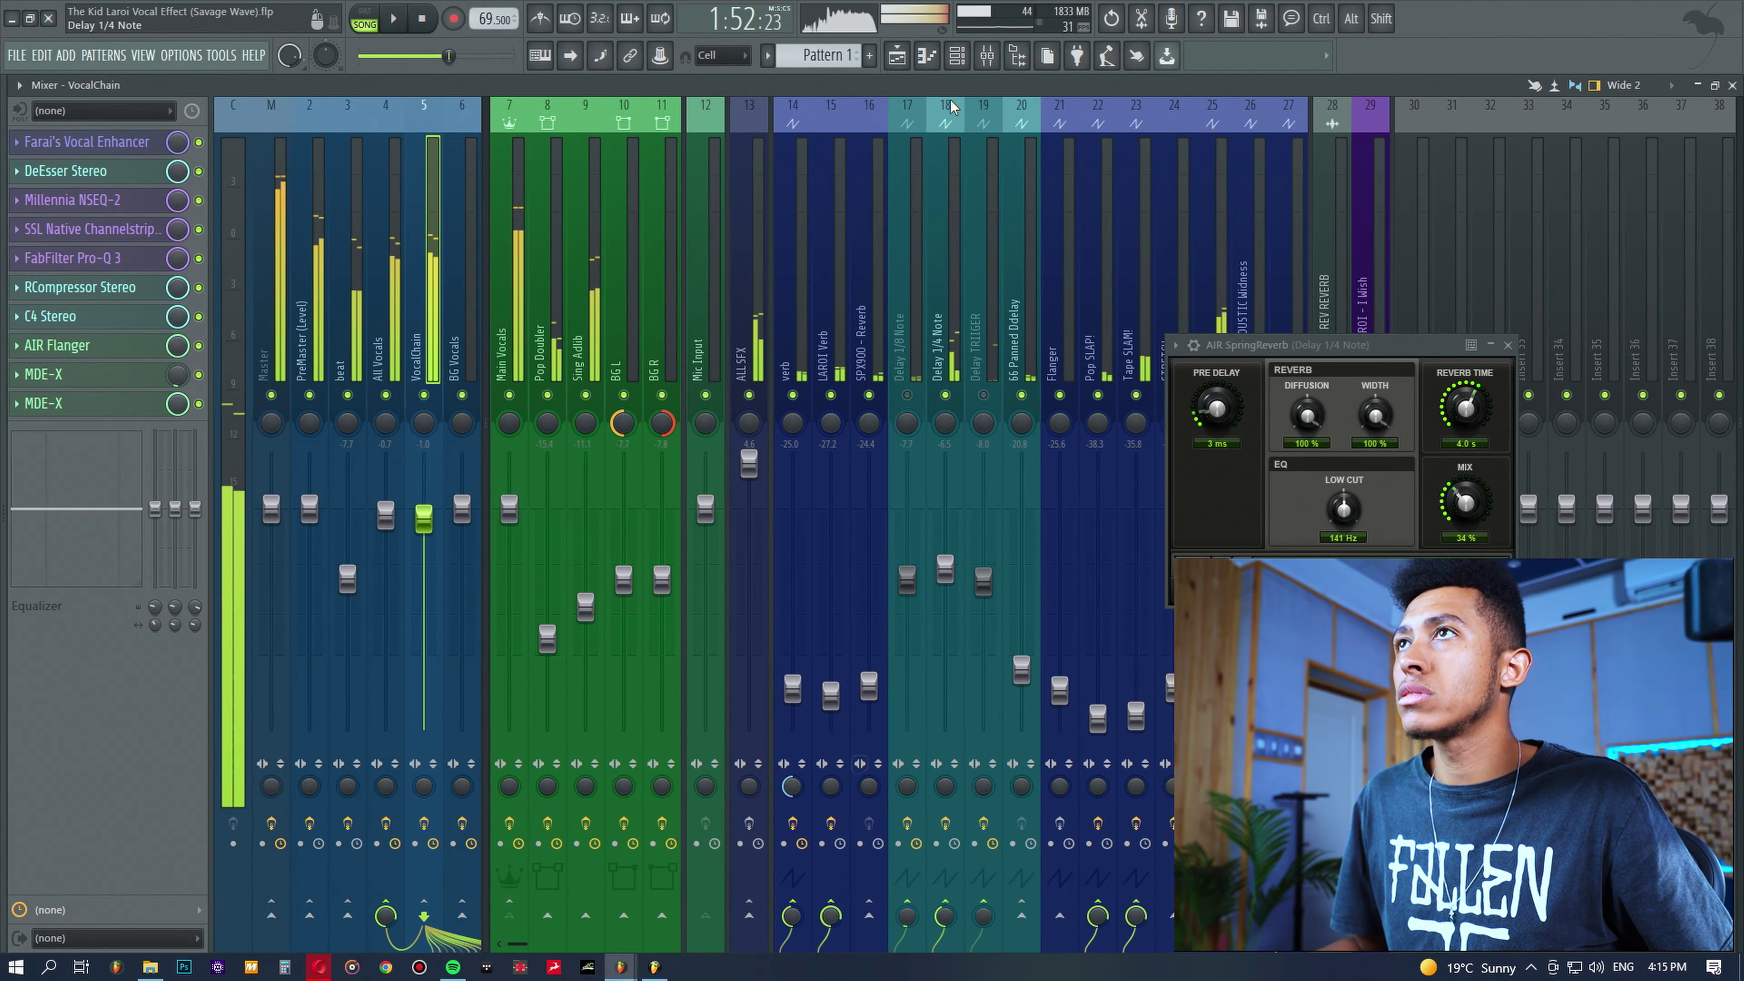
key(space)
click(950, 305)
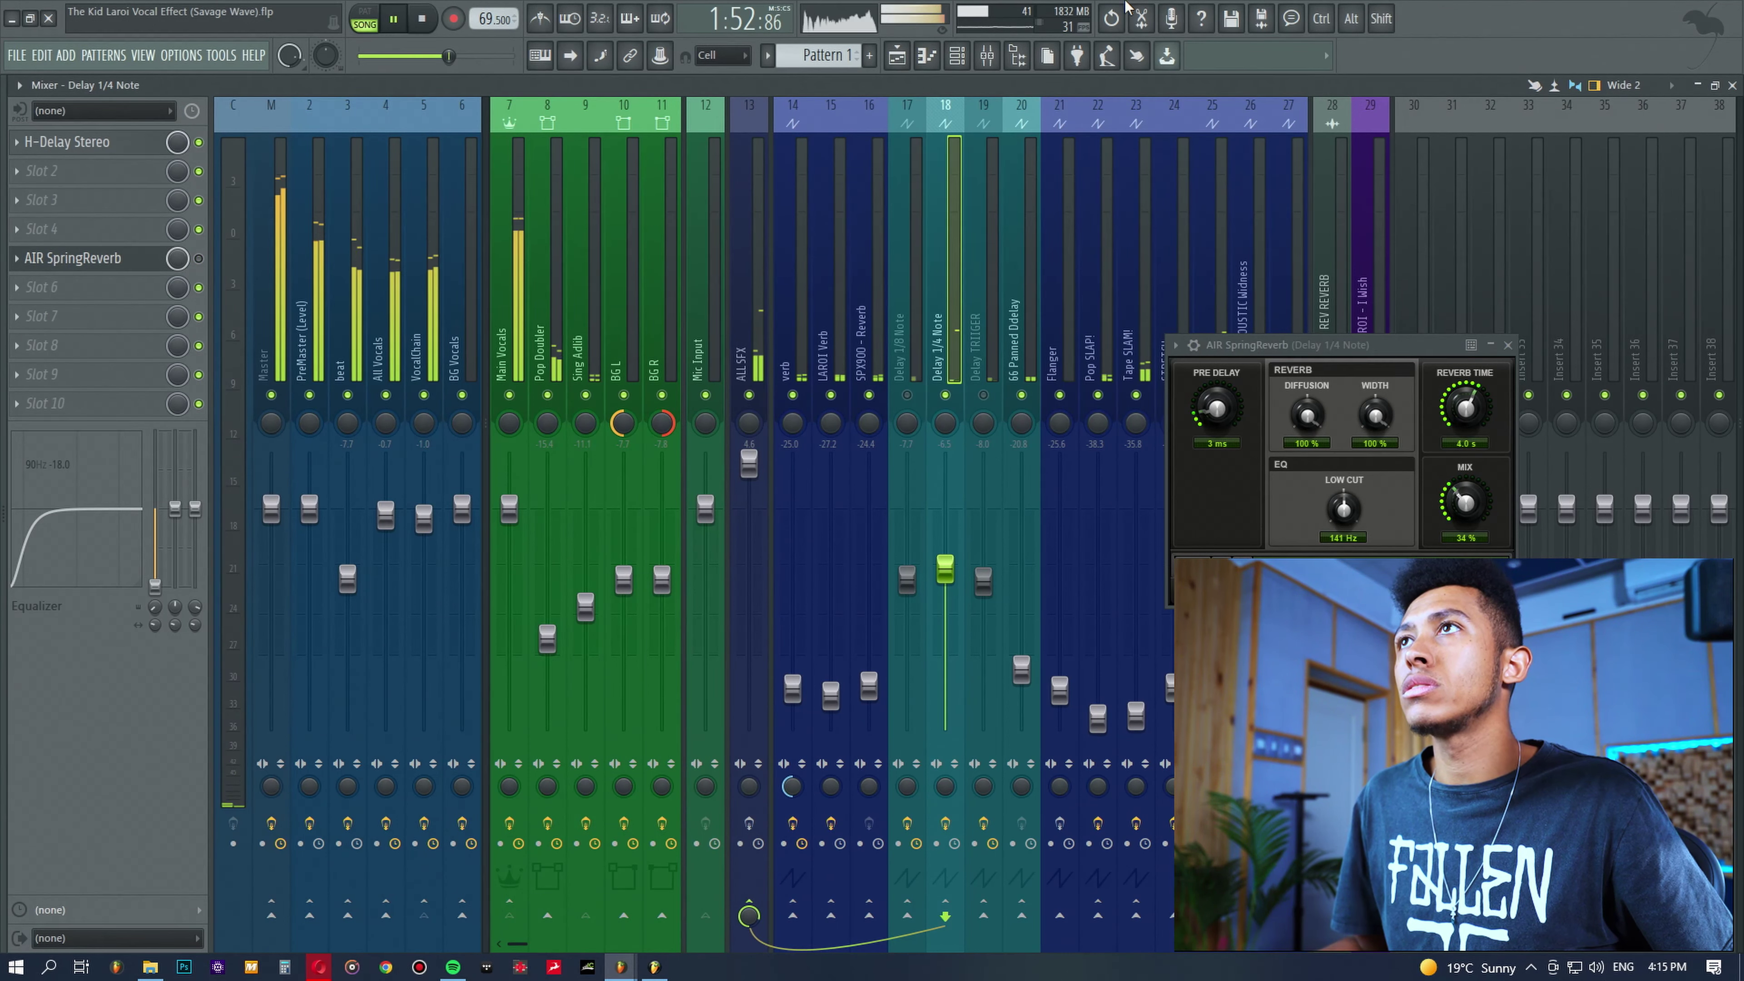
key(space)
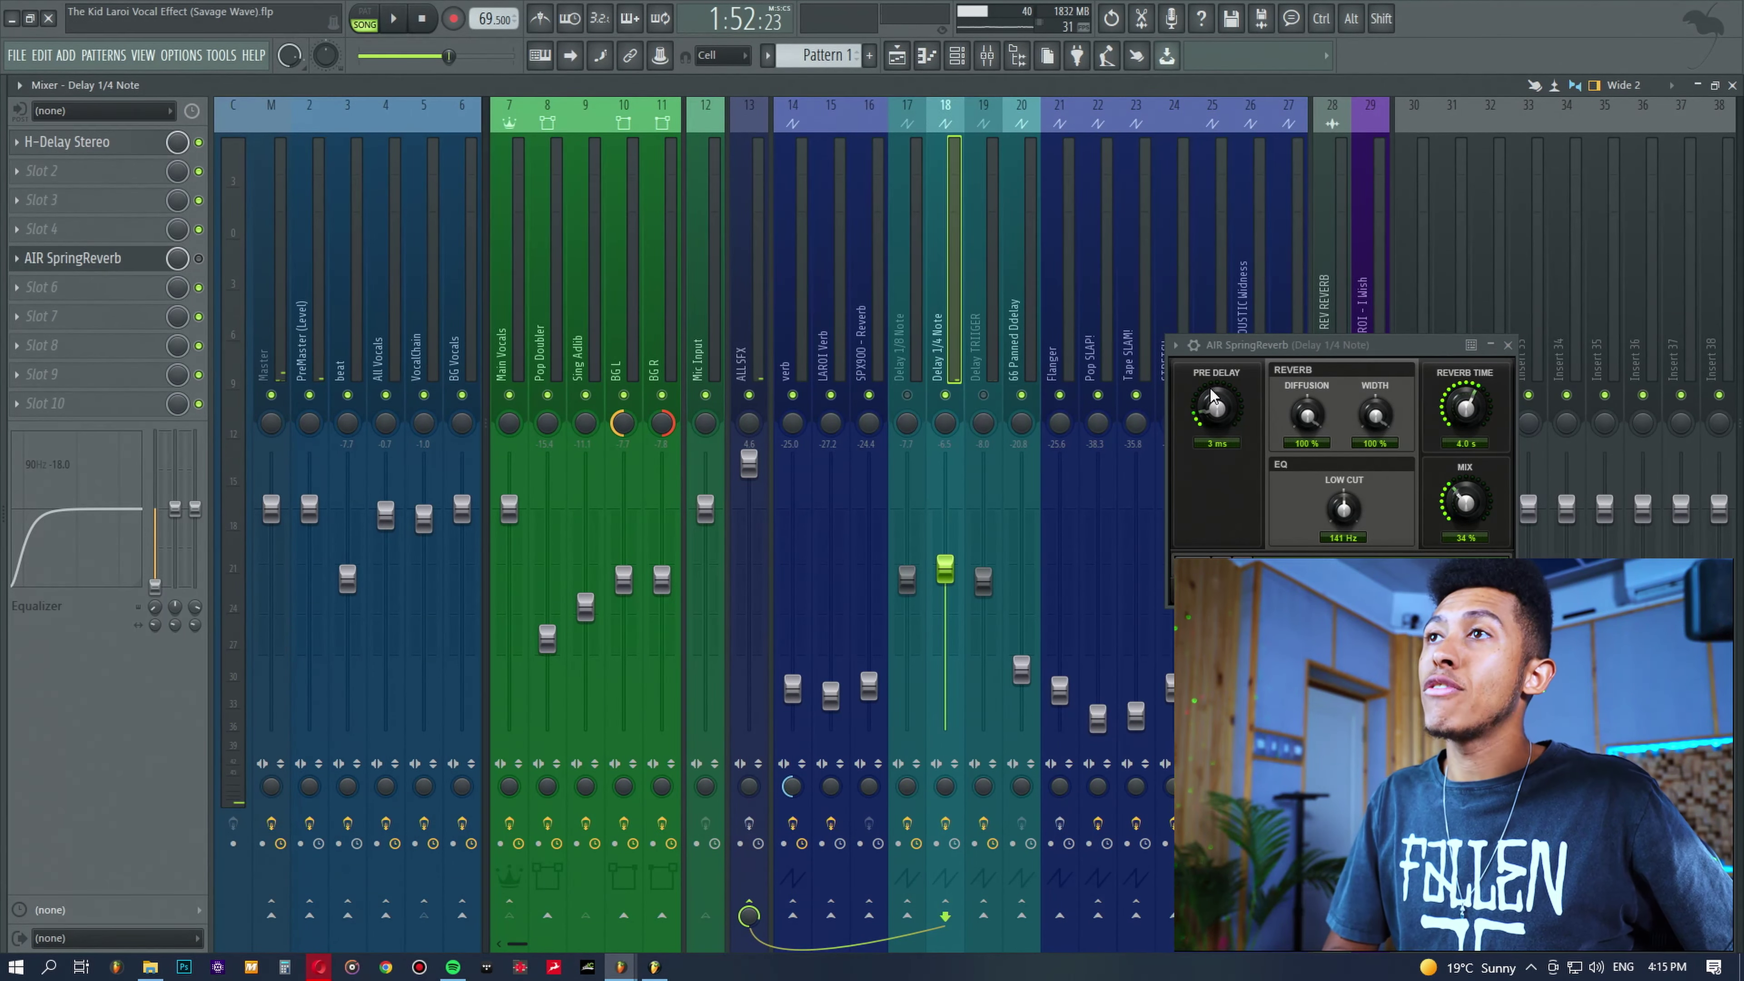
Unmute and select the Delay TRIIGER track, and close the AIR SpringReverb window.
click(422, 320)
key(ctrl+alt+z)
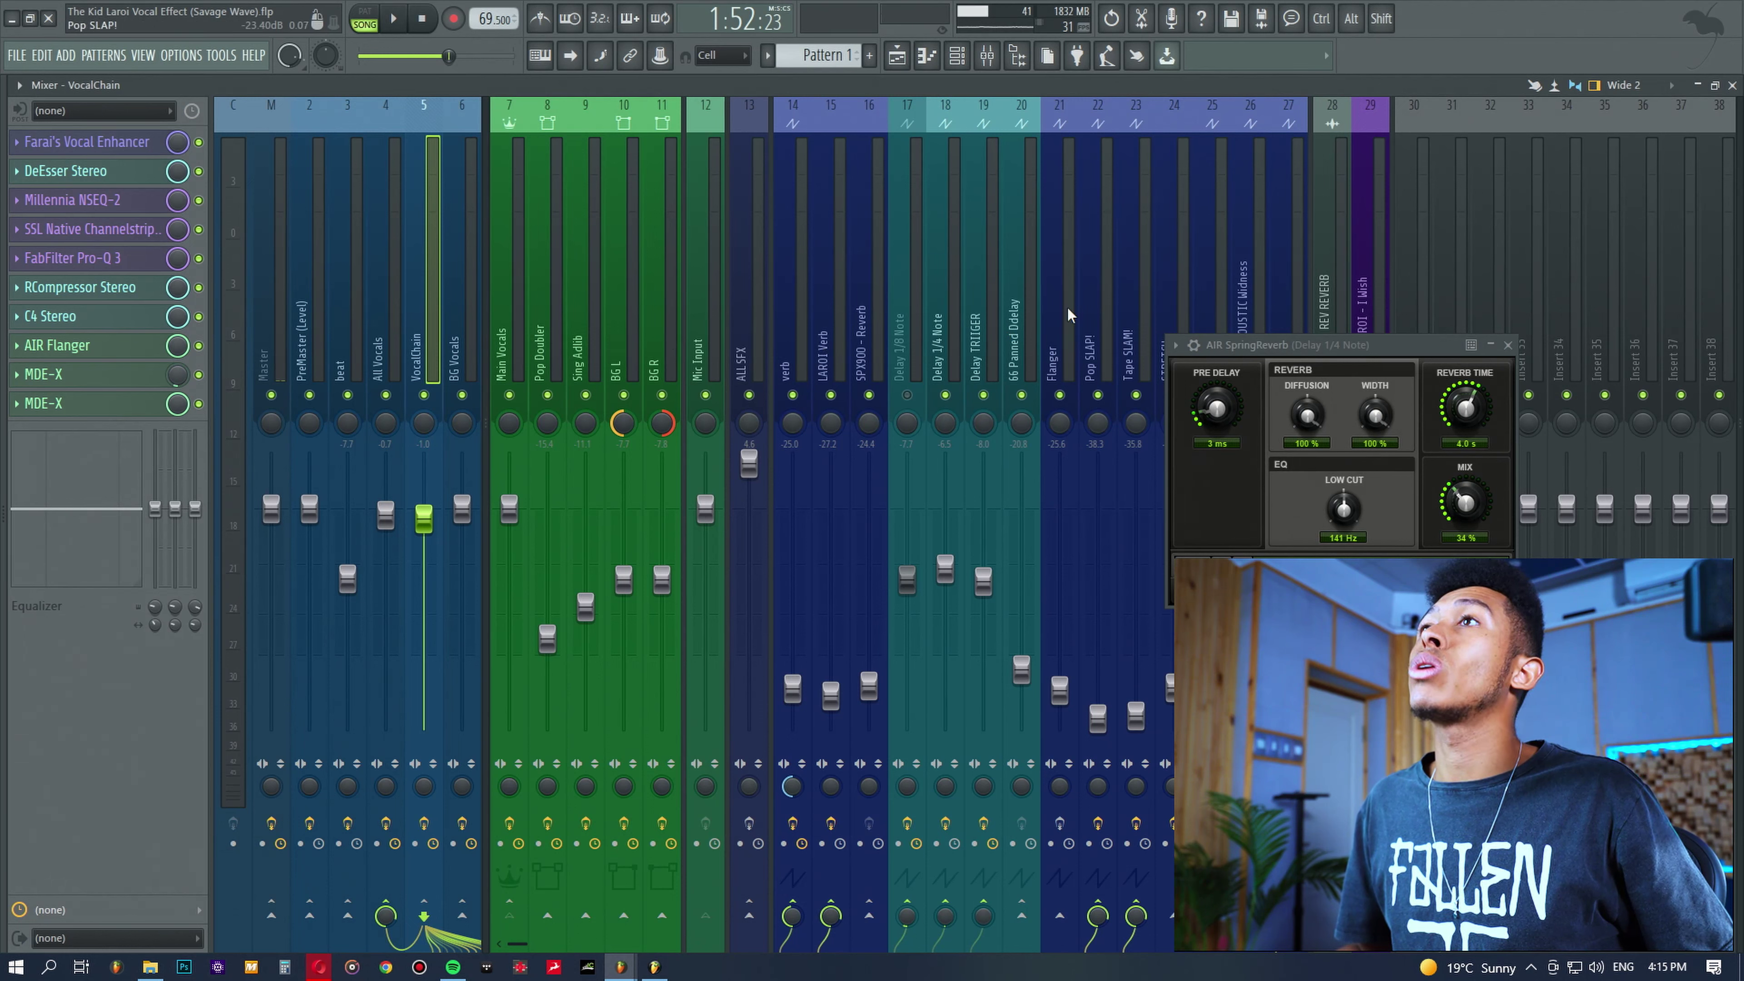
click(971, 315)
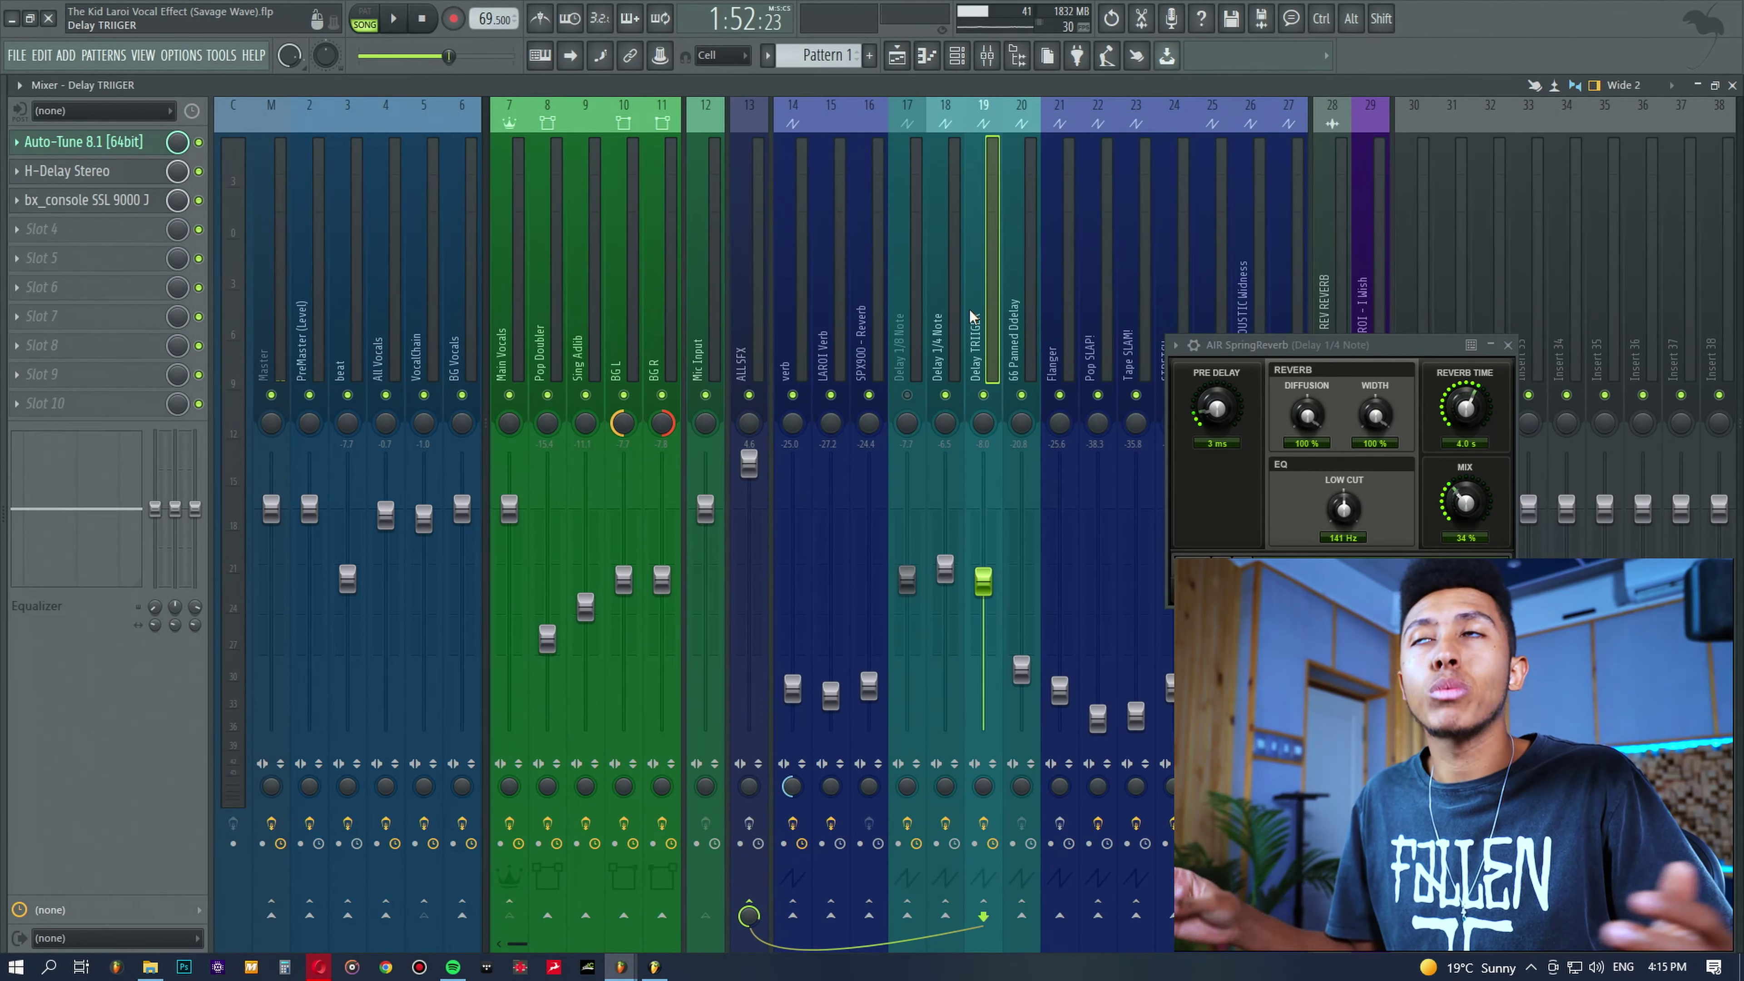
click(1508, 345)
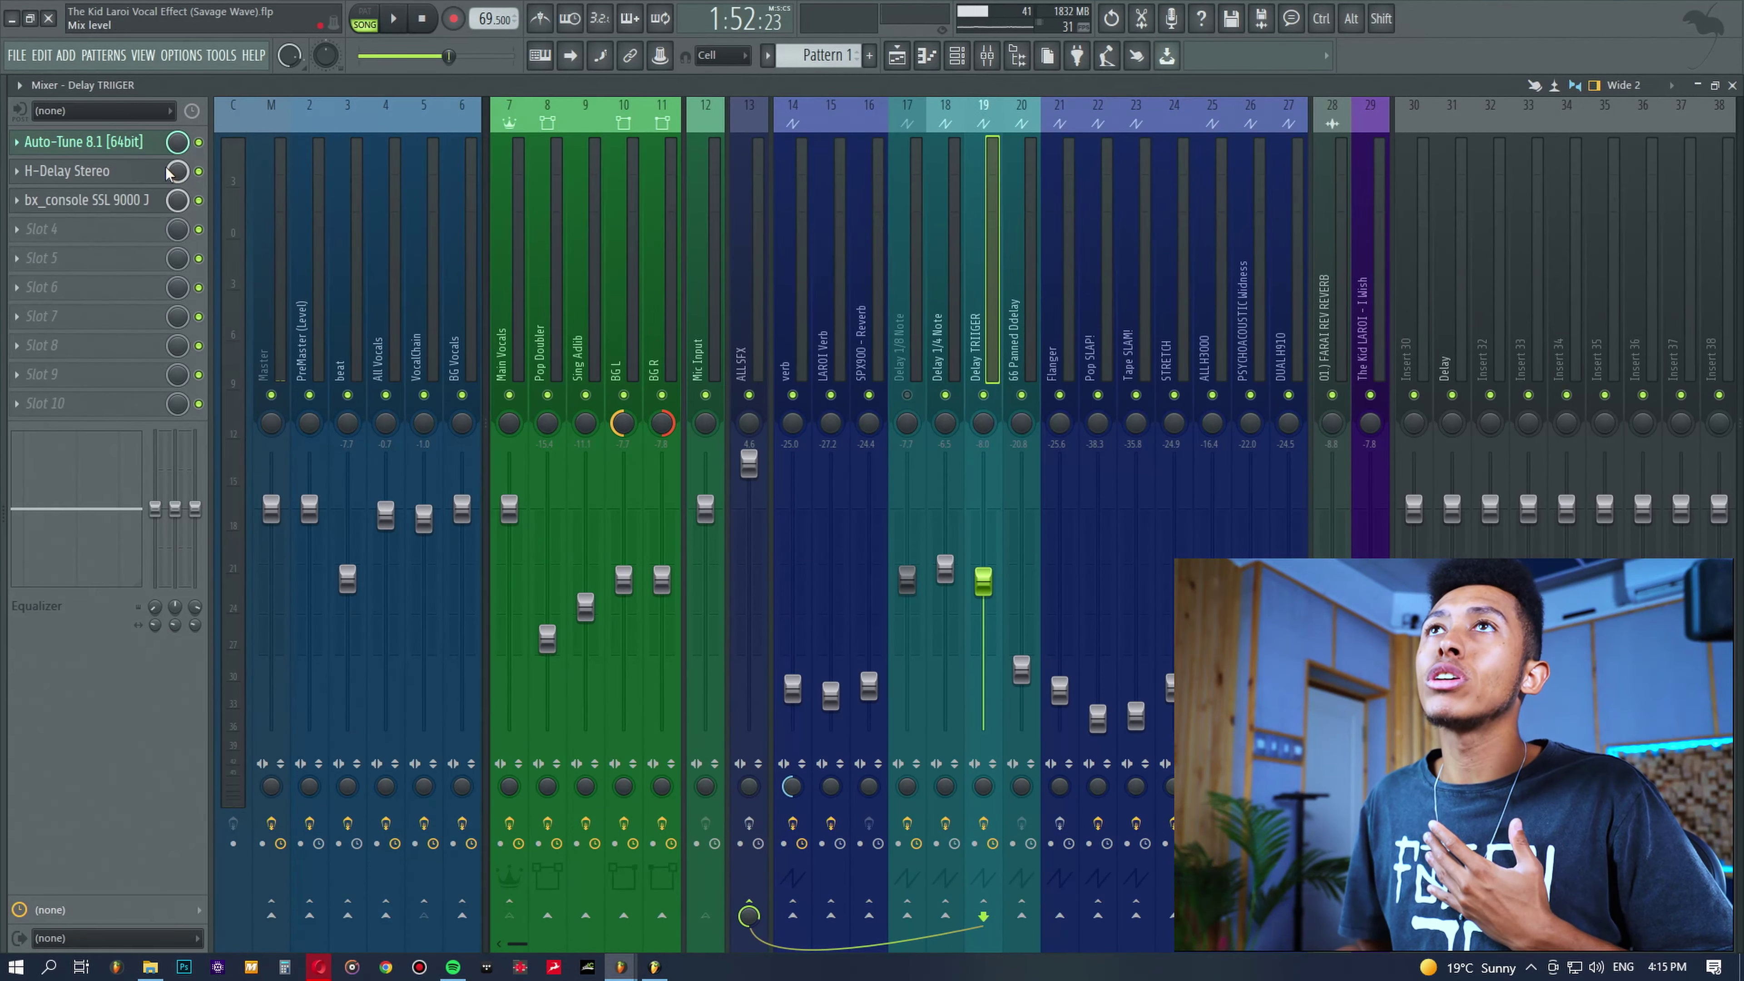
View Auto-Tune 8.1 on the Delay TRIIGER track and unmute the Delay 1/8 Note track.
click(82, 142)
click(83, 142)
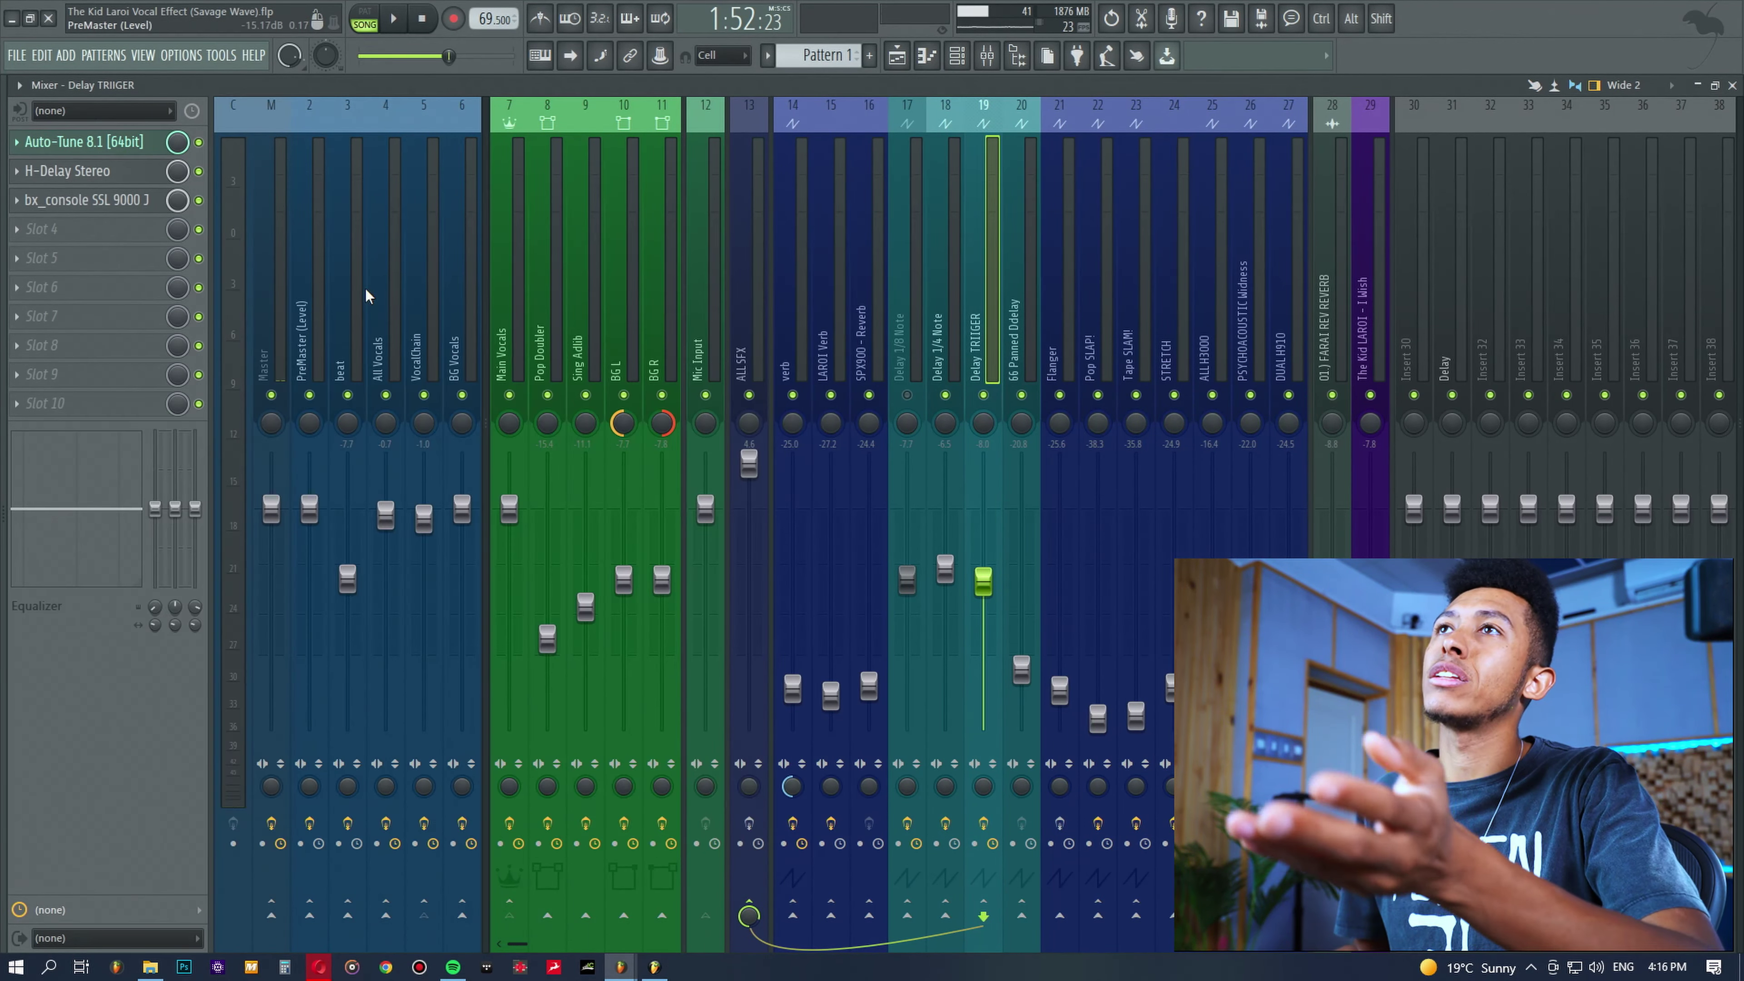
click(907, 395)
Examine the bx_console SSL 9000 J and H-Delay Stereo settings on the Delay TRIIGER track, and close H-Delay.
click(89, 204)
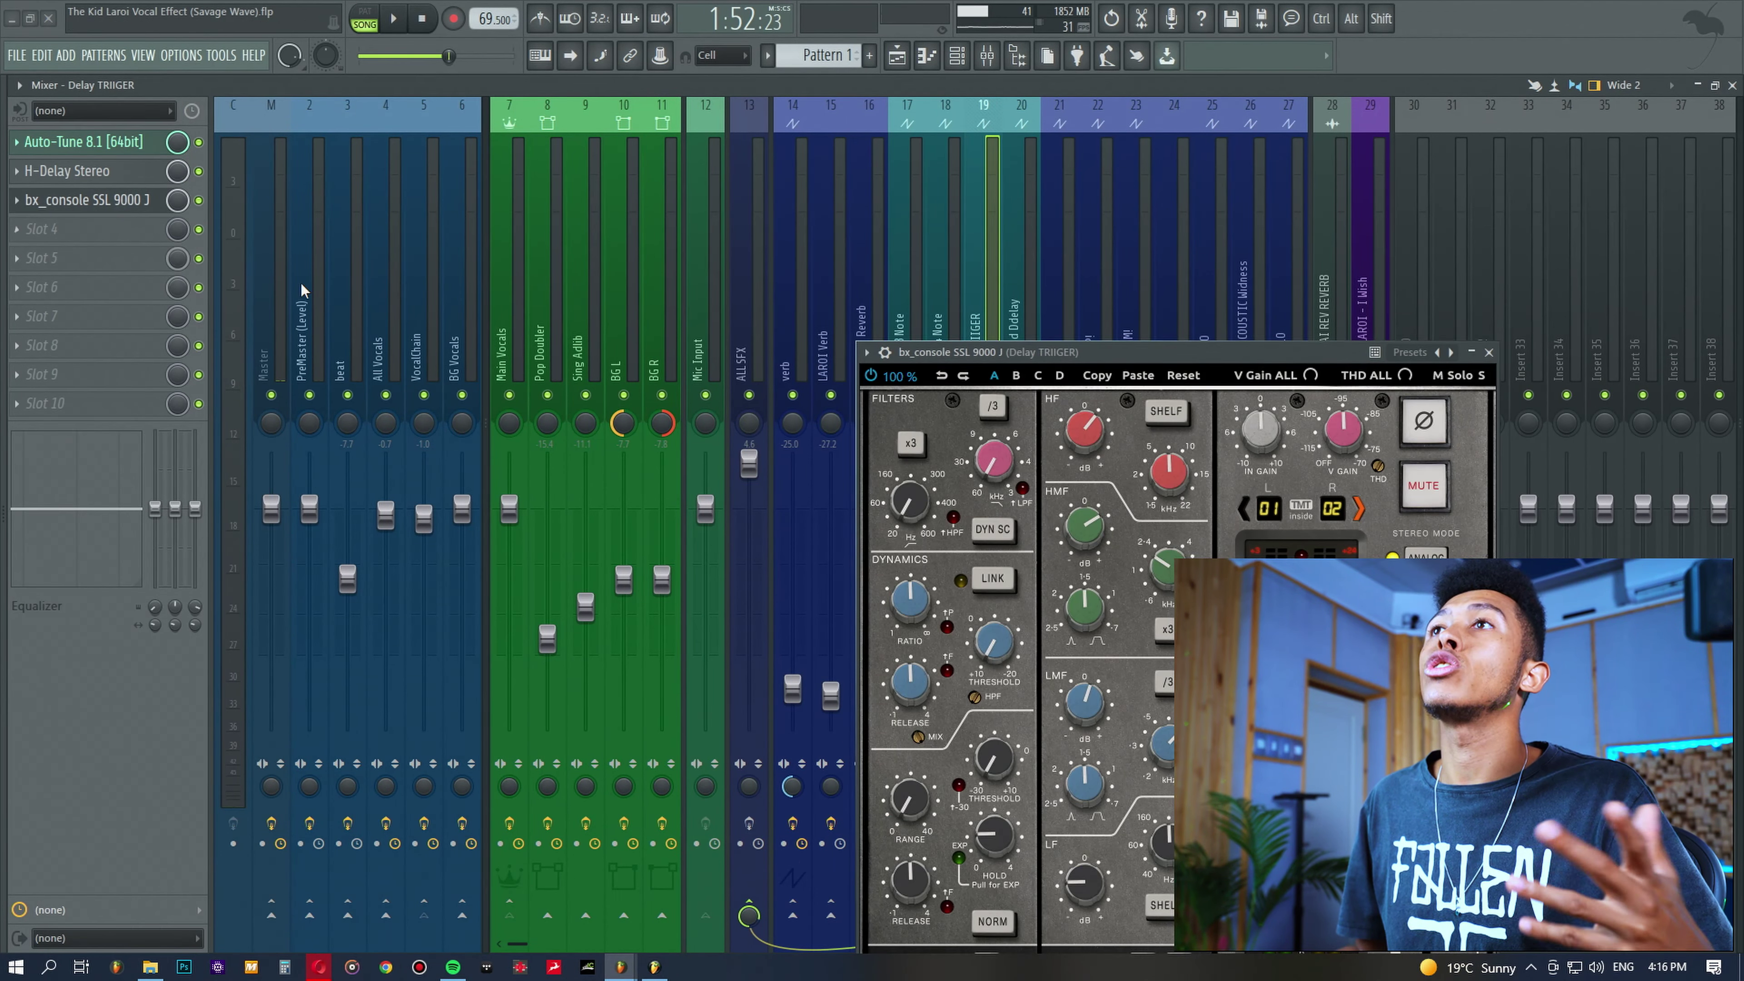
drag(1051, 353, 982, 210)
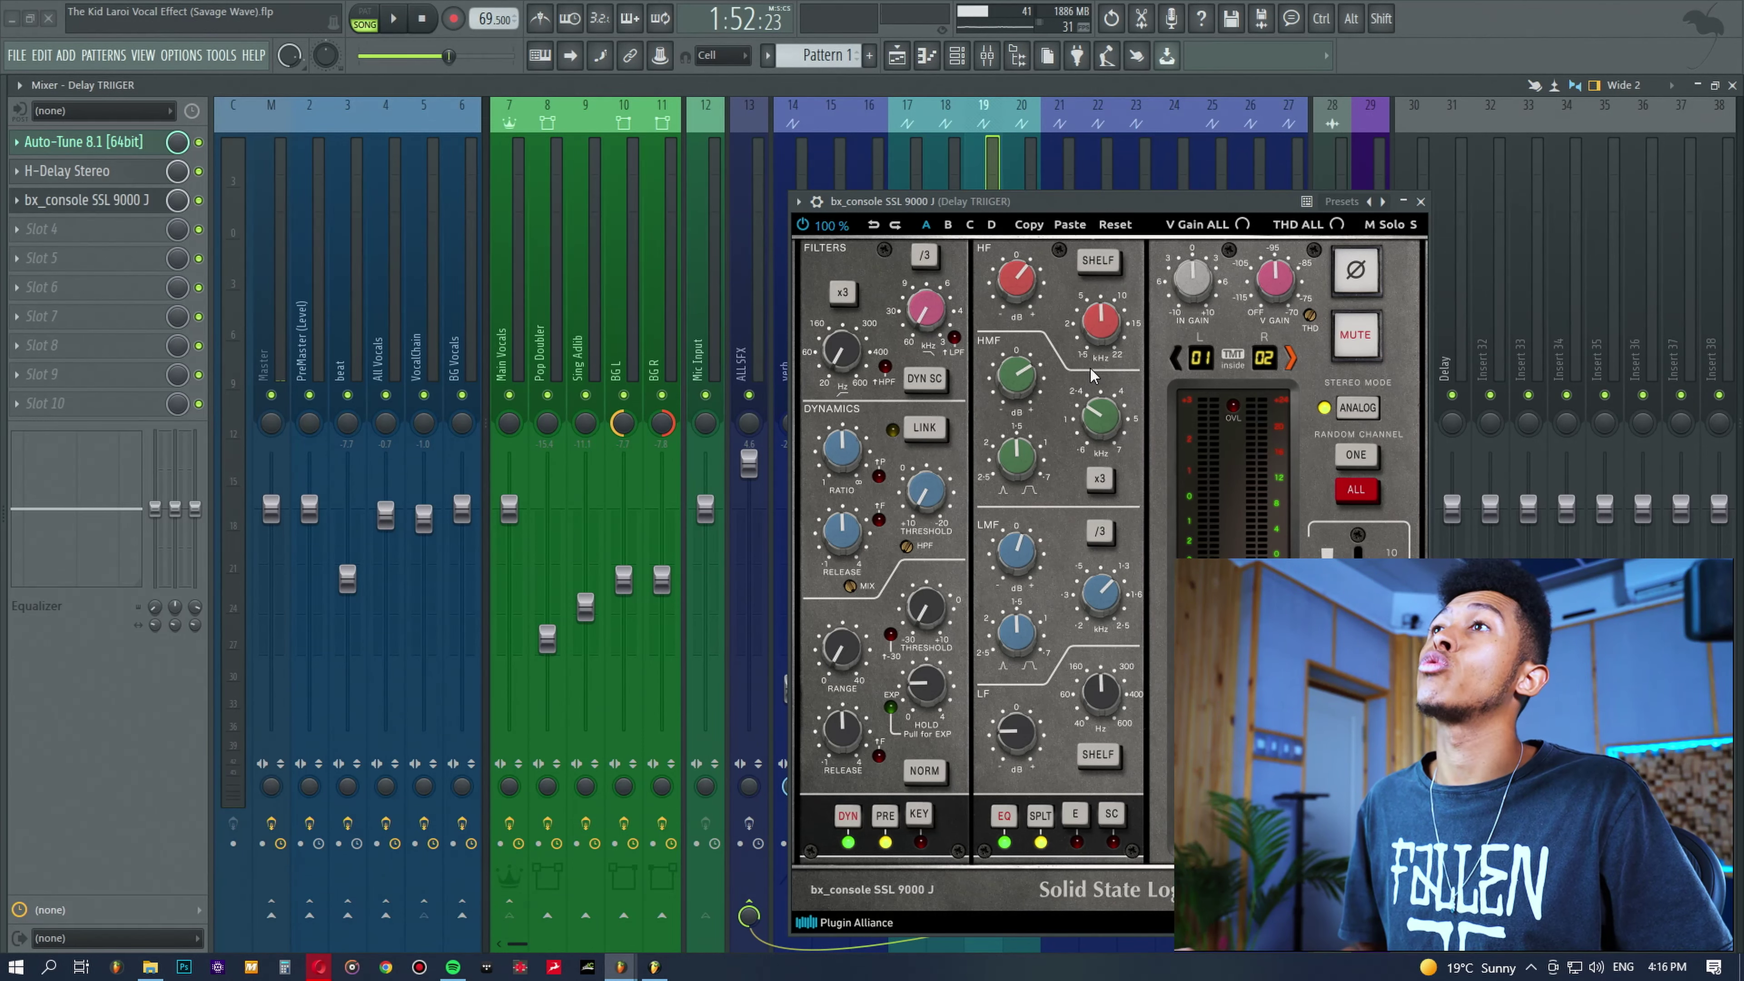
drag(980, 205, 1023, 185)
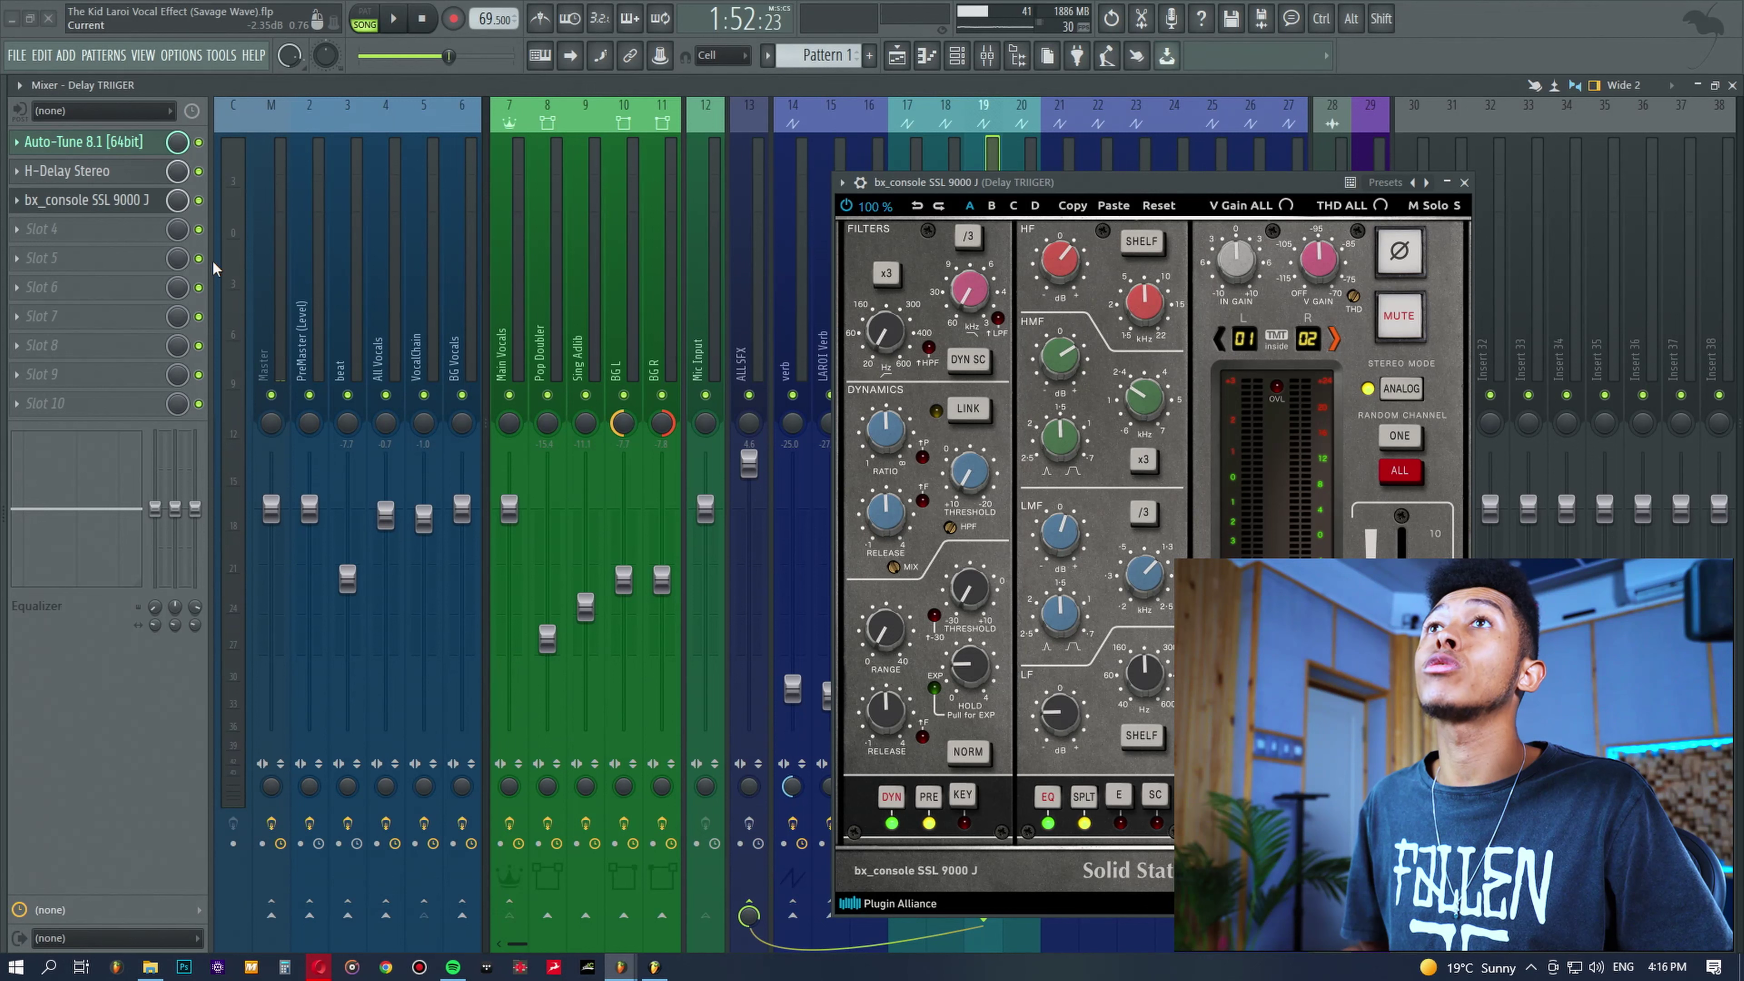
click(69, 171)
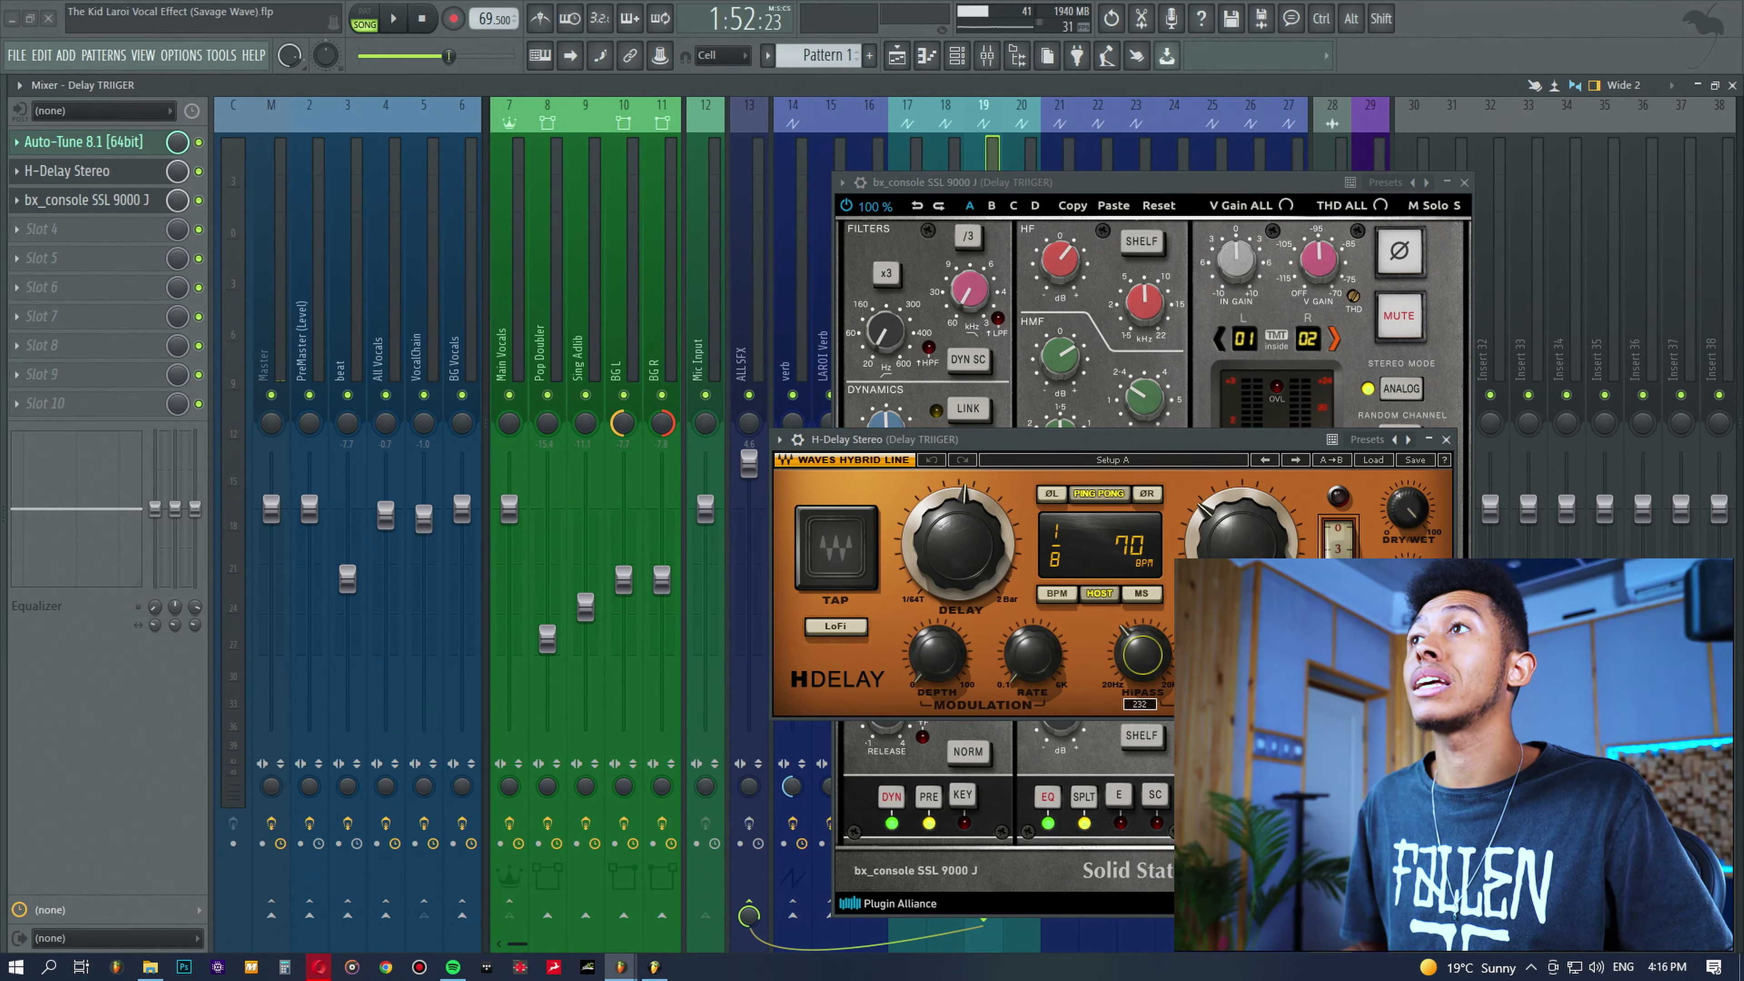
click(1446, 439)
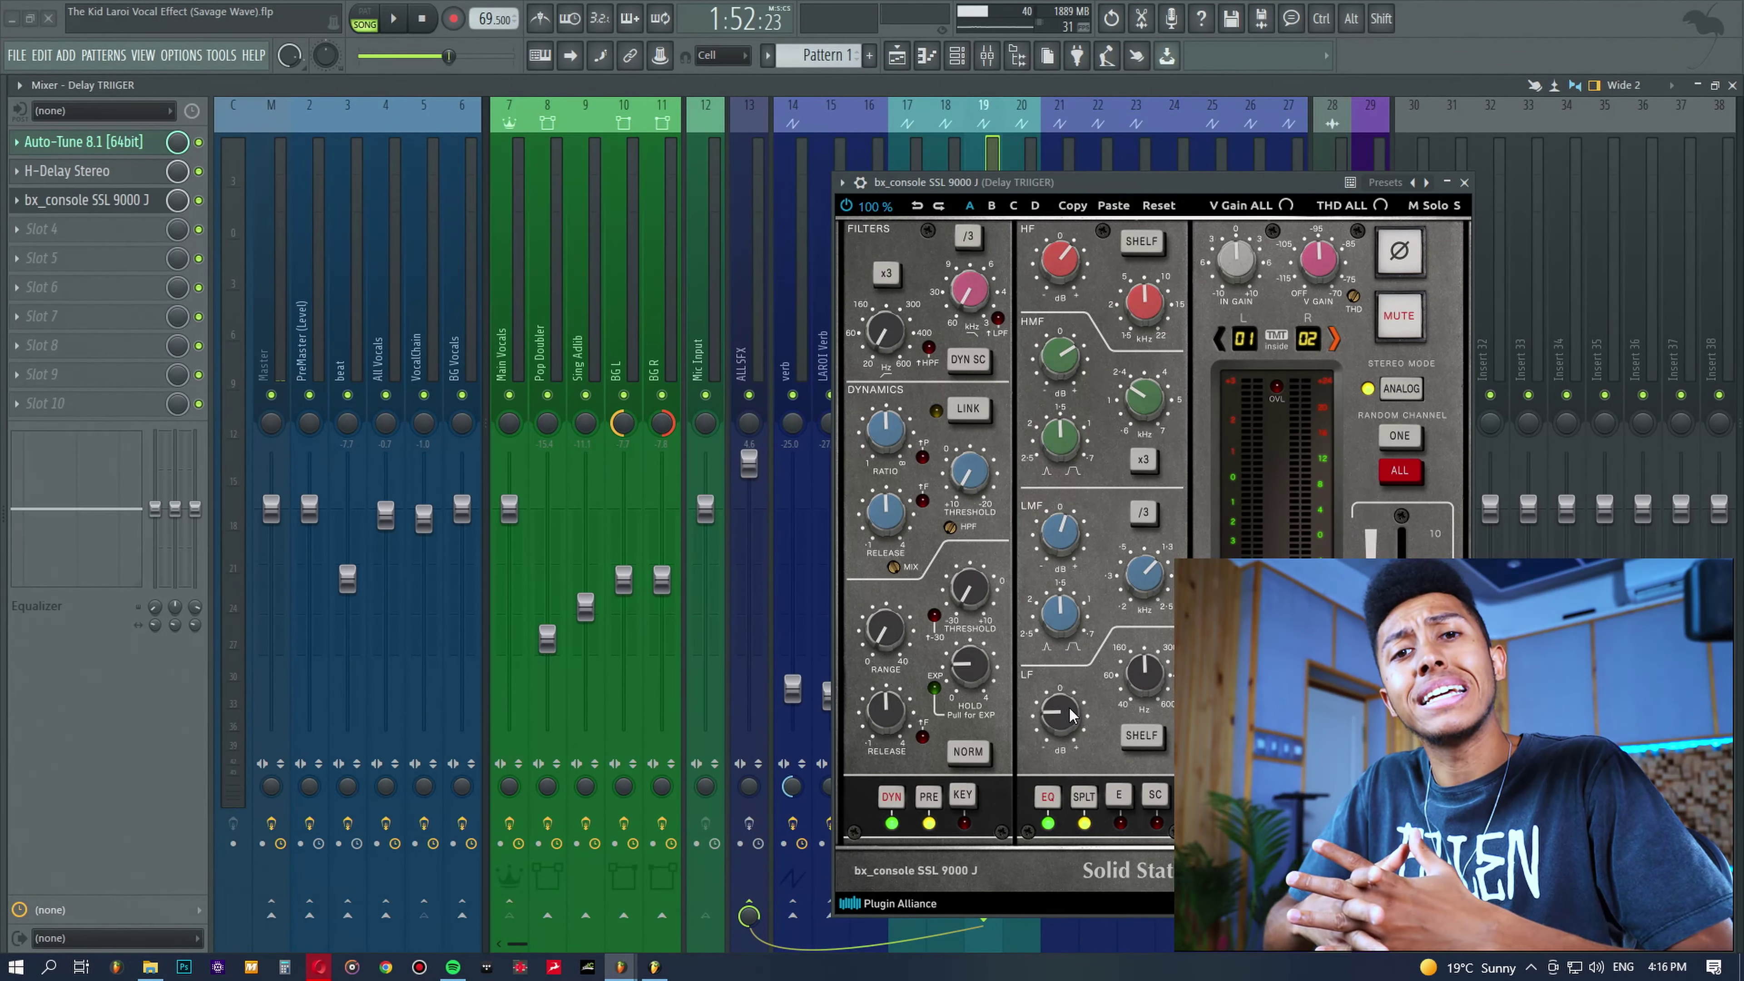
View the Playlist, play briefly from bar 34, and move the bx_console window off the DELAY TRIGGER clips.
click(897, 56)
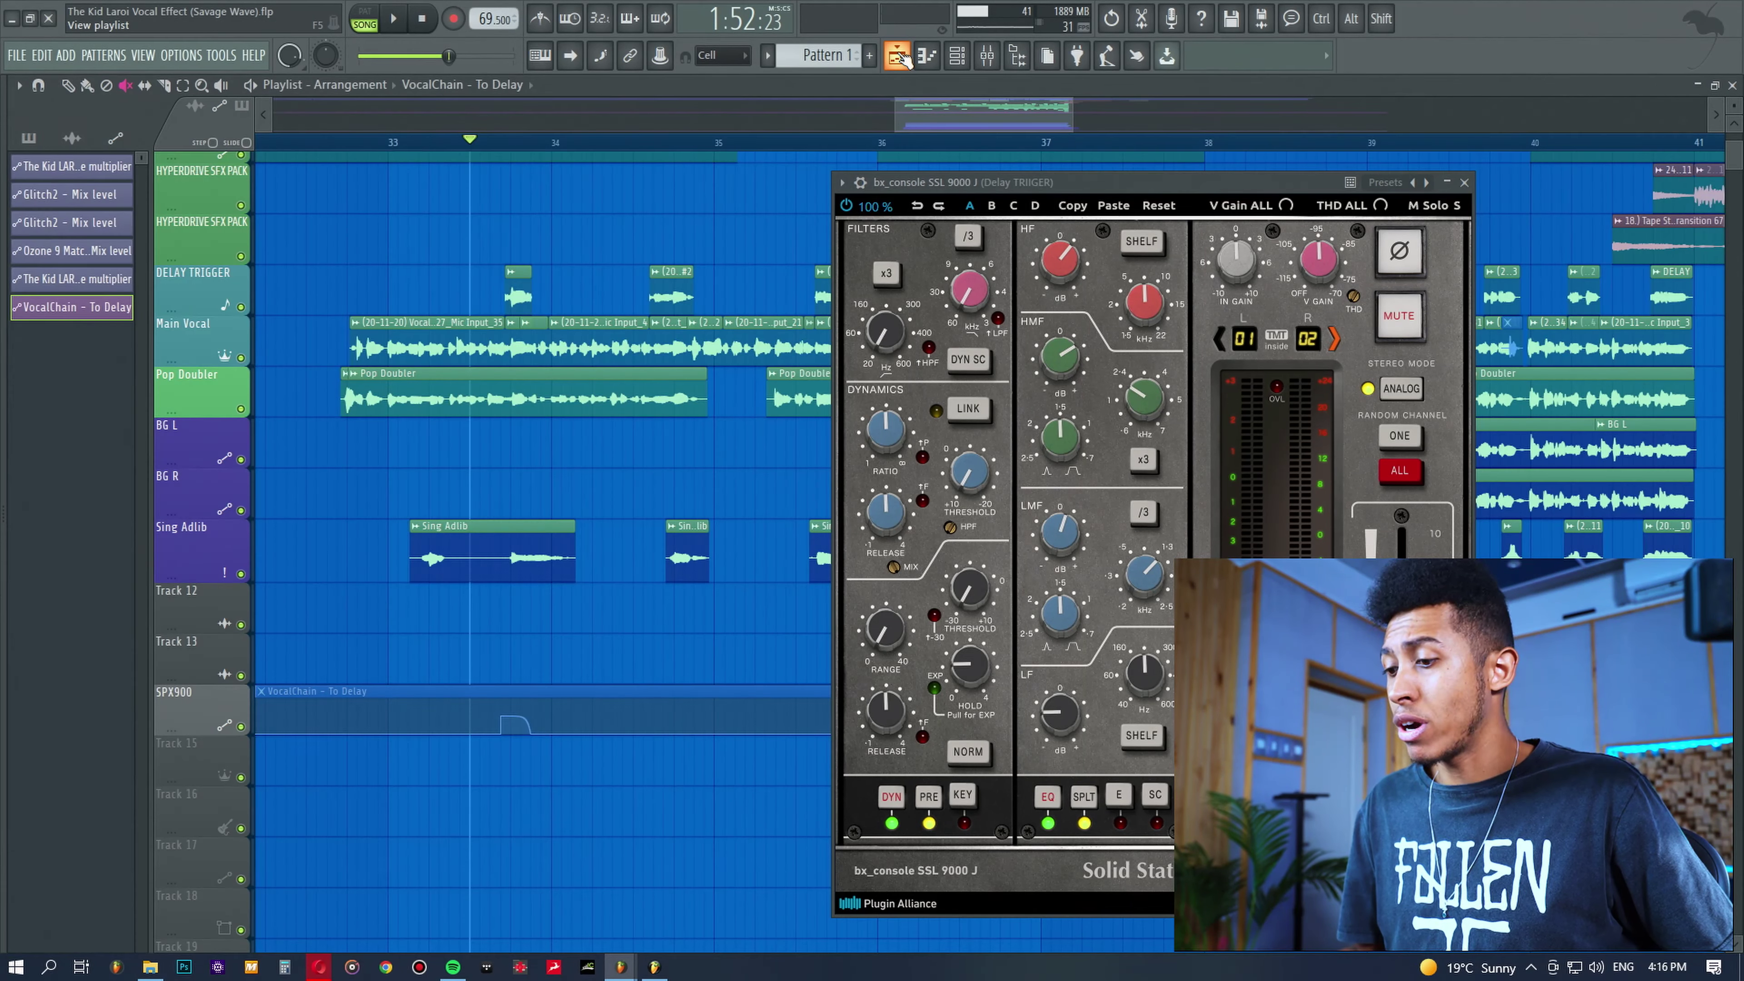
click(653, 141)
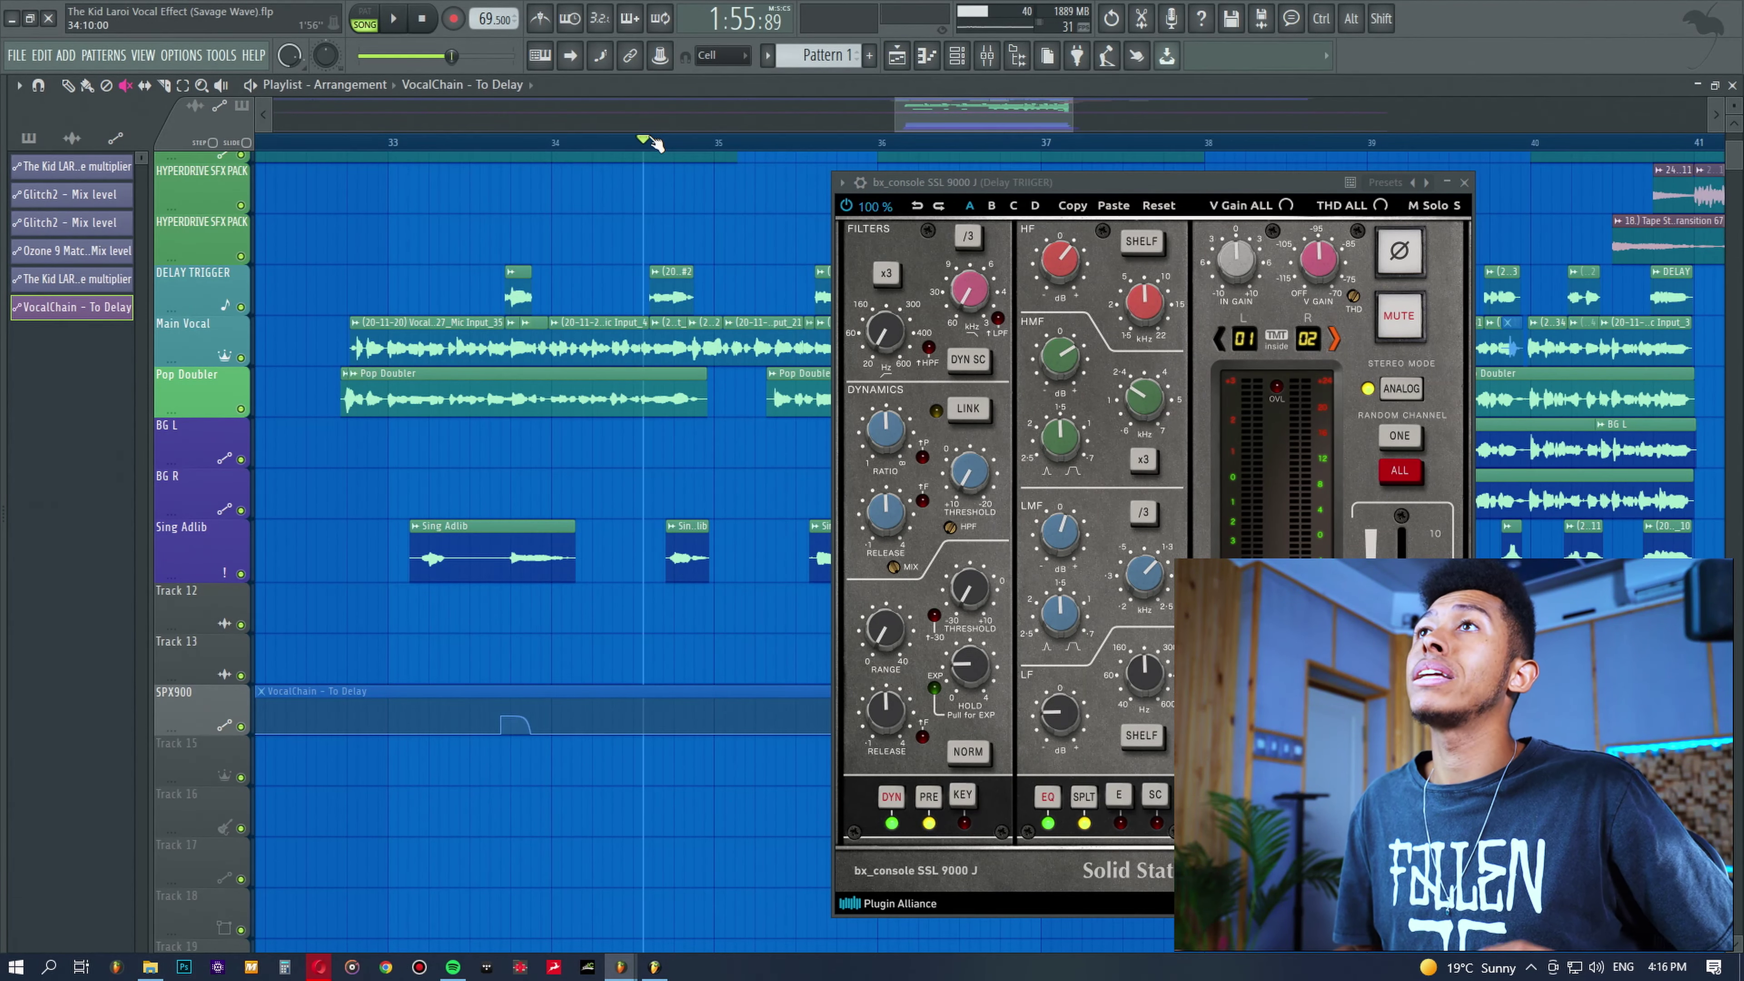
key(space)
key(space)
drag(950, 124, 983, 120)
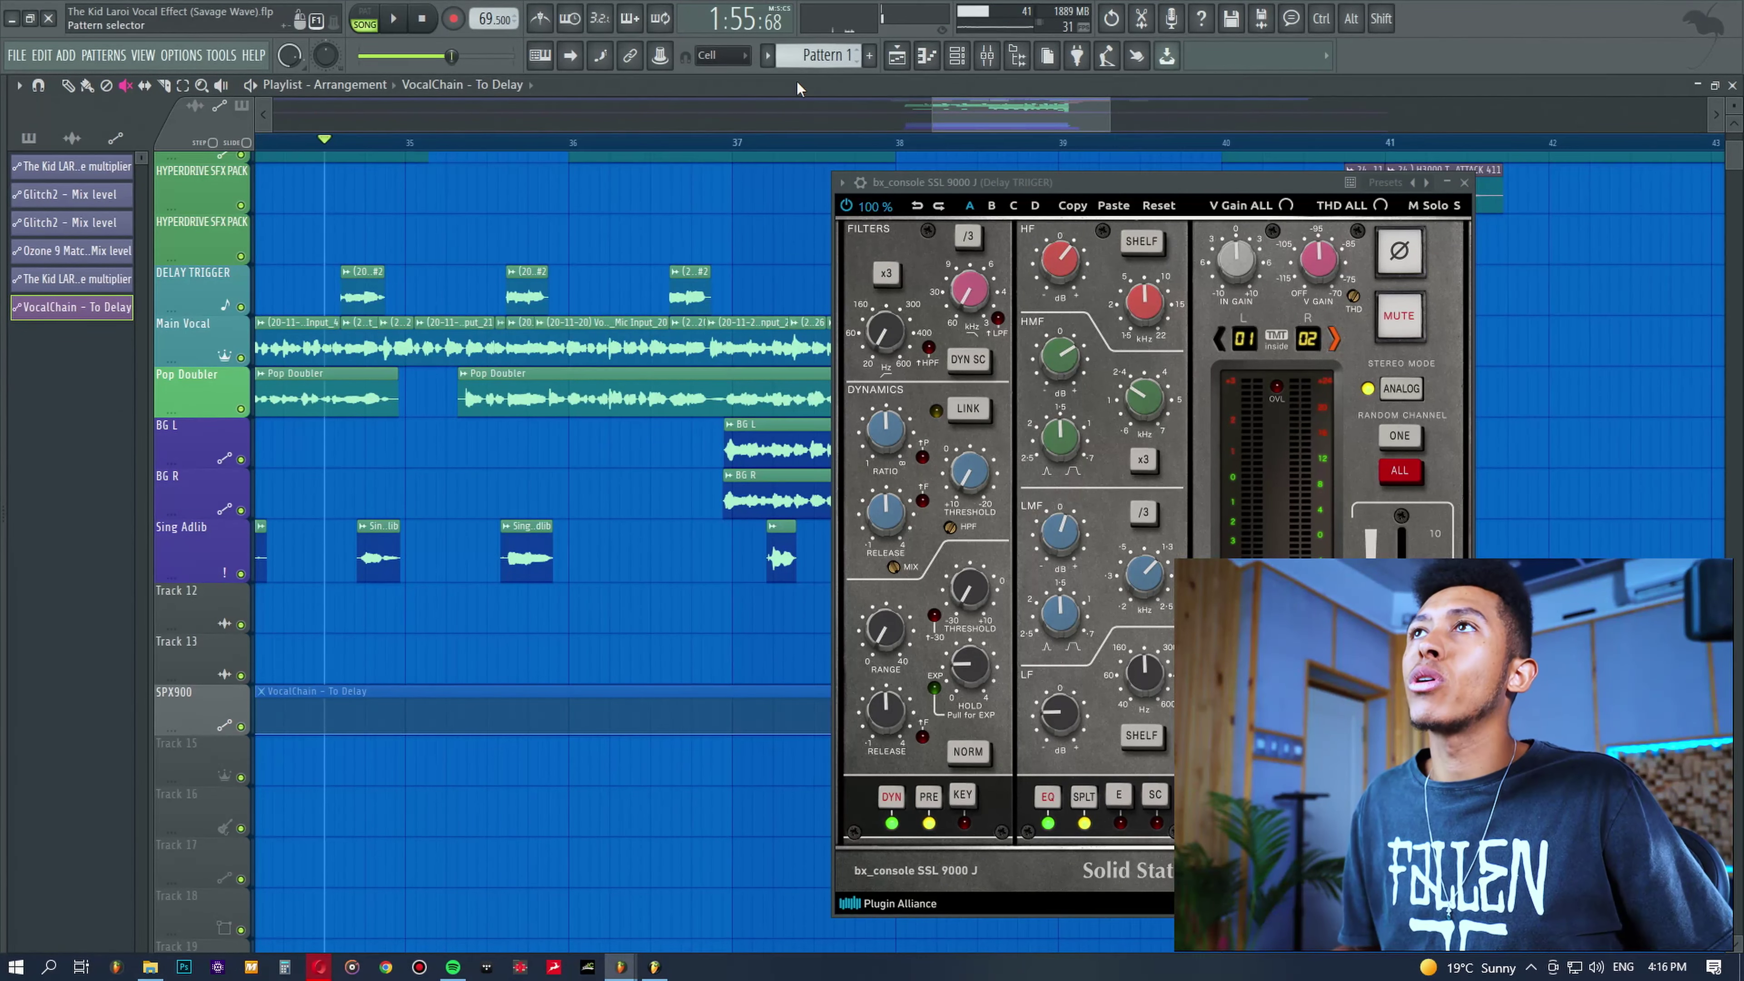
drag(1083, 179, 1297, 202)
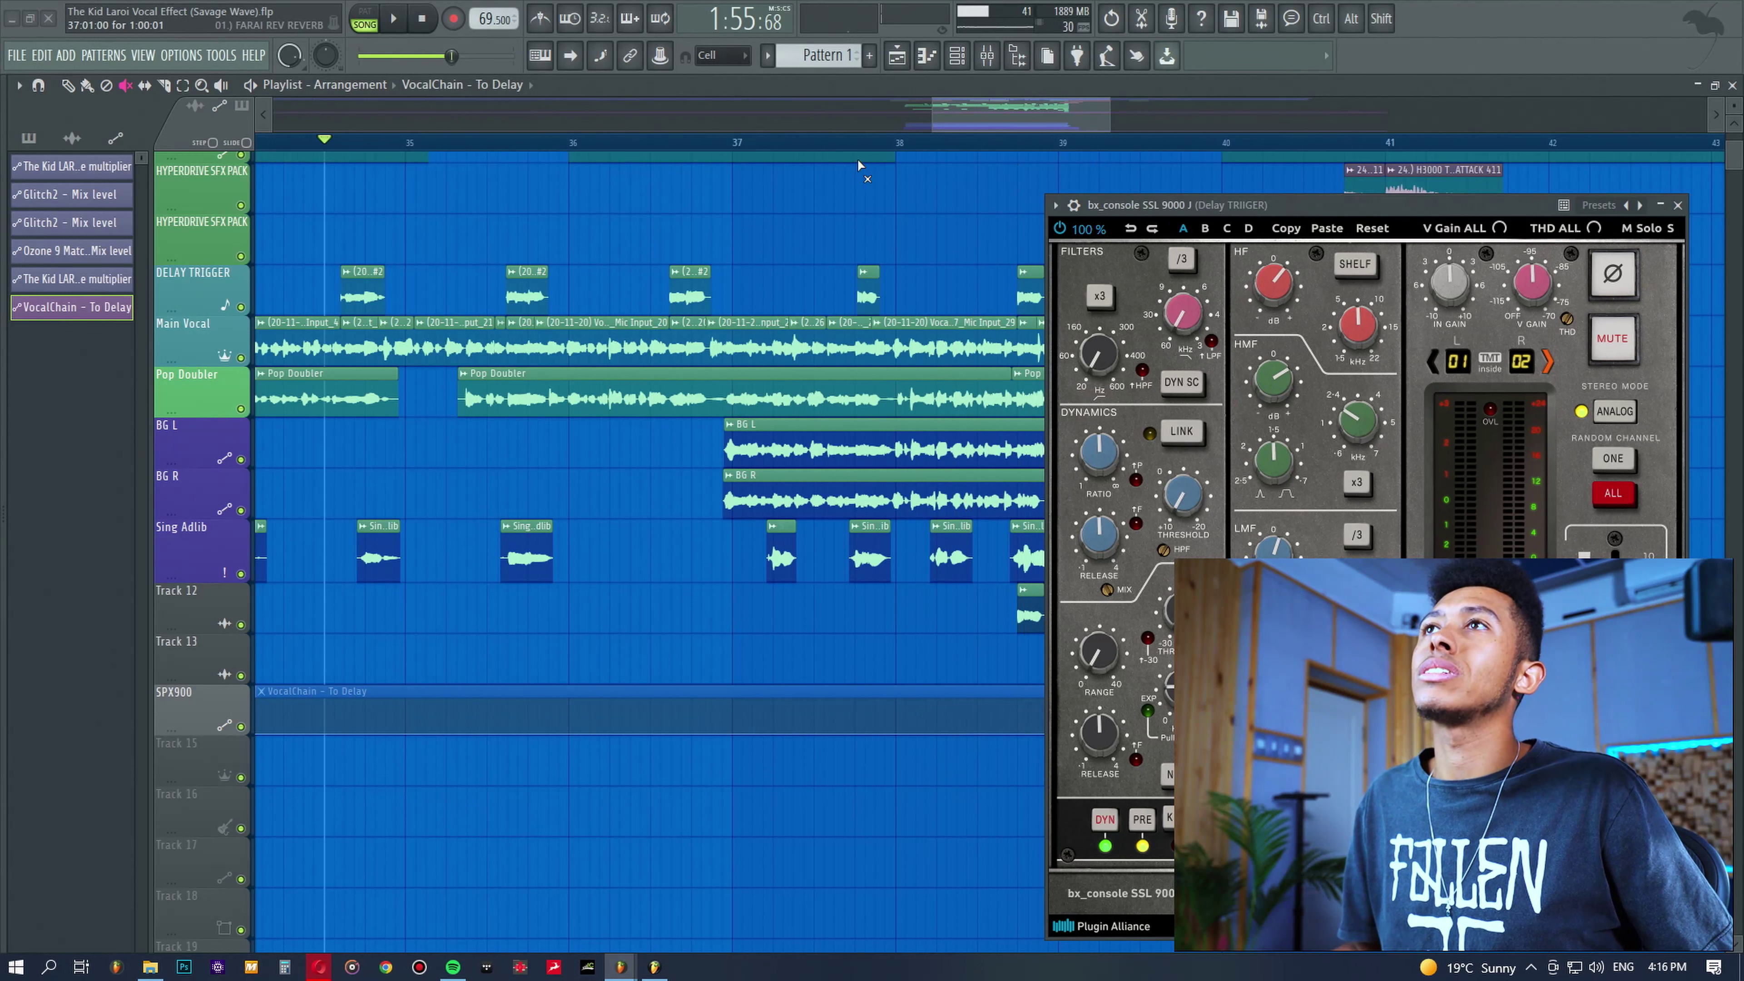
Play the arrangement briefly from midway through bar 36.
click(663, 141)
key(space)
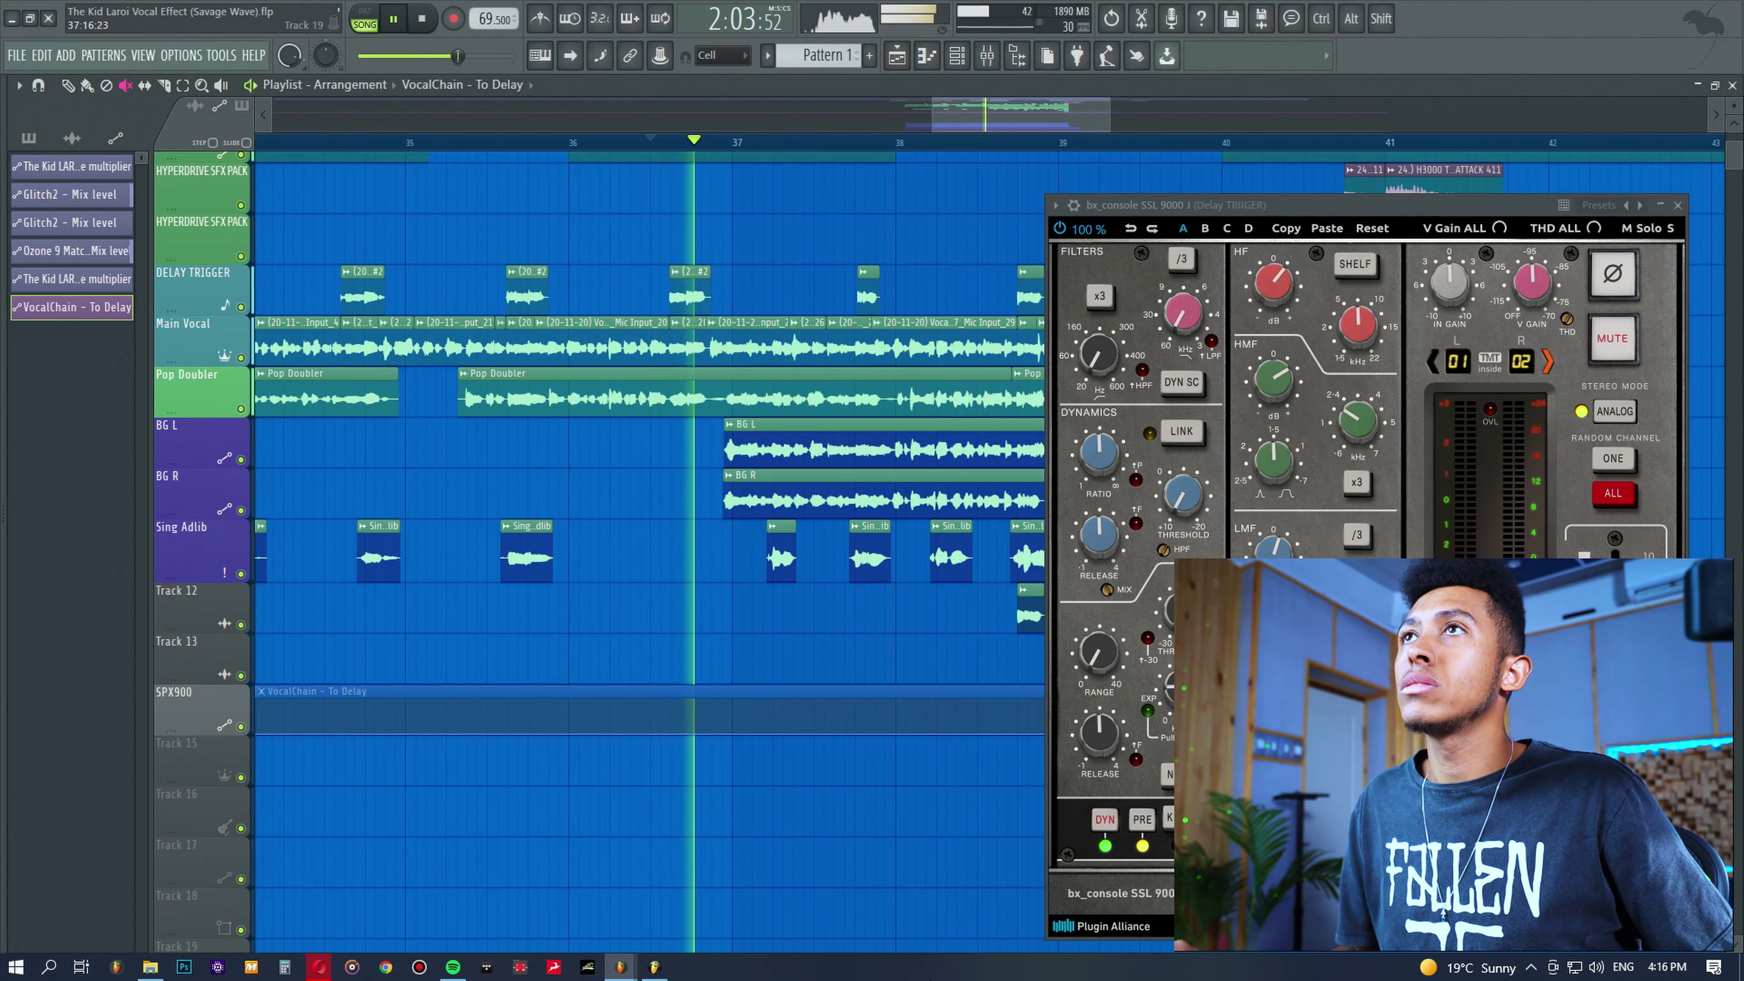
key(space)
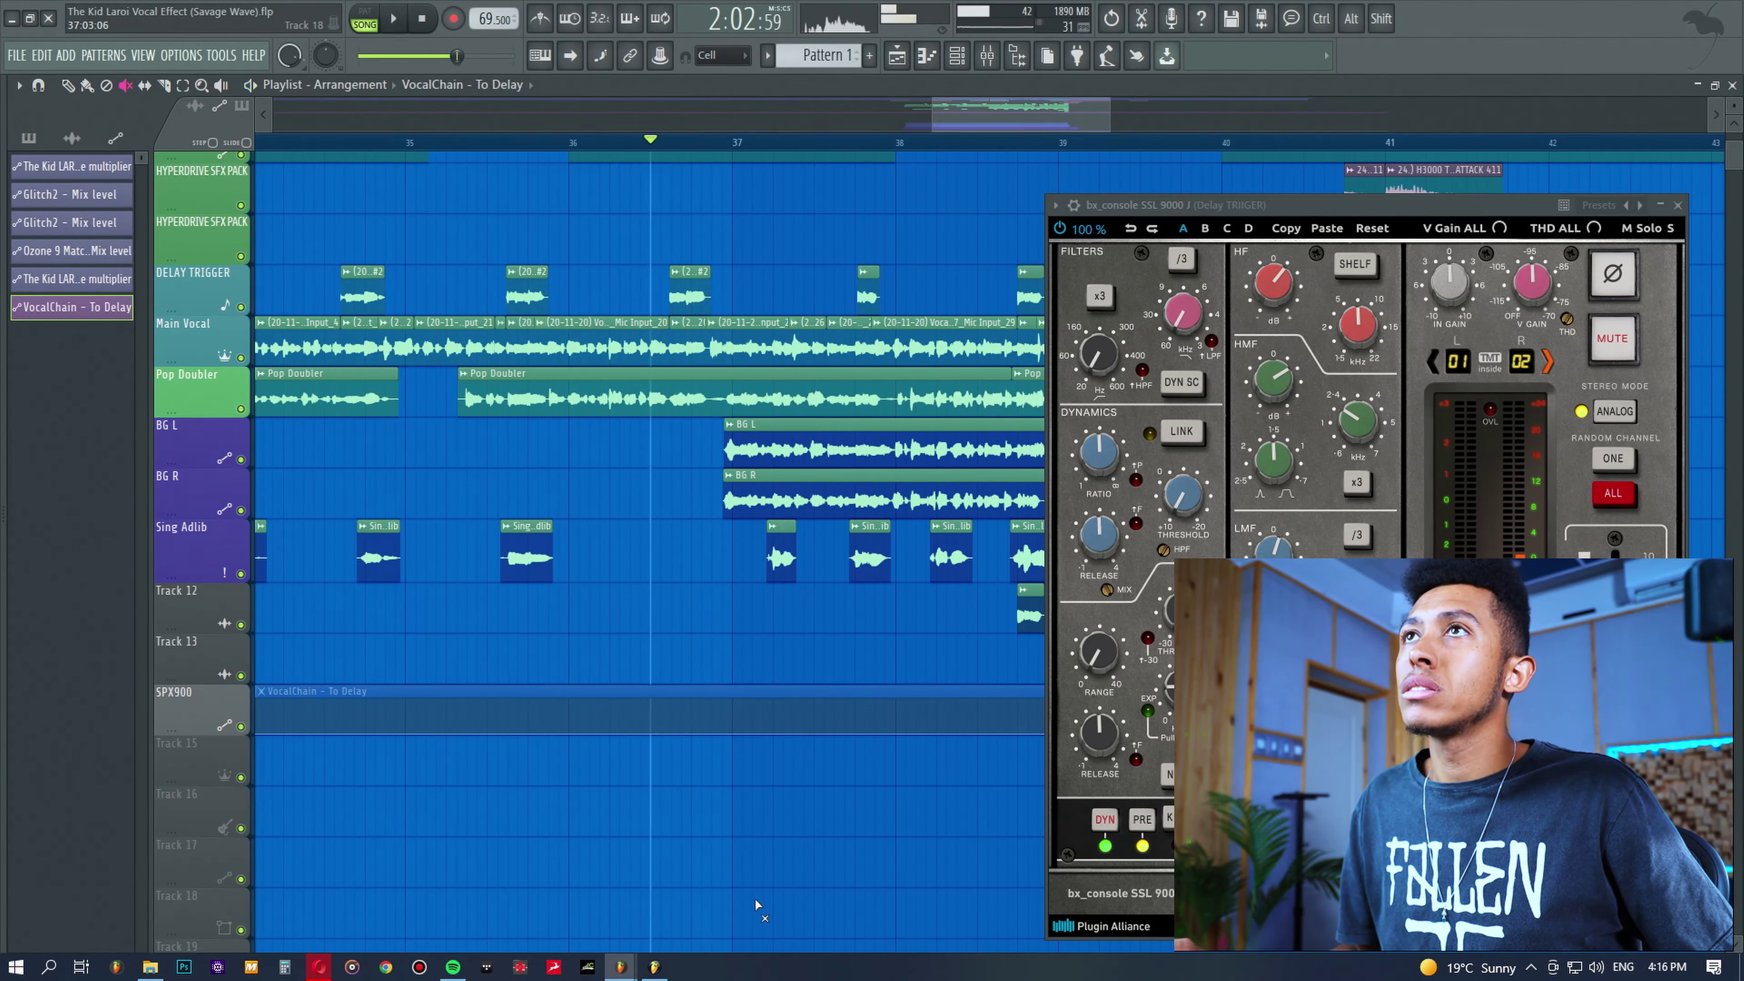
Solo the DELAY TRIGGER playlist track and listen to it with bx_console SSL 9000 J bypassed in the mixer.
right_click(249, 306)
key(space)
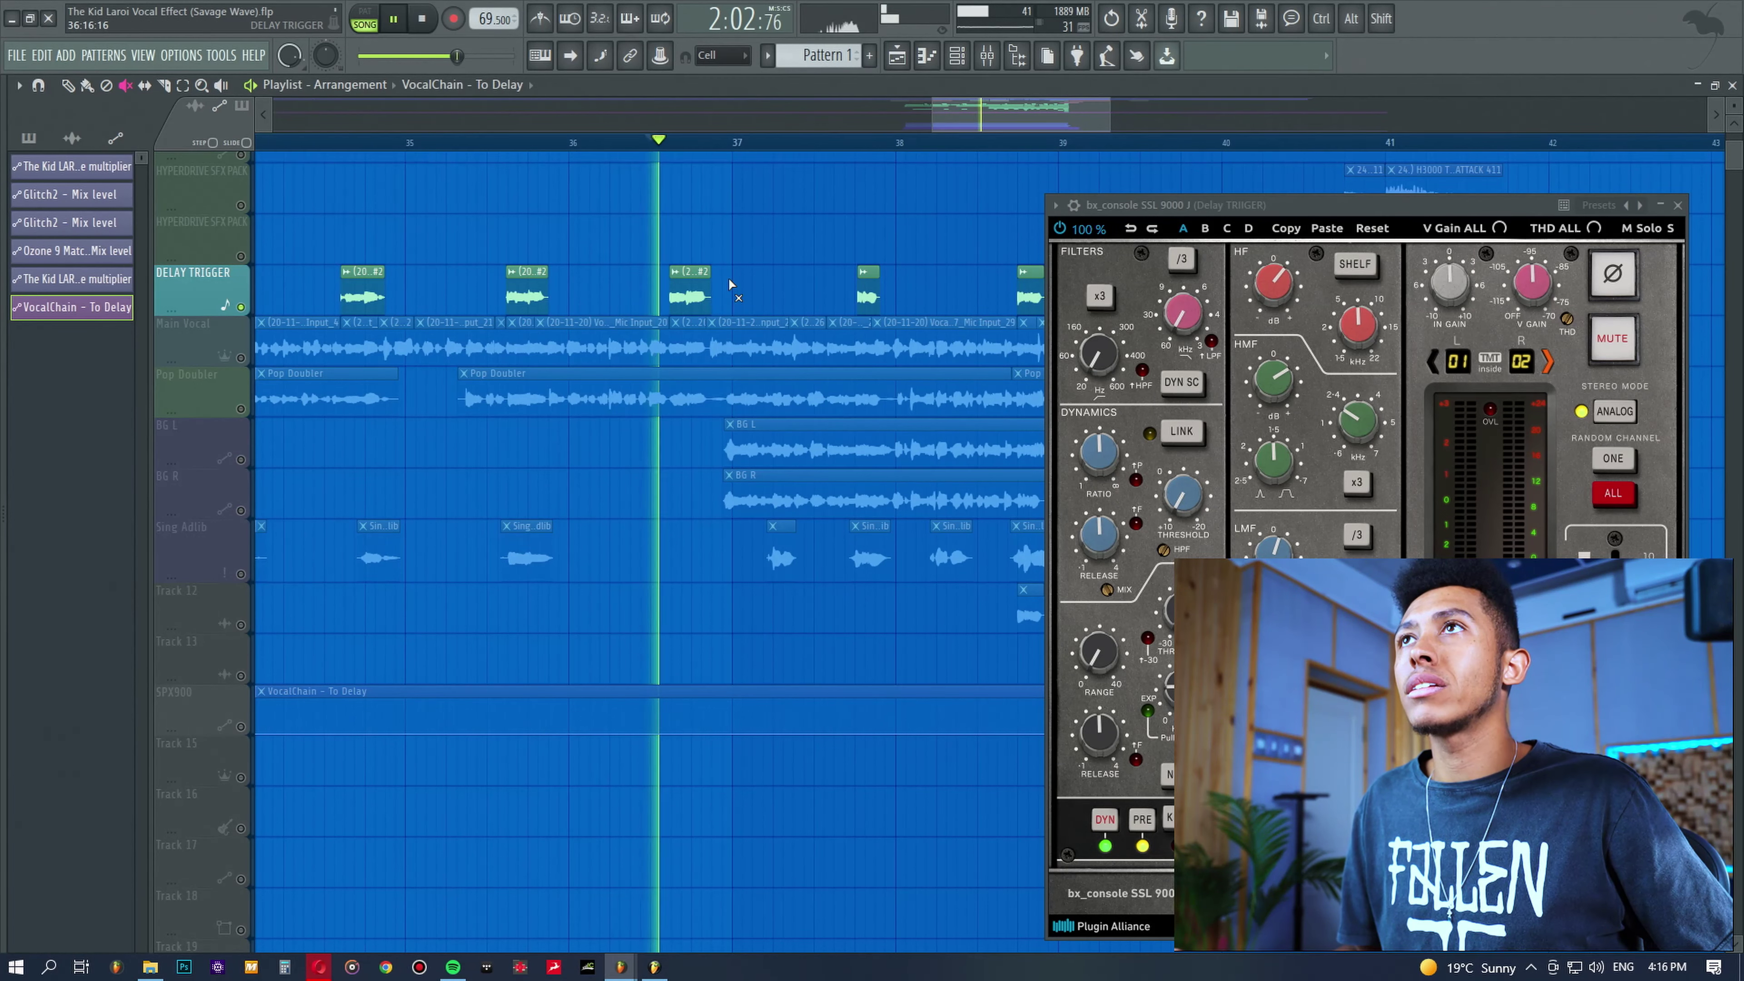
click(1003, 56)
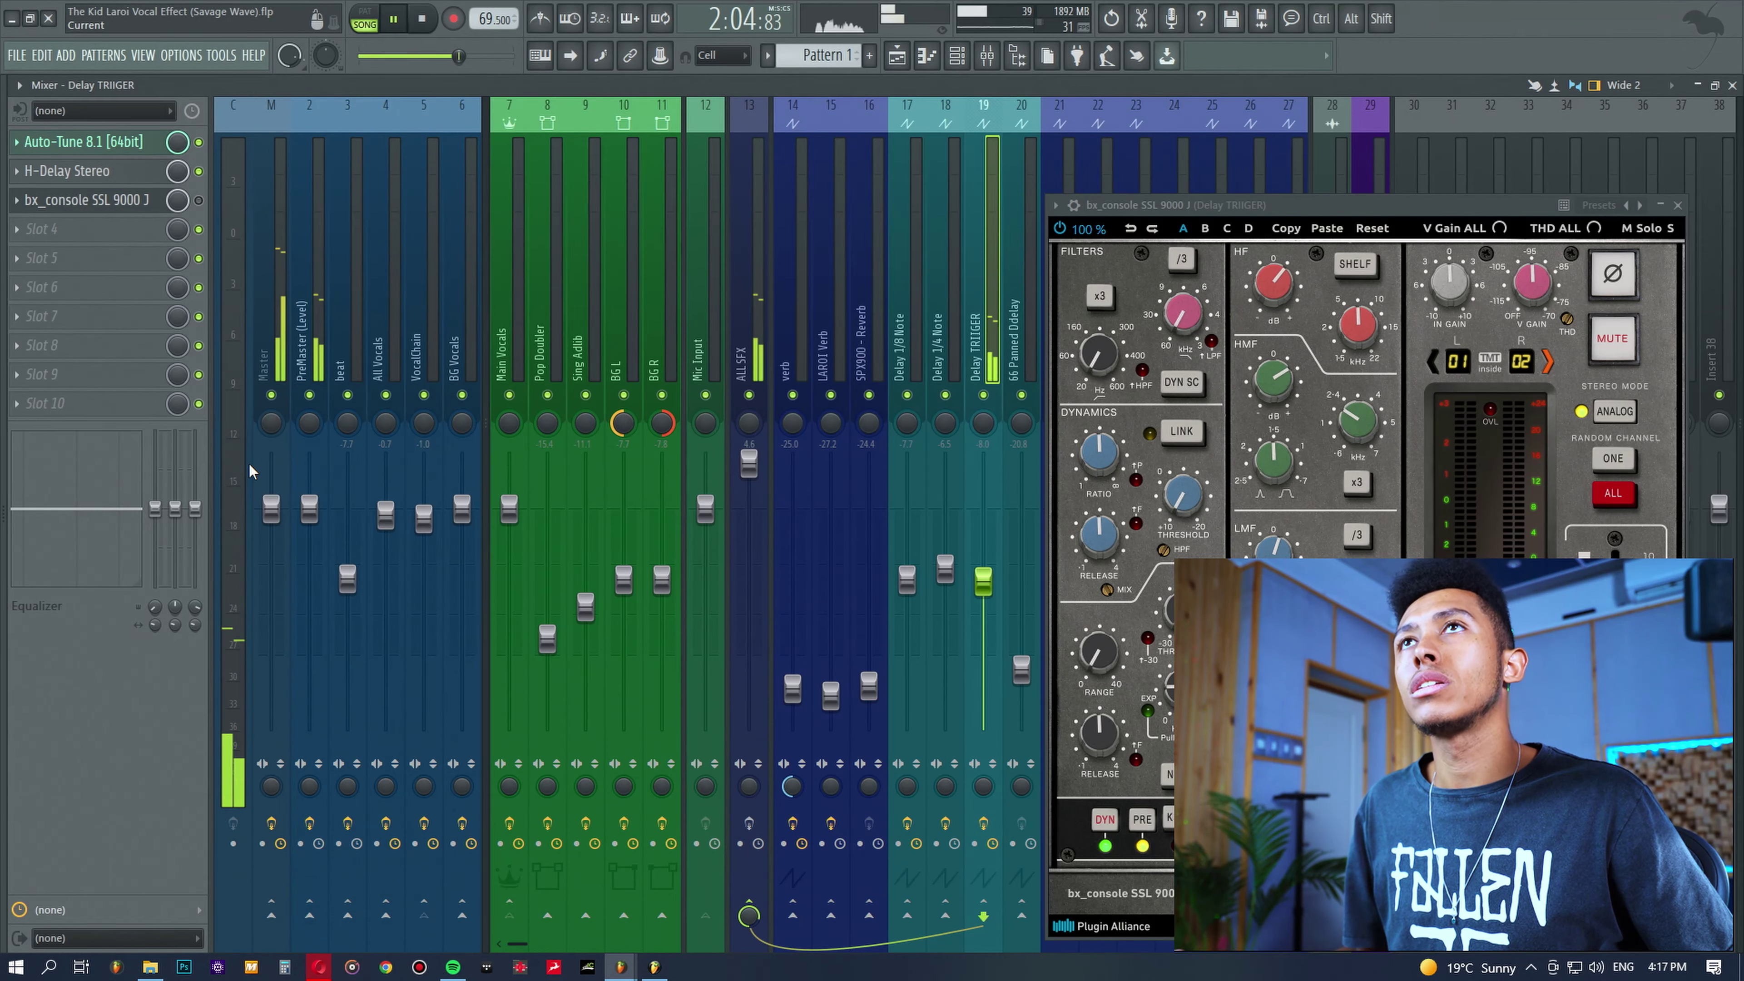
key(space)
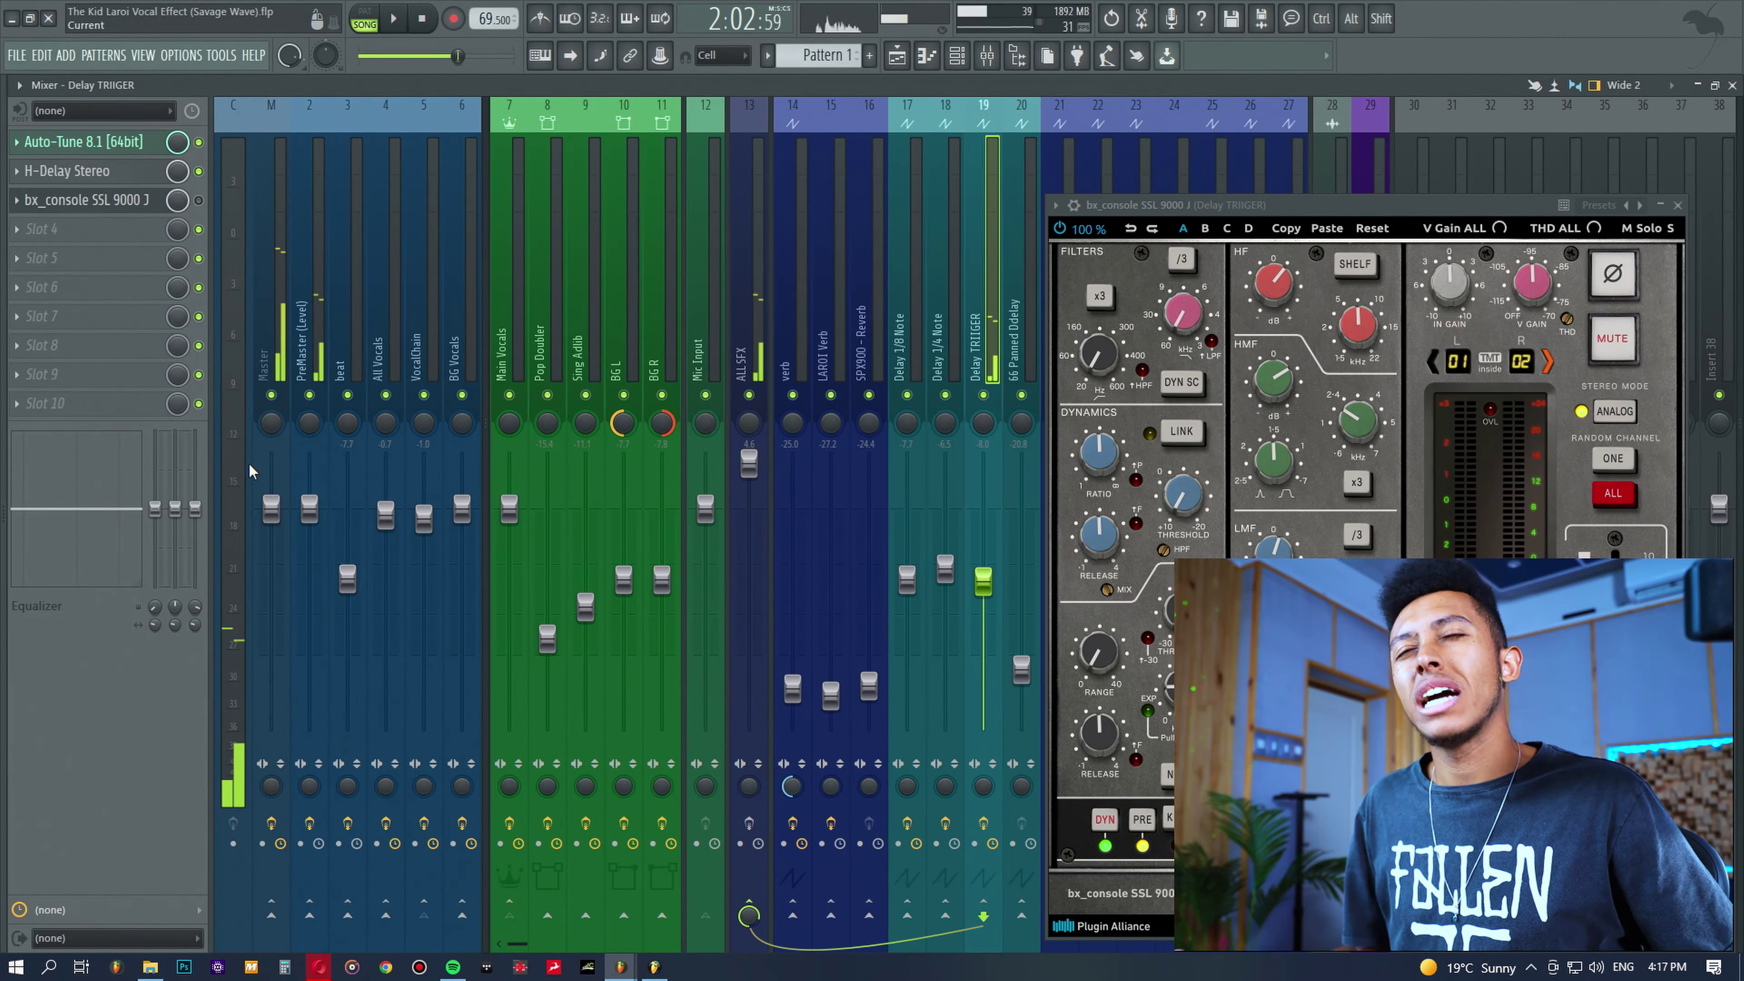
Unsolo the DELAY TRIGGER track and play the full mix with the delay trigger's bx_console SSL 9000 J still bypassed.
click(899, 55)
right_click(242, 308)
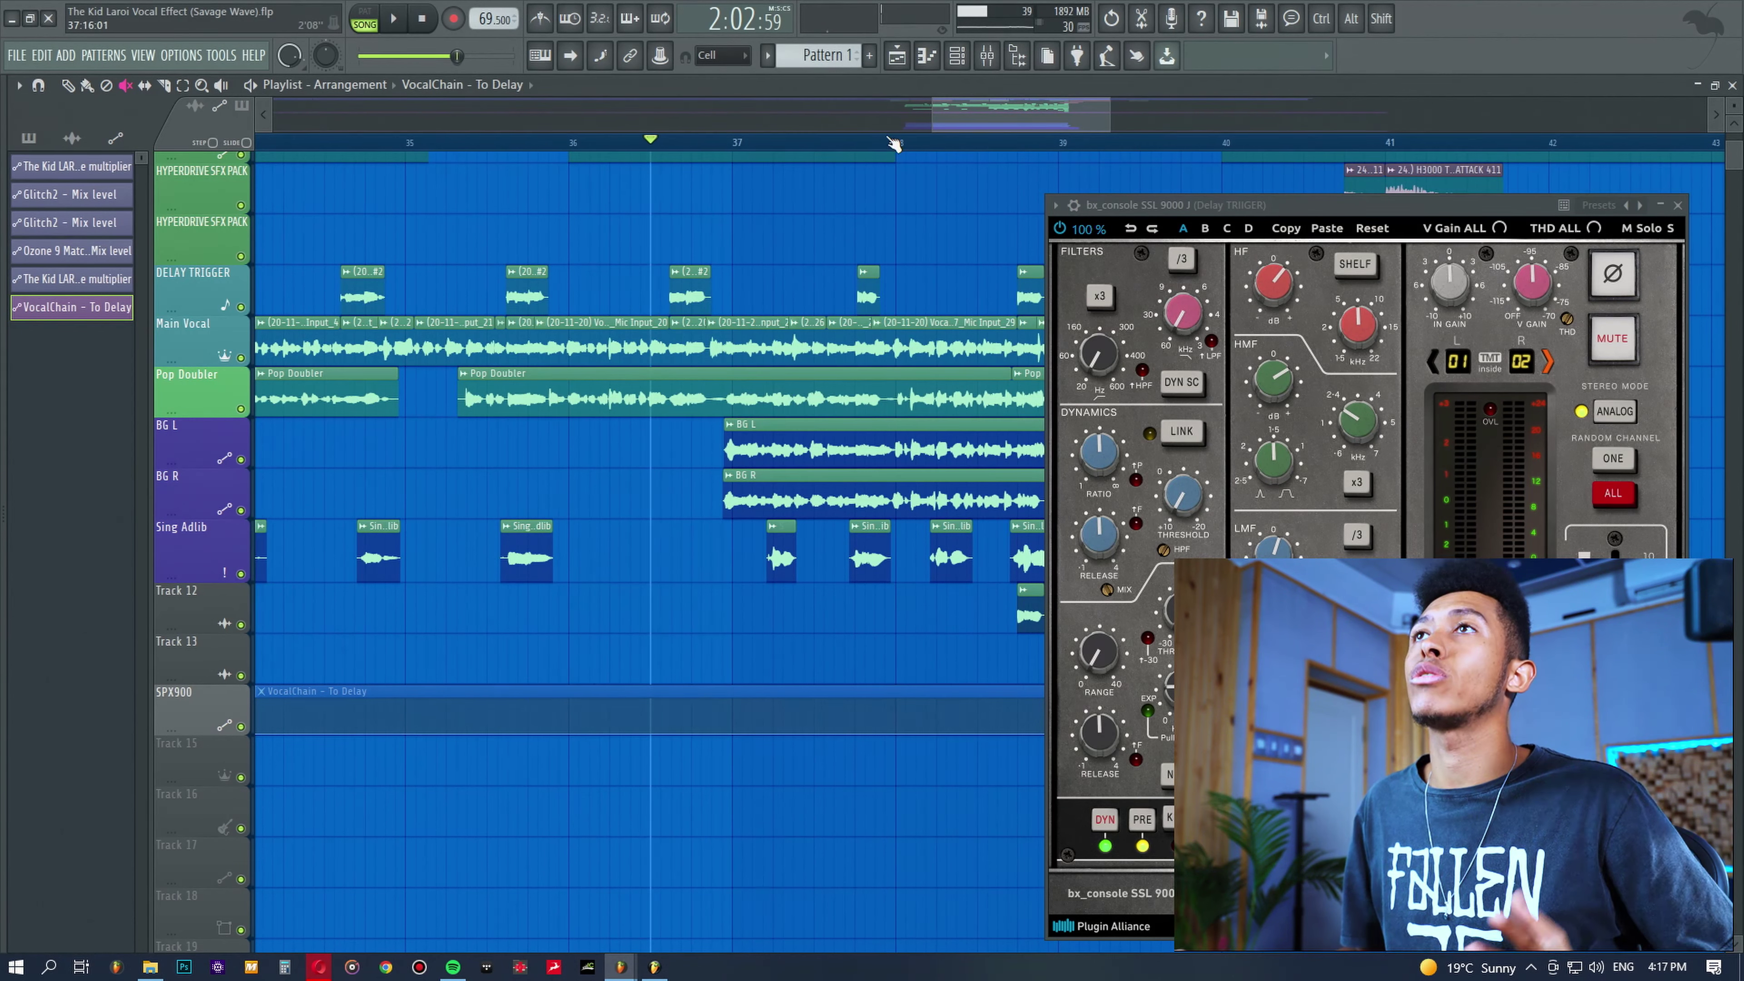
click(986, 56)
key(space)
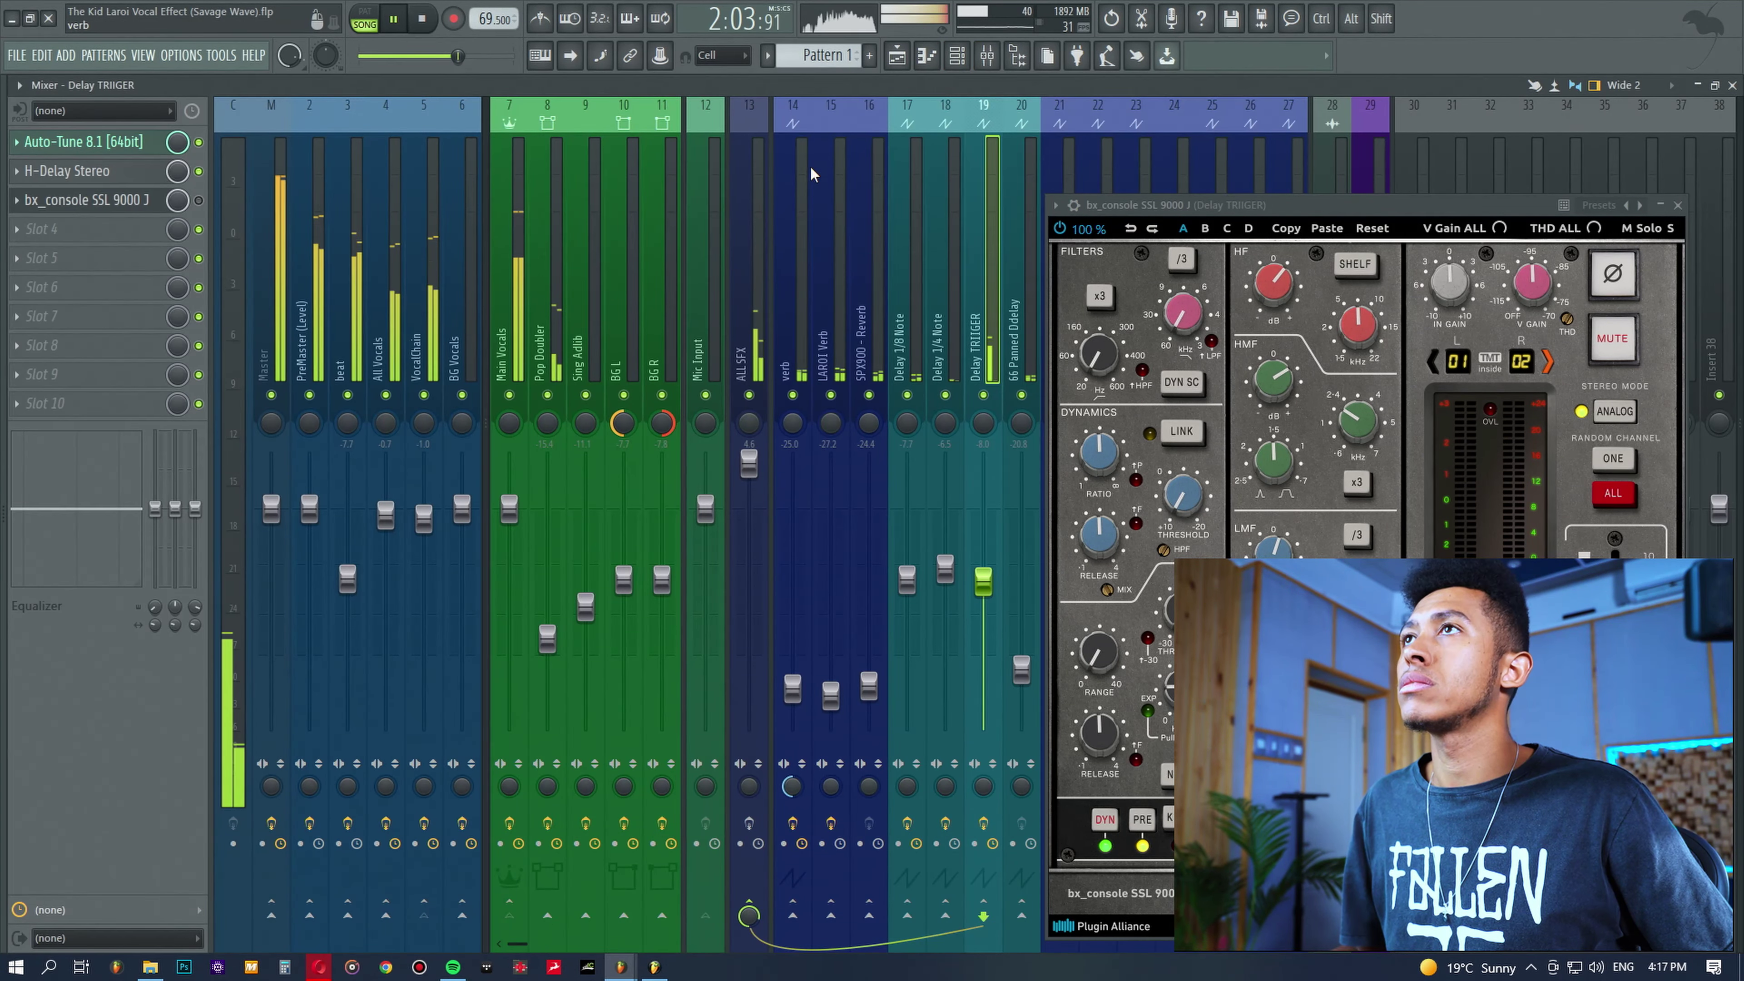
key(space)
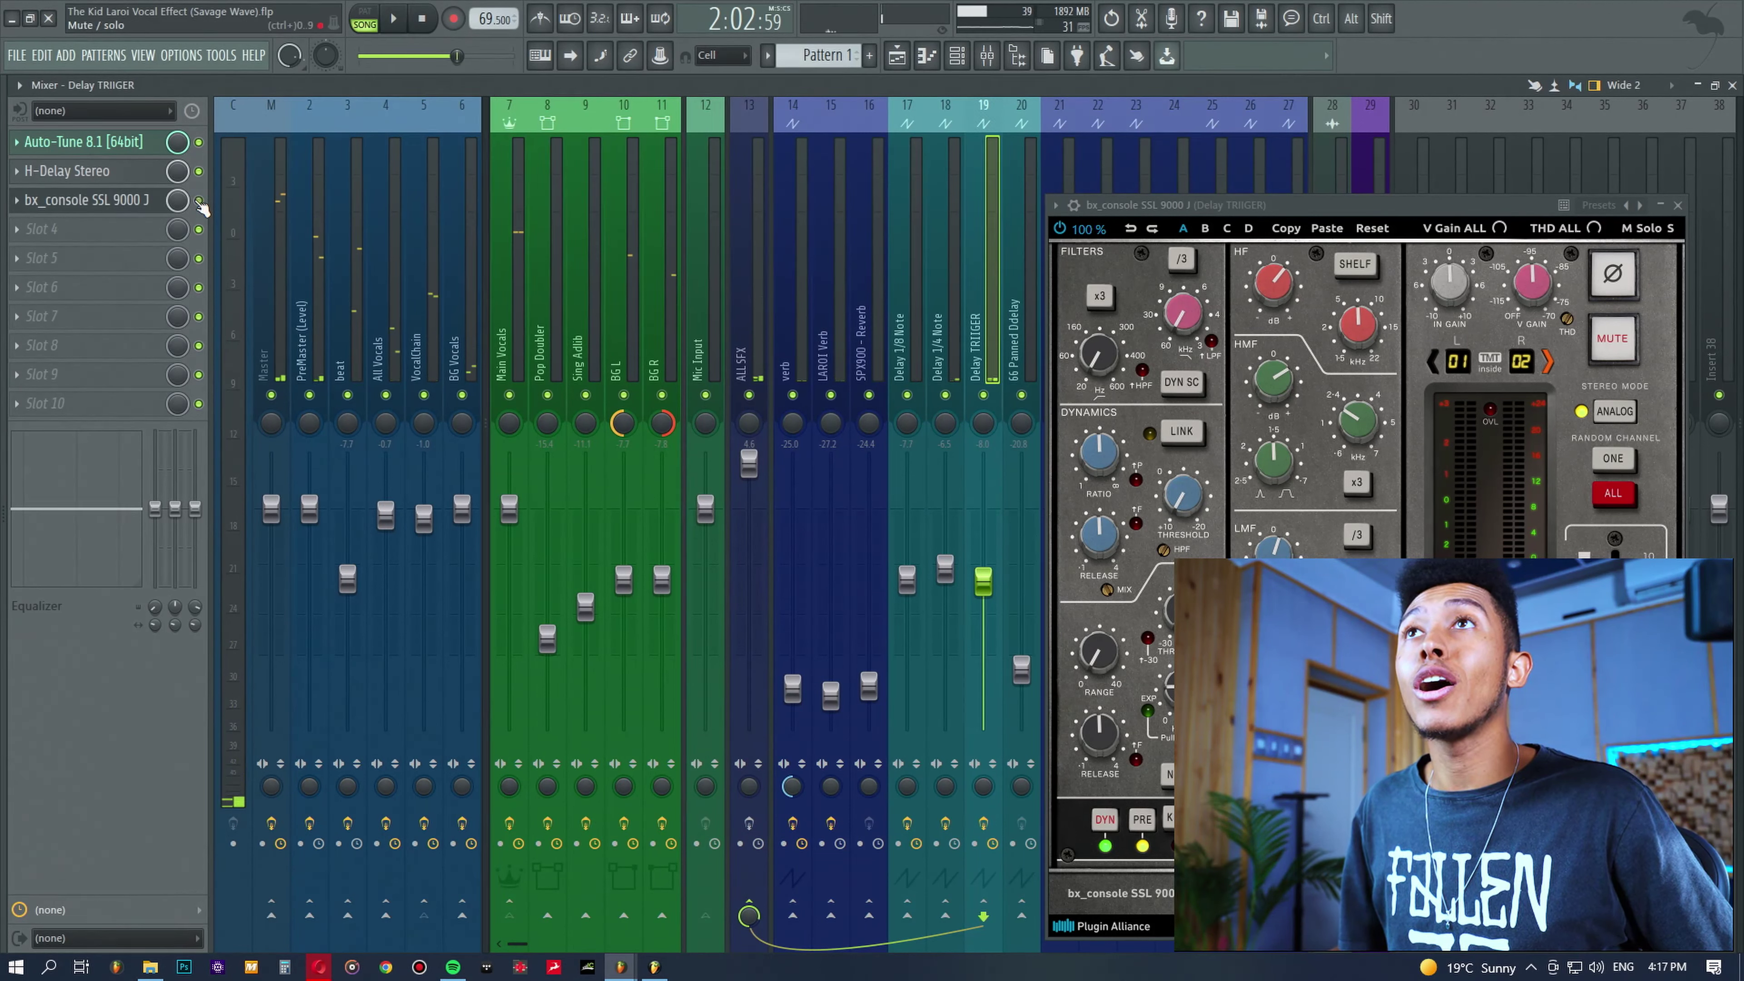
Play the full mix with bx_console SSL 9000 J re-enabled, and set the playhead late in bar 37.
key(space)
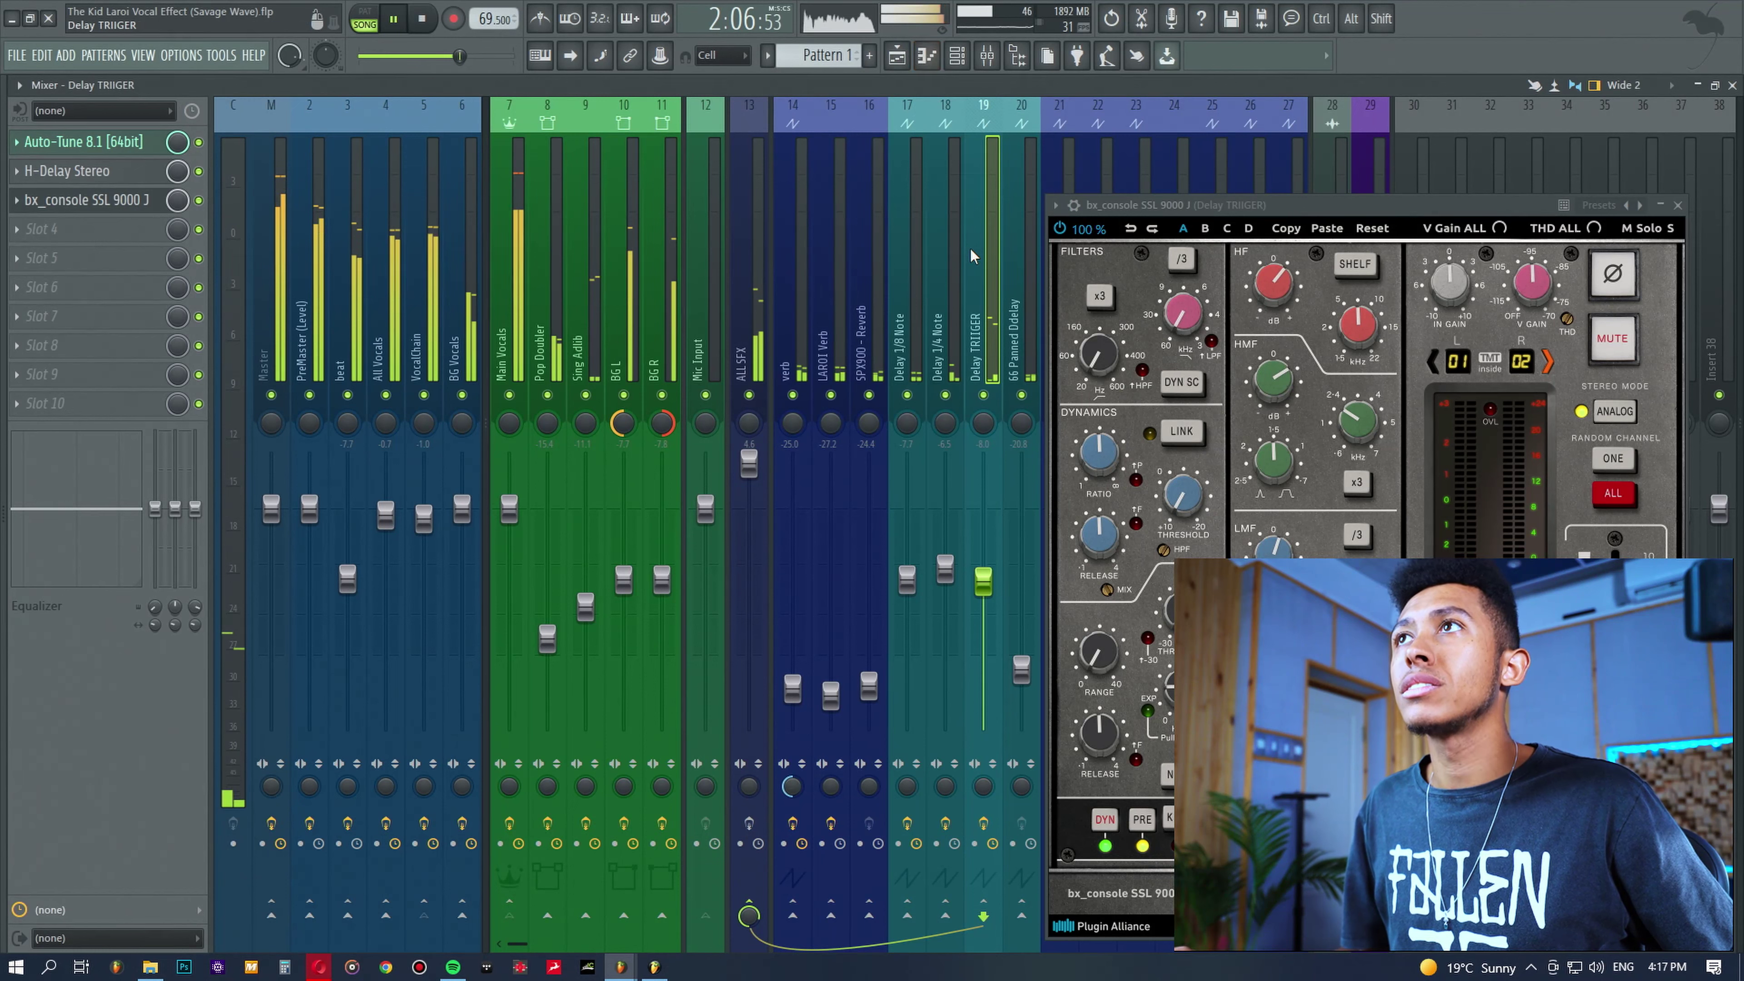
click(898, 55)
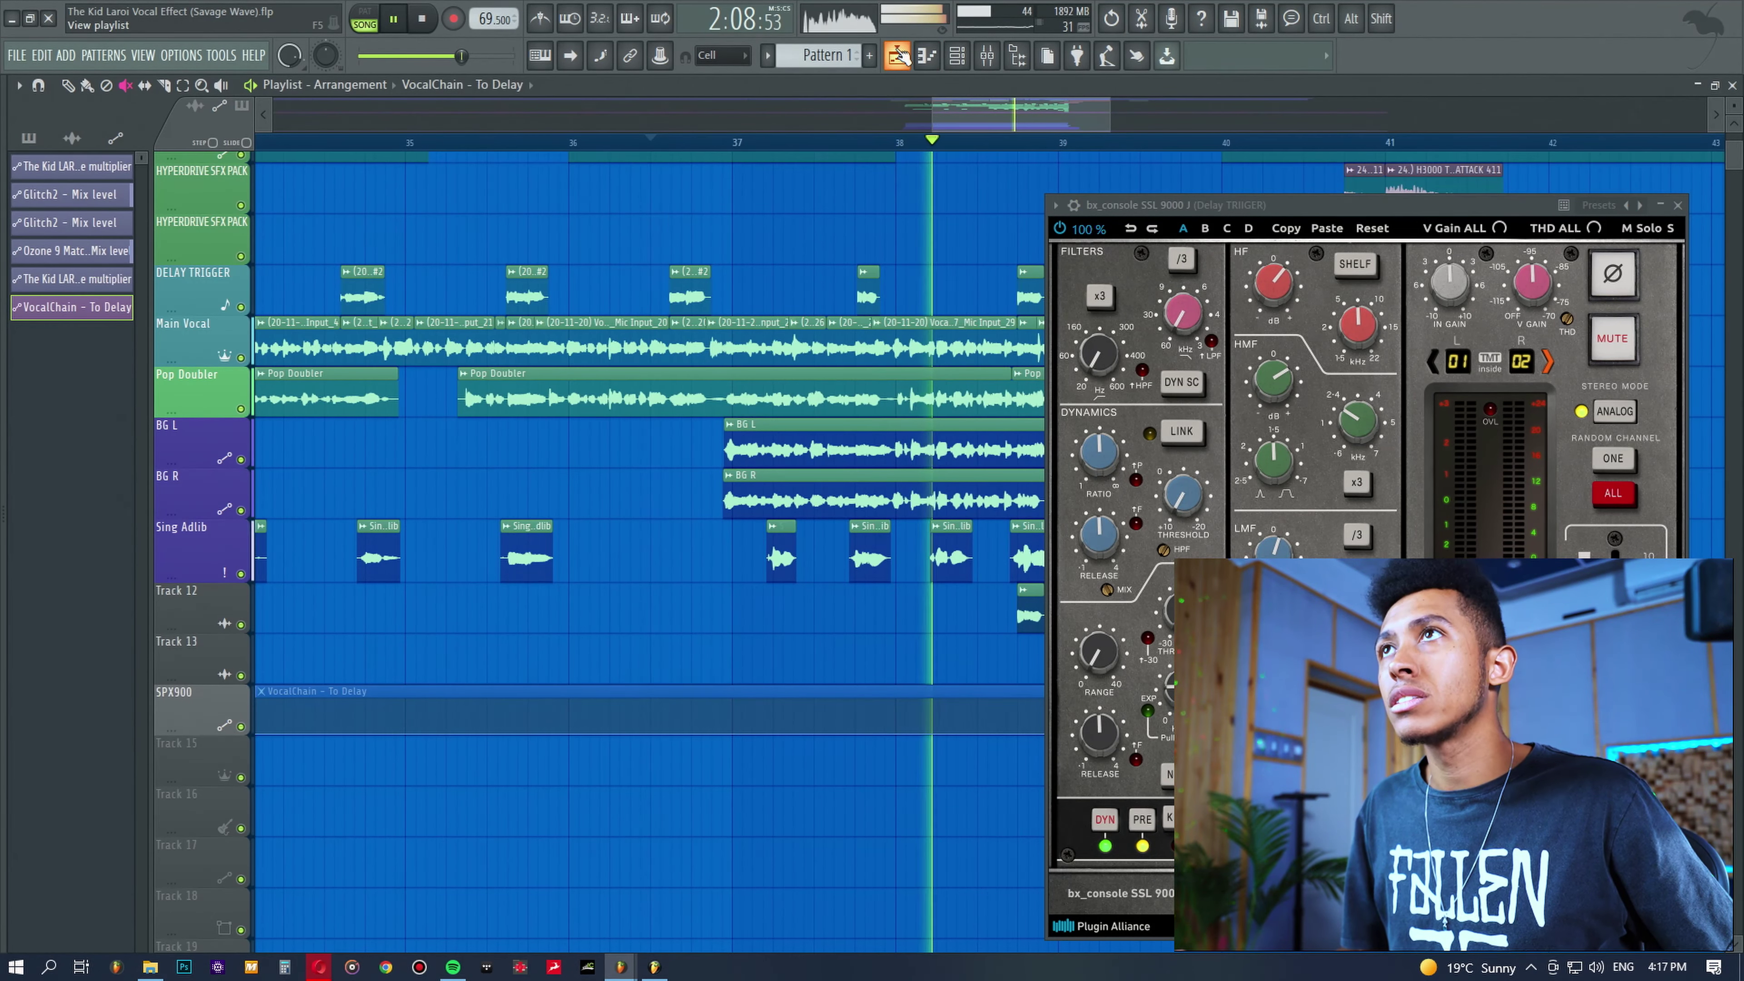
key(space)
click(858, 142)
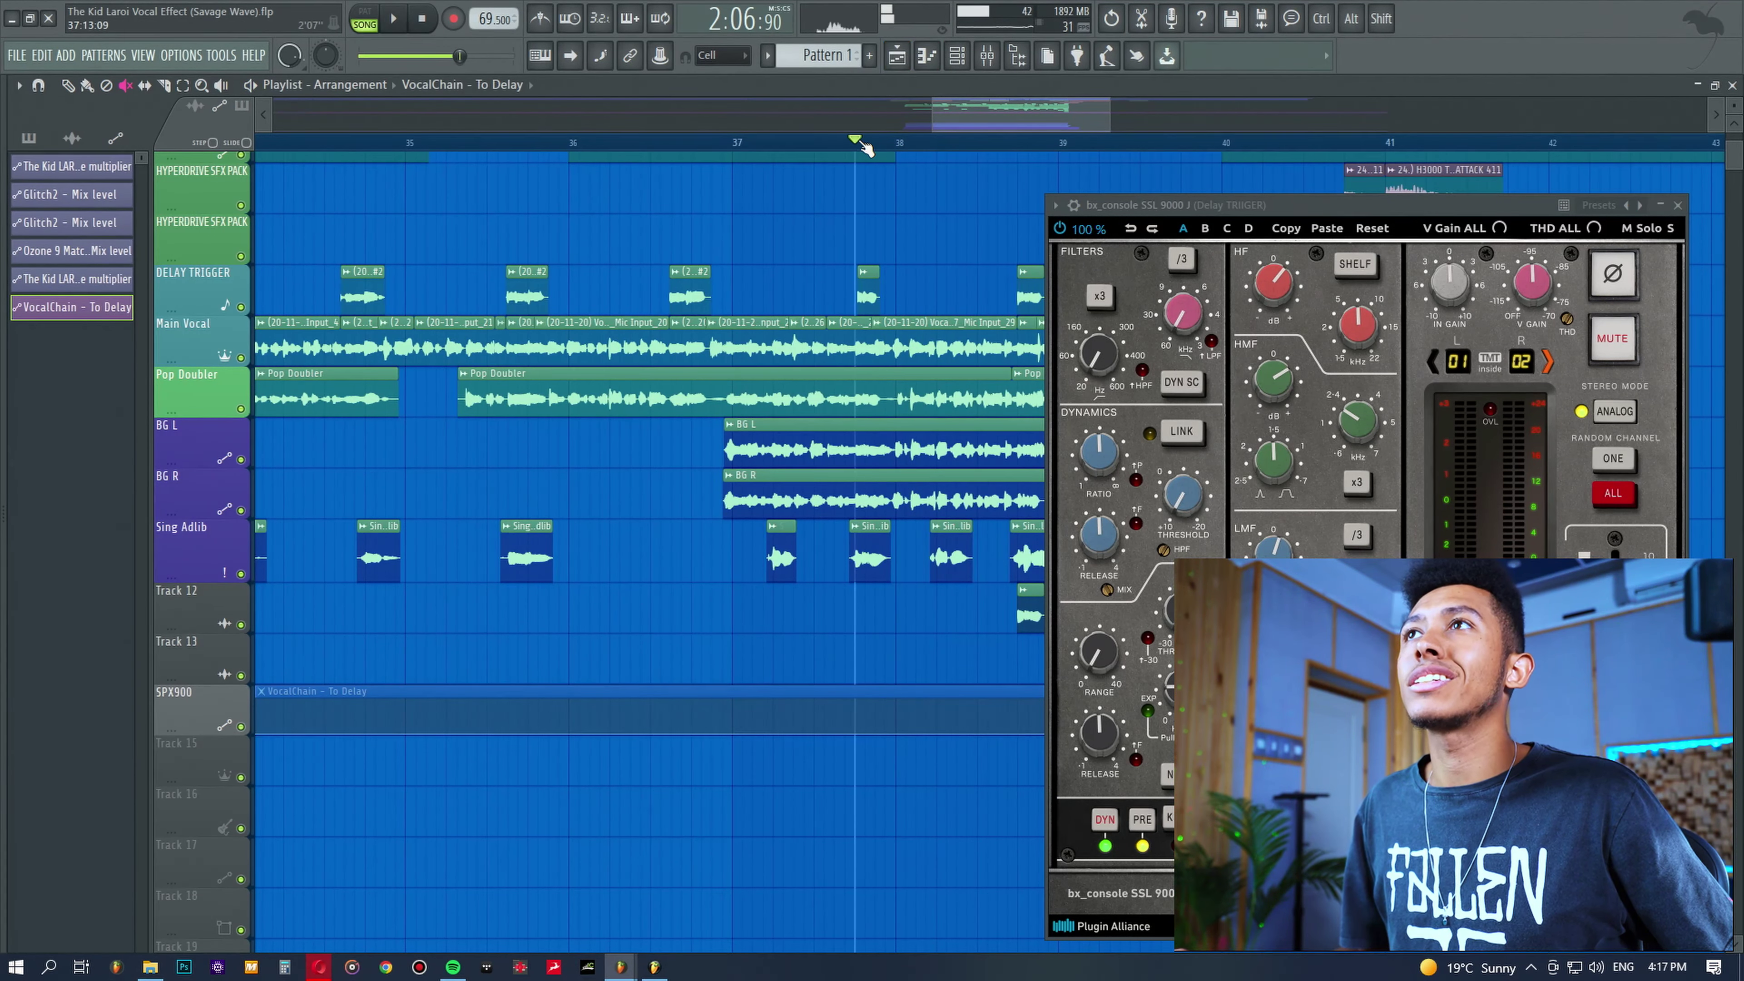
Solo the DELAY TRIGGER track, play it from late in bar 37, and unsolo it.
right_click(240, 307)
key(space)
key(space)
right_click(242, 307)
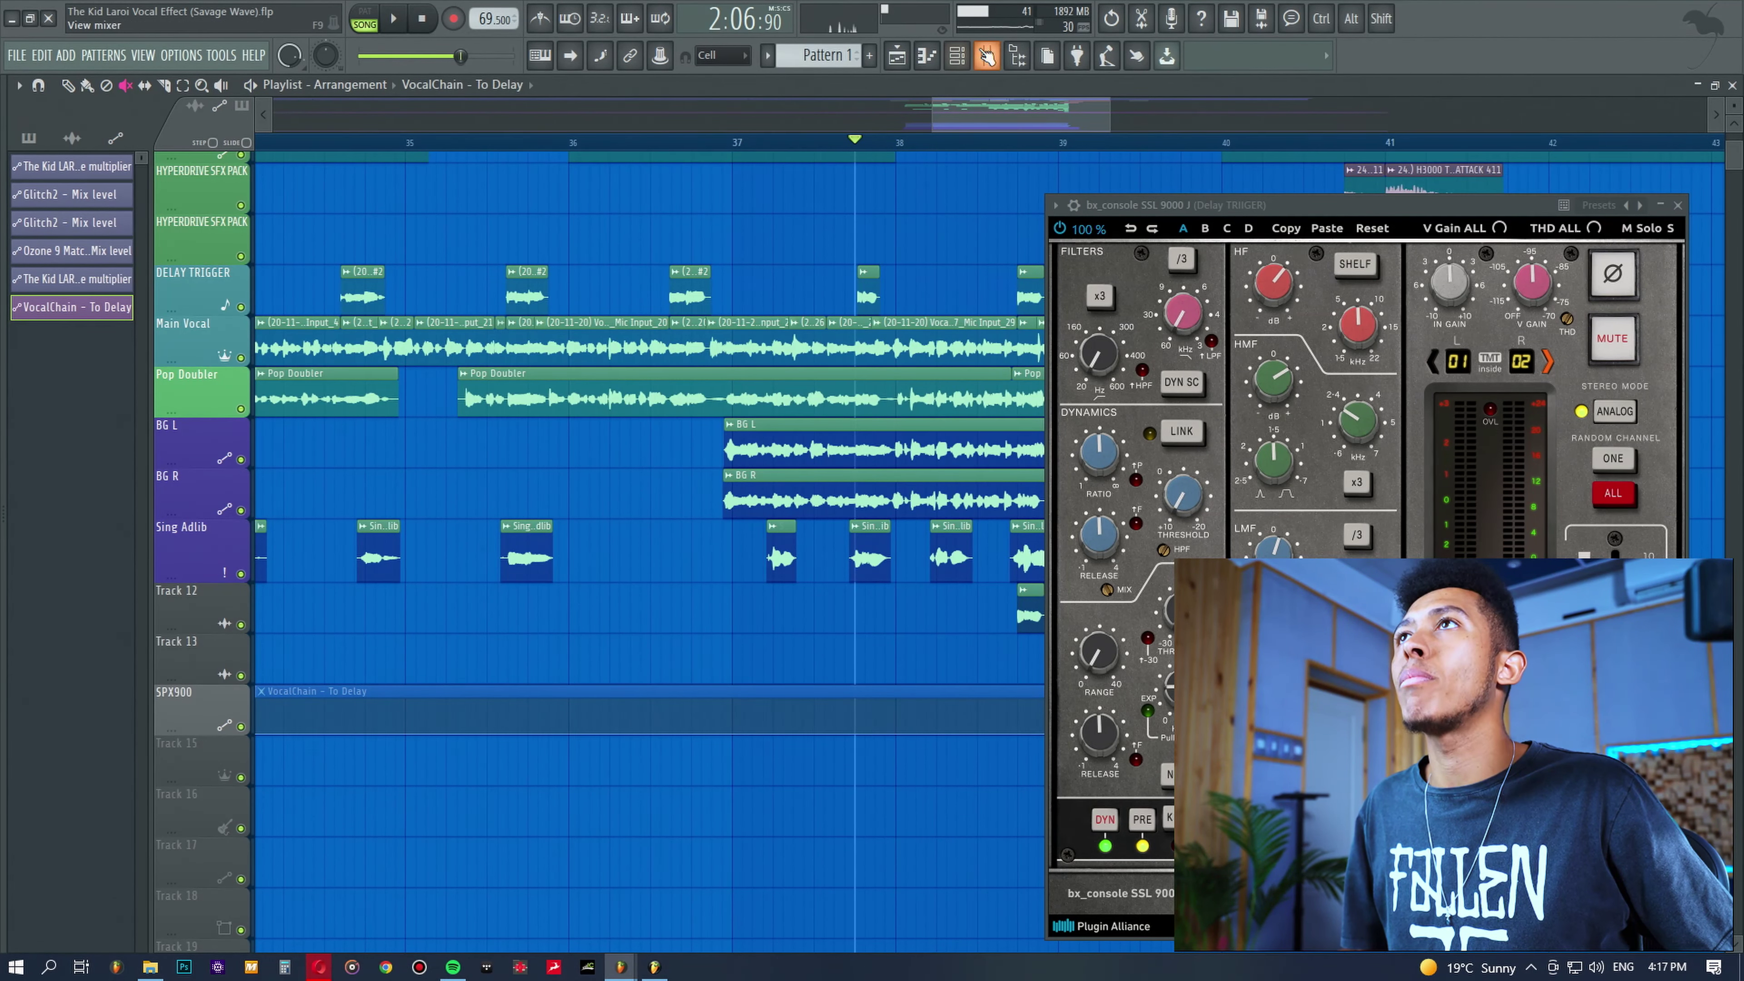
Bypass bx_console SSL 9000 J on the Delay TRIIGER mixer track and play the full mix for comparison.
click(987, 56)
click(199, 201)
key(space)
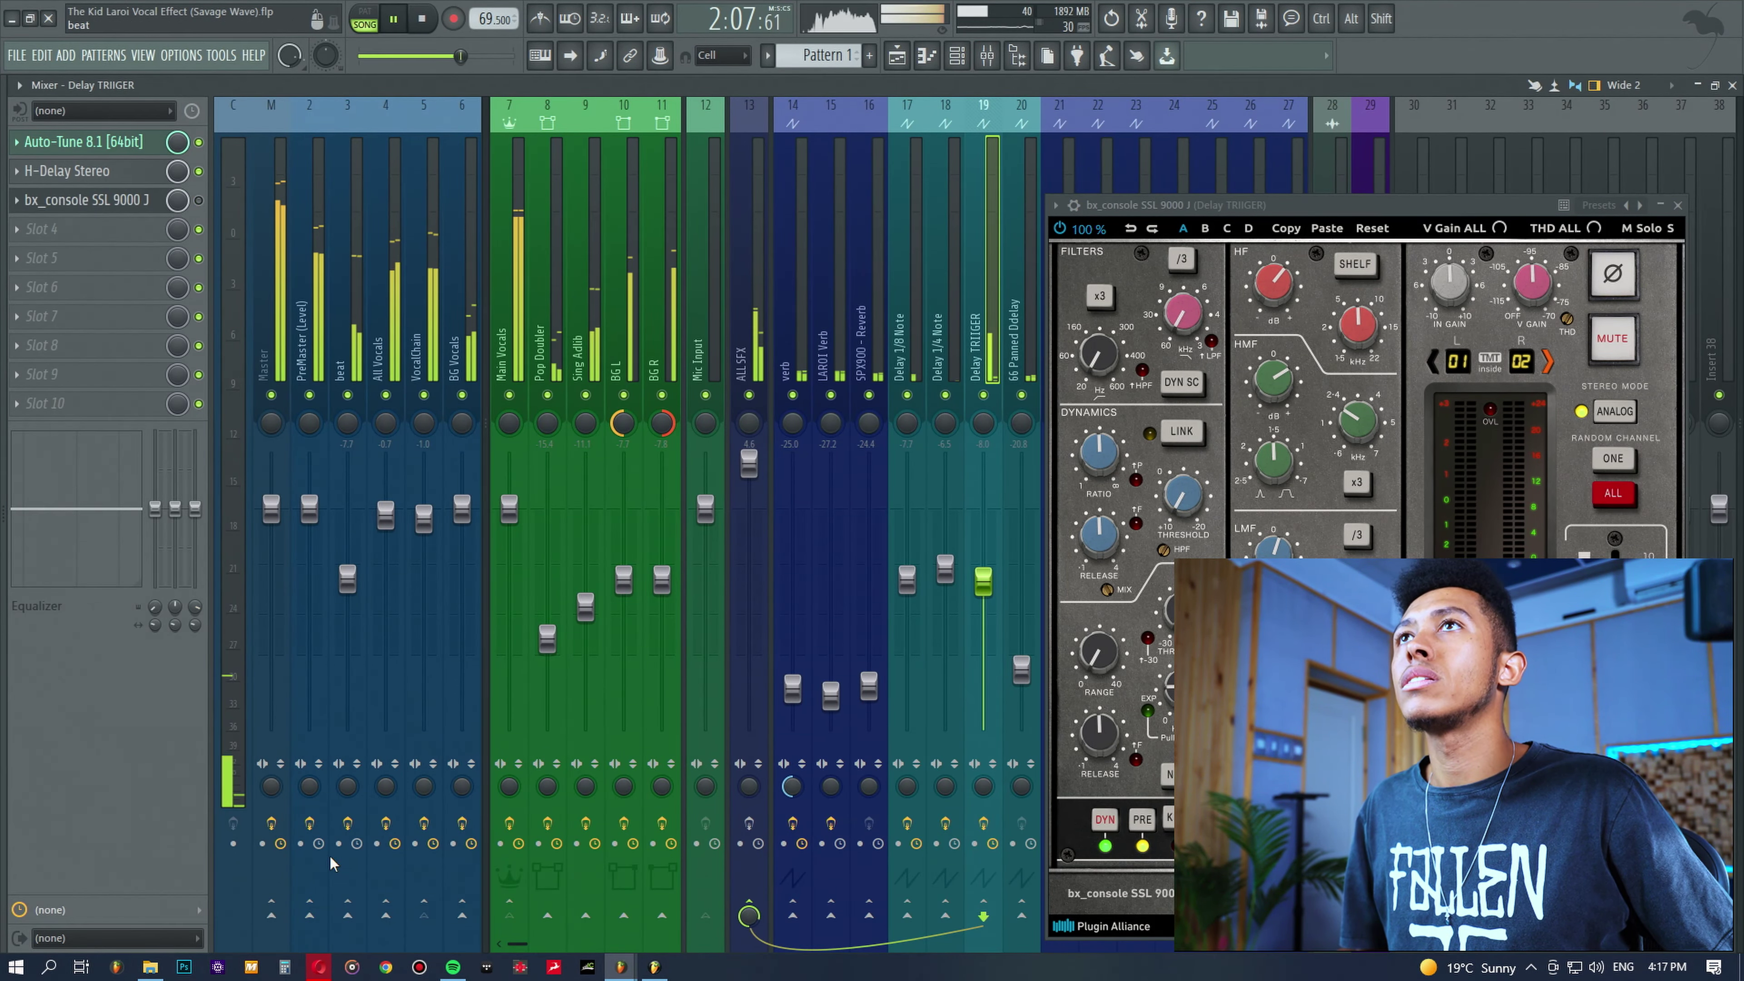
key(space)
Listen to the full mix from late in bar 37 with the Delay TRIIGER track's bx_console SSL 9000 J enabled again.
key(F5)
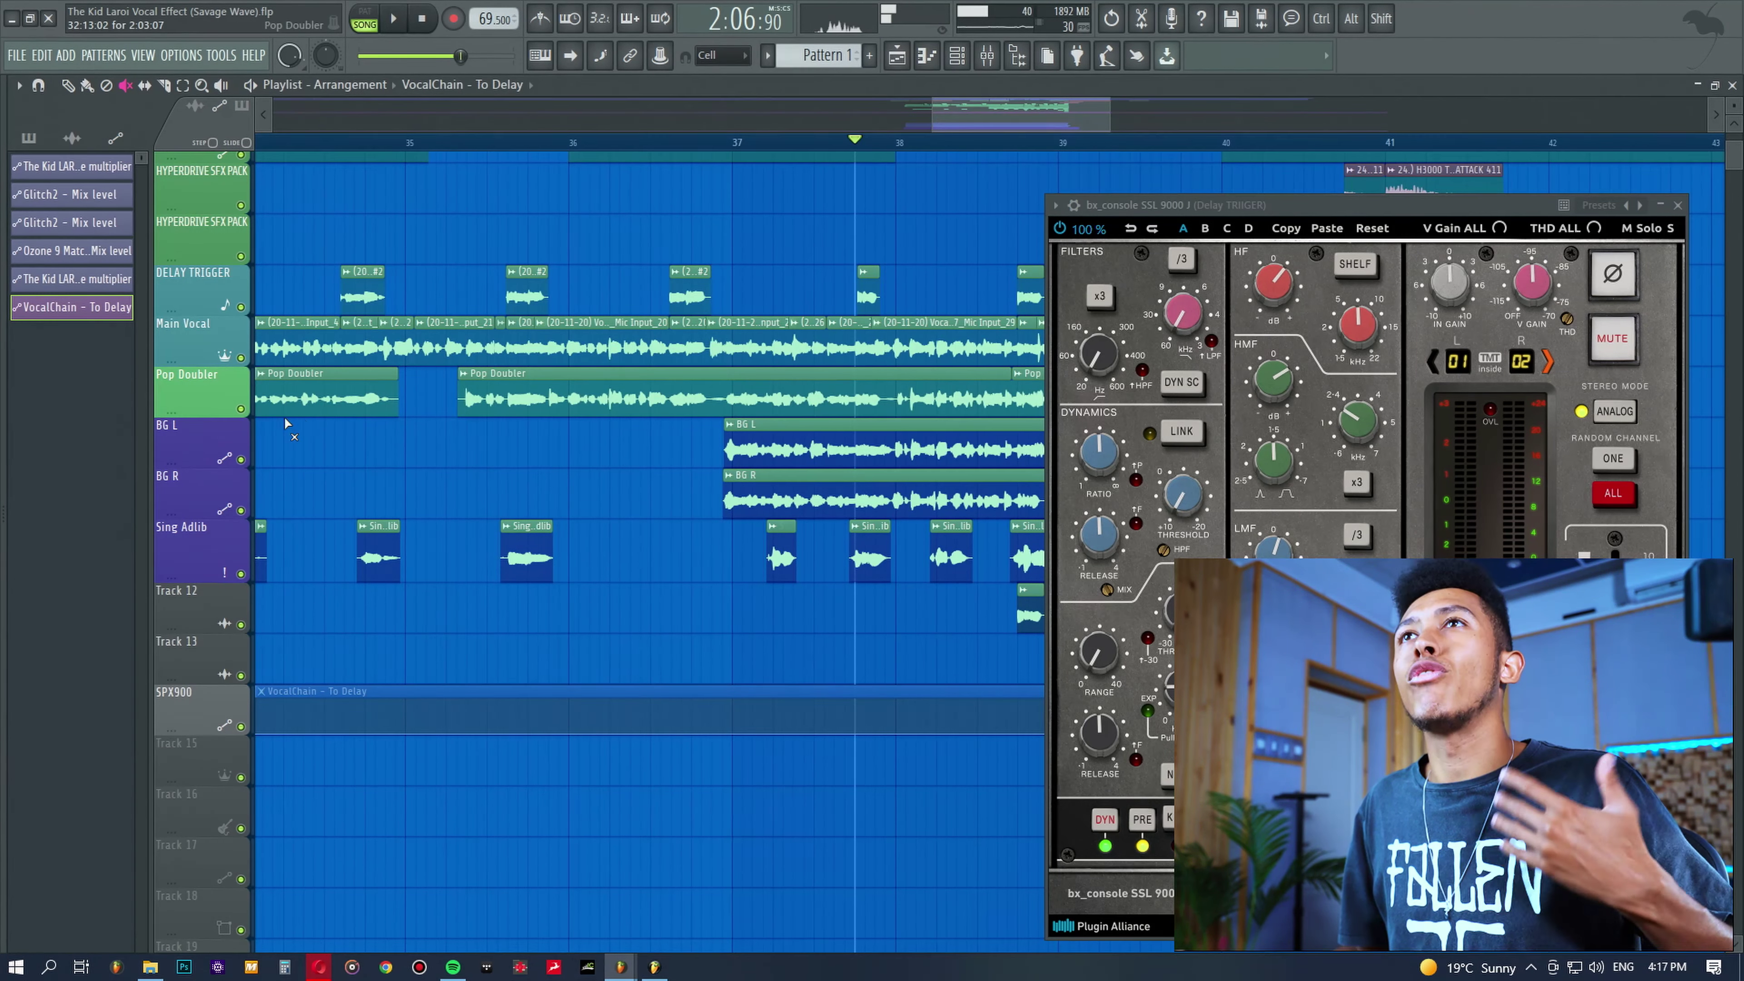
key(F9)
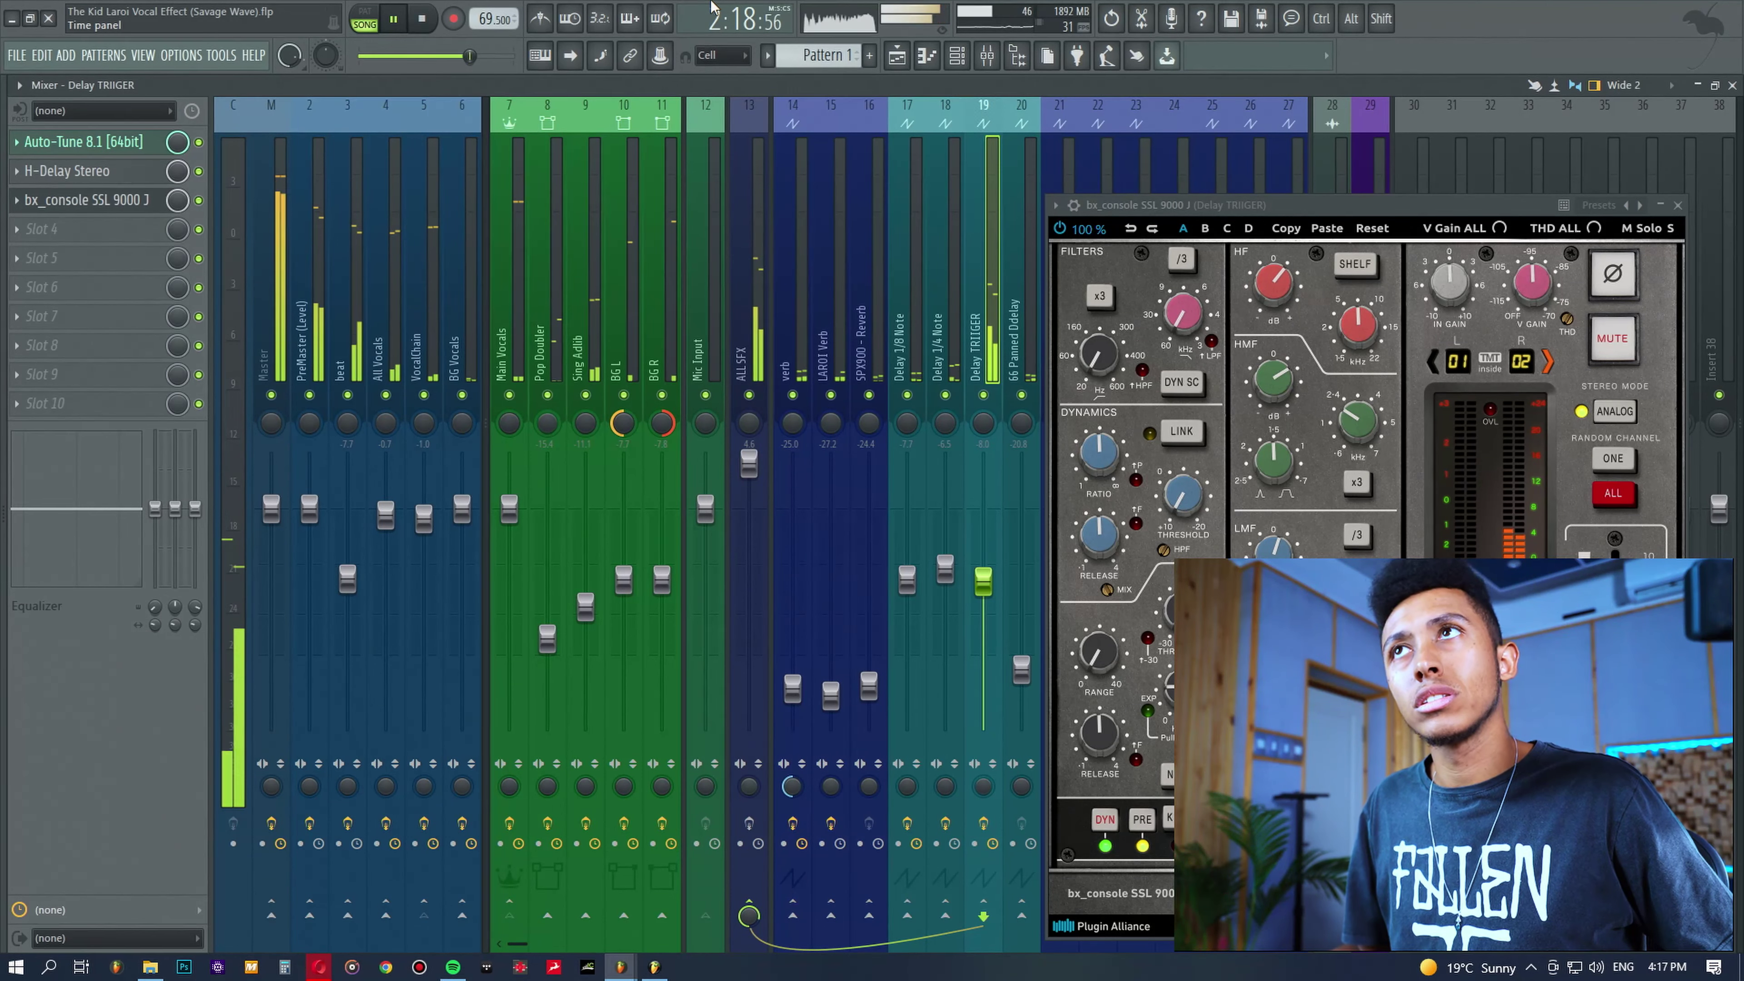
key(space)
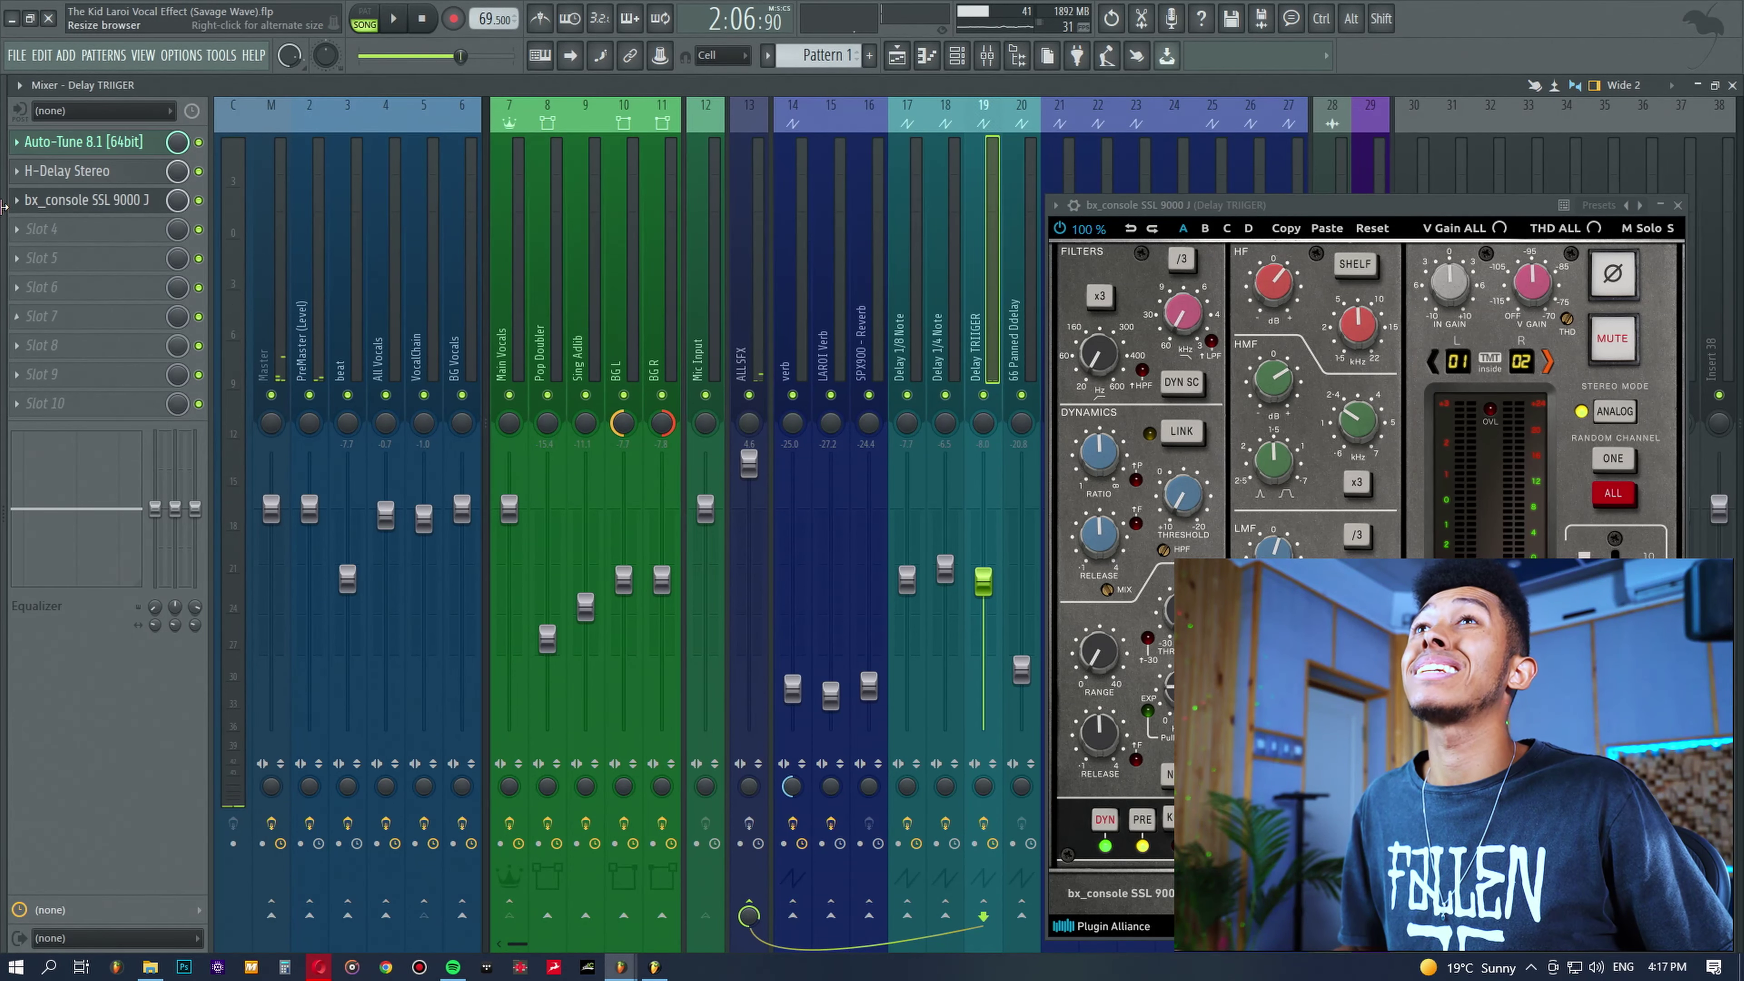
Close the bx_console SSL 9000 J window and select the 66 Panned Ddelay mixer track.
click(102, 211)
click(1023, 309)
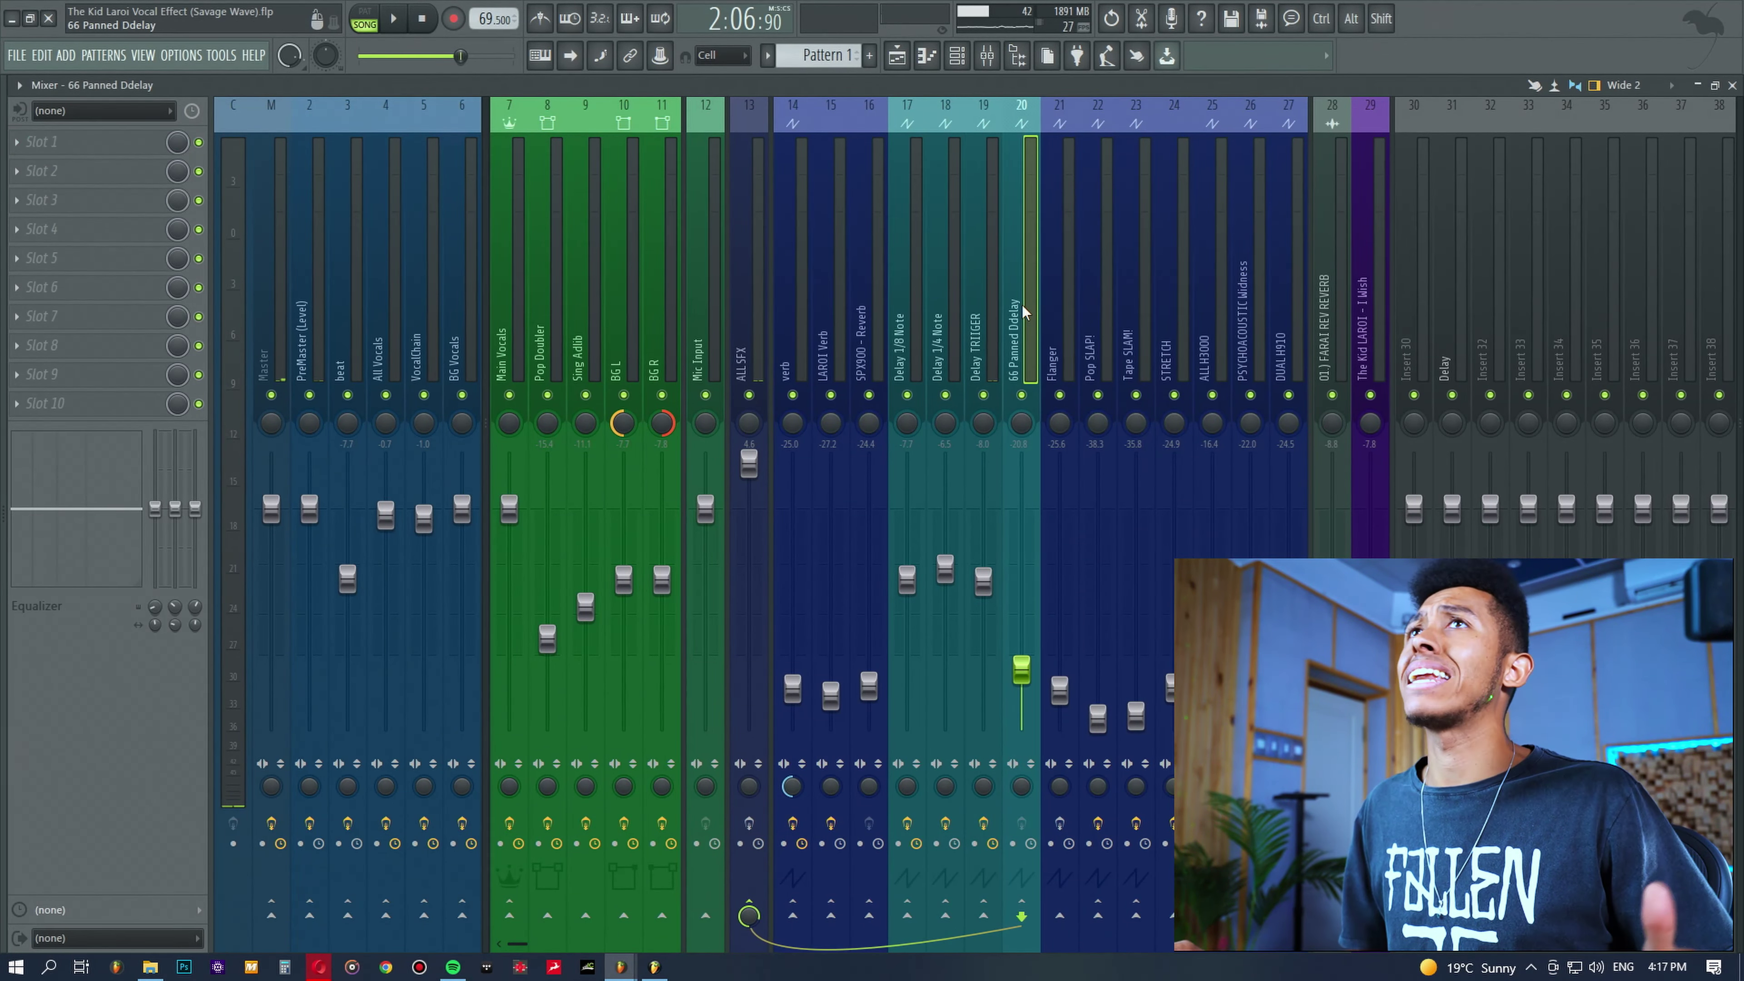
click(904, 59)
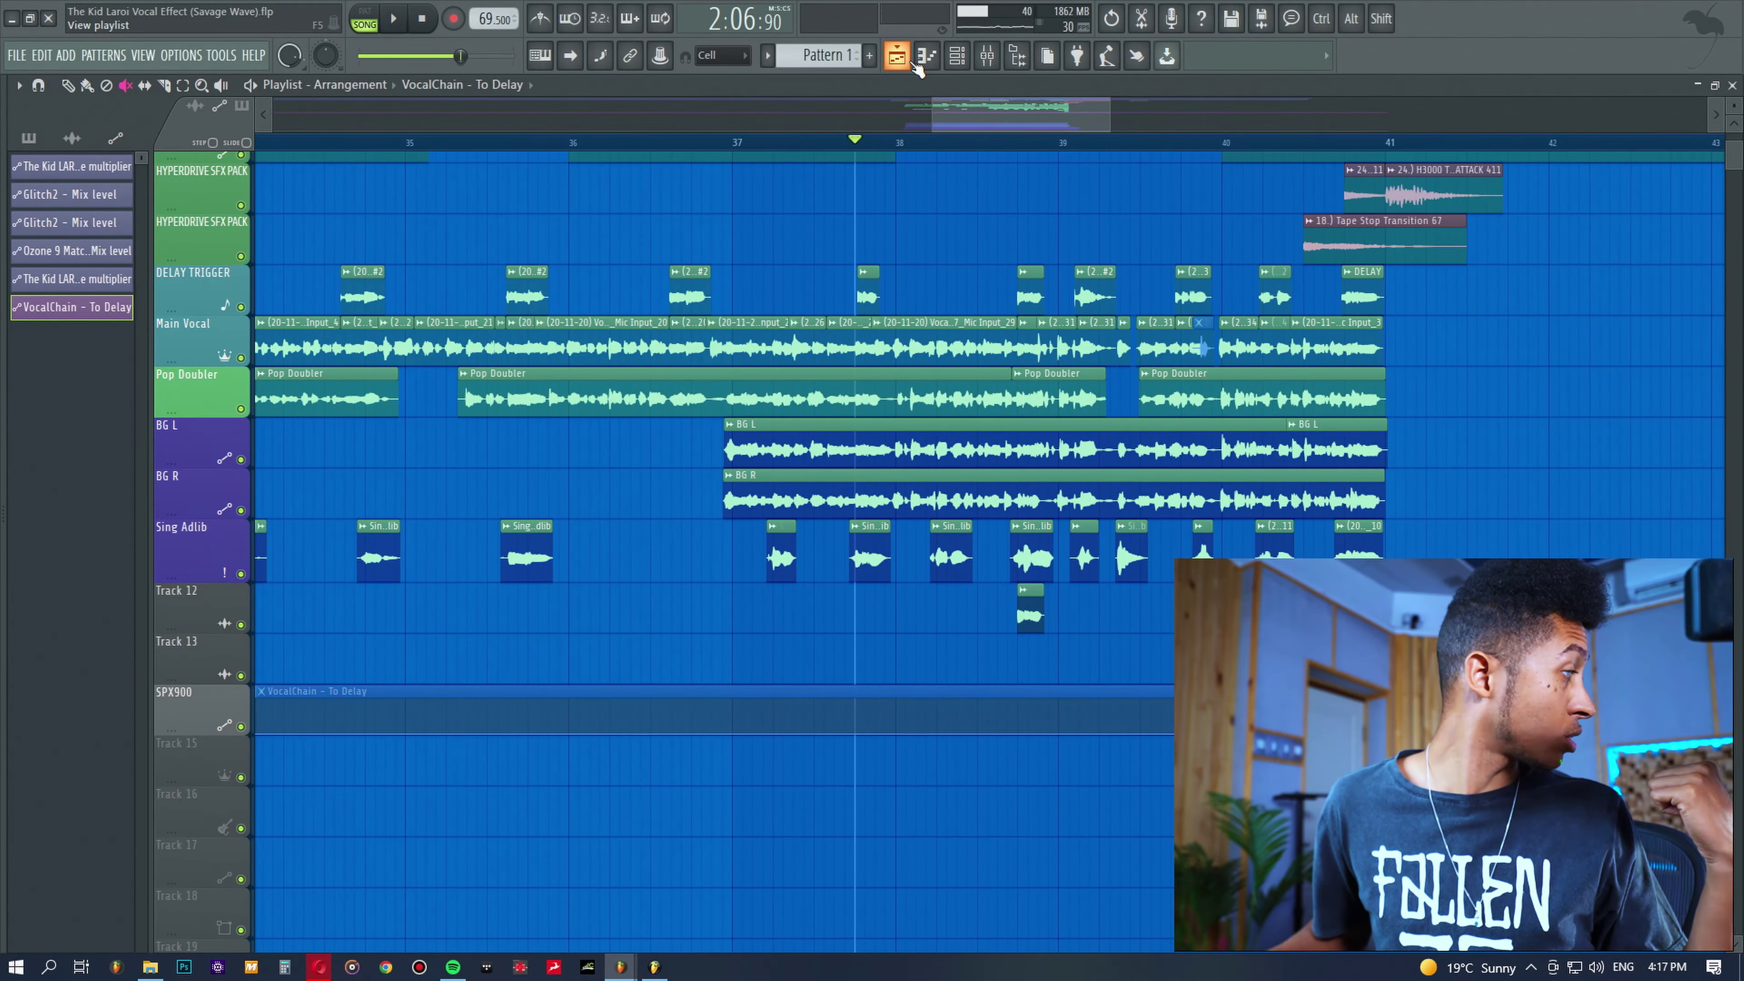
click(989, 55)
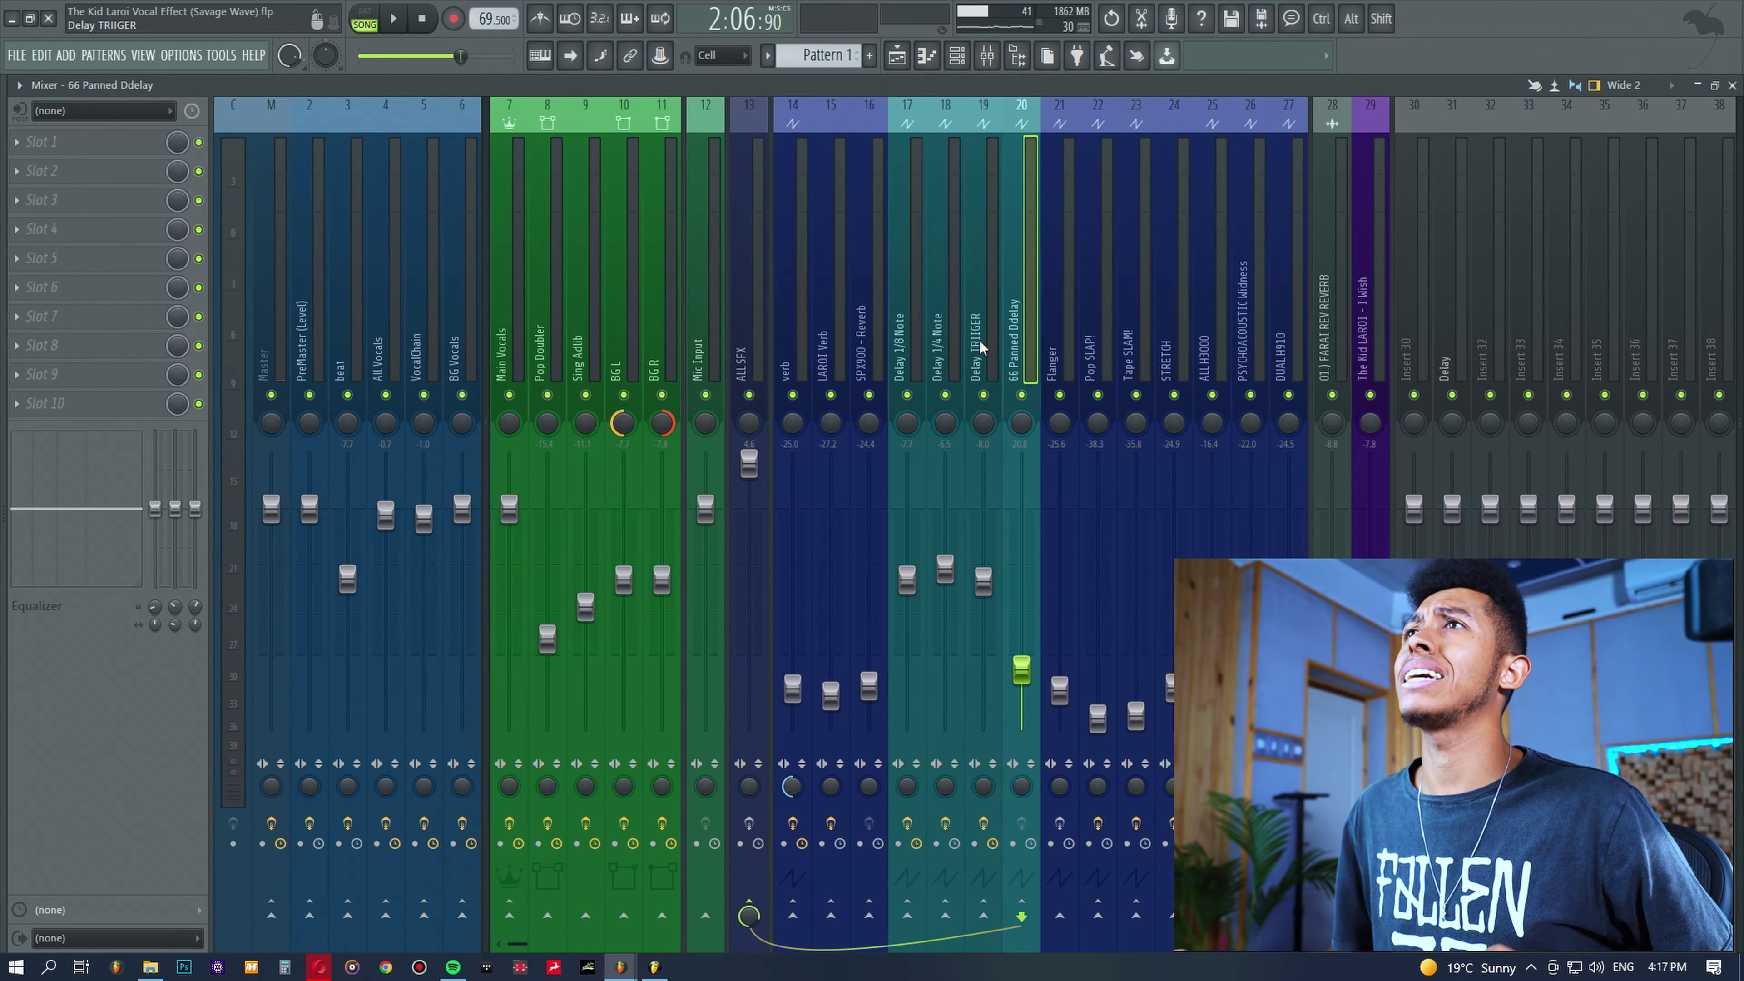
Find the DP-2 66 Panned Delays clip in the Playlist and solo its track, Track 29.
click(899, 54)
scroll(875, 581, down, 12)
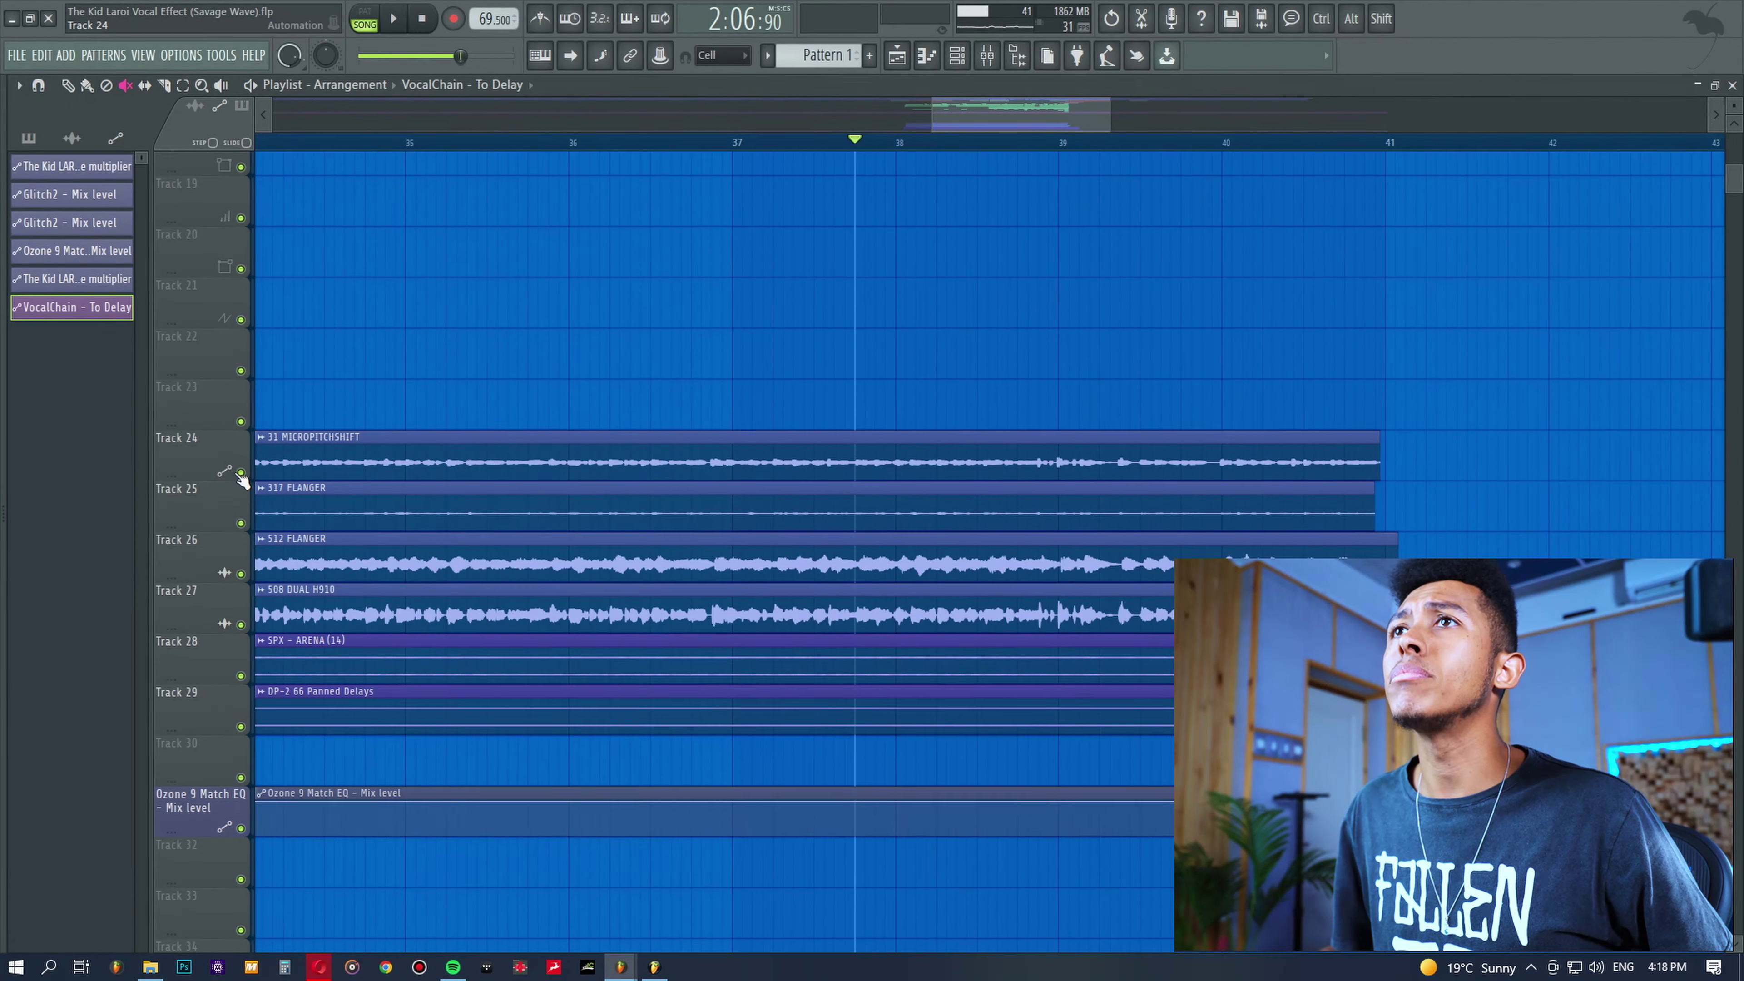
right_click(241, 724)
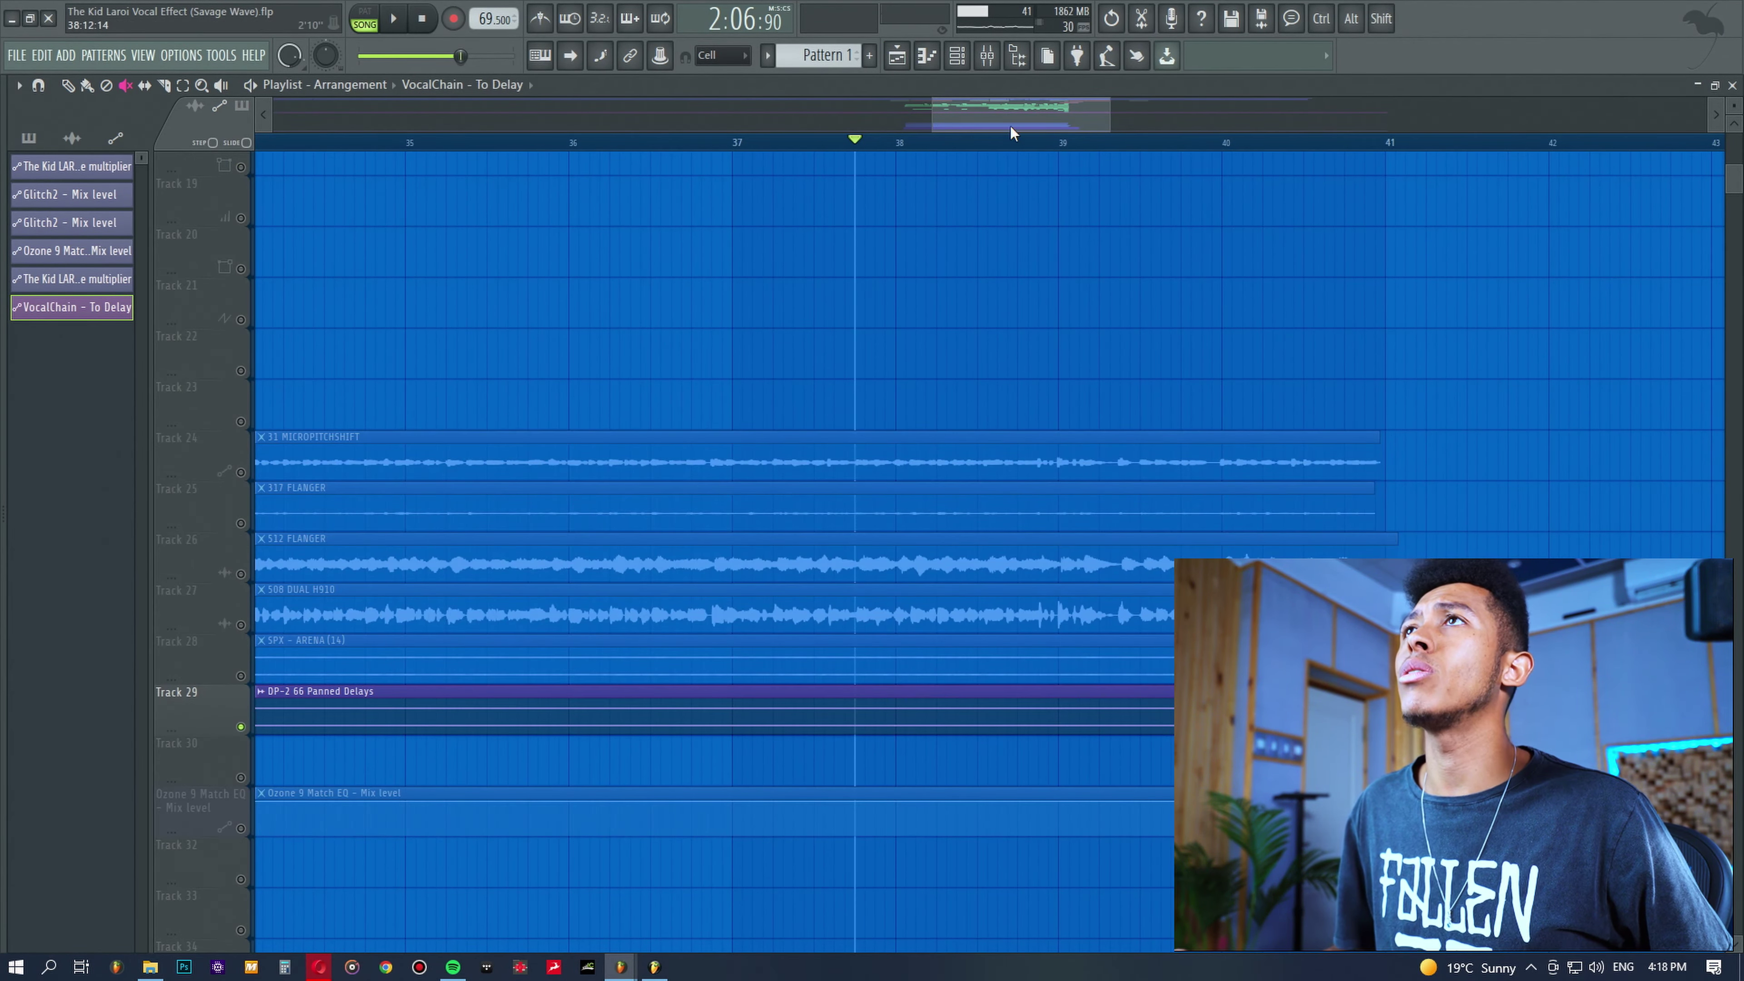
Play the soloed panned delays while raising the 66 Panned Ddelay mixer fader well above its set level.
click(988, 57)
key(space)
drag(1022, 666, 1023, 456)
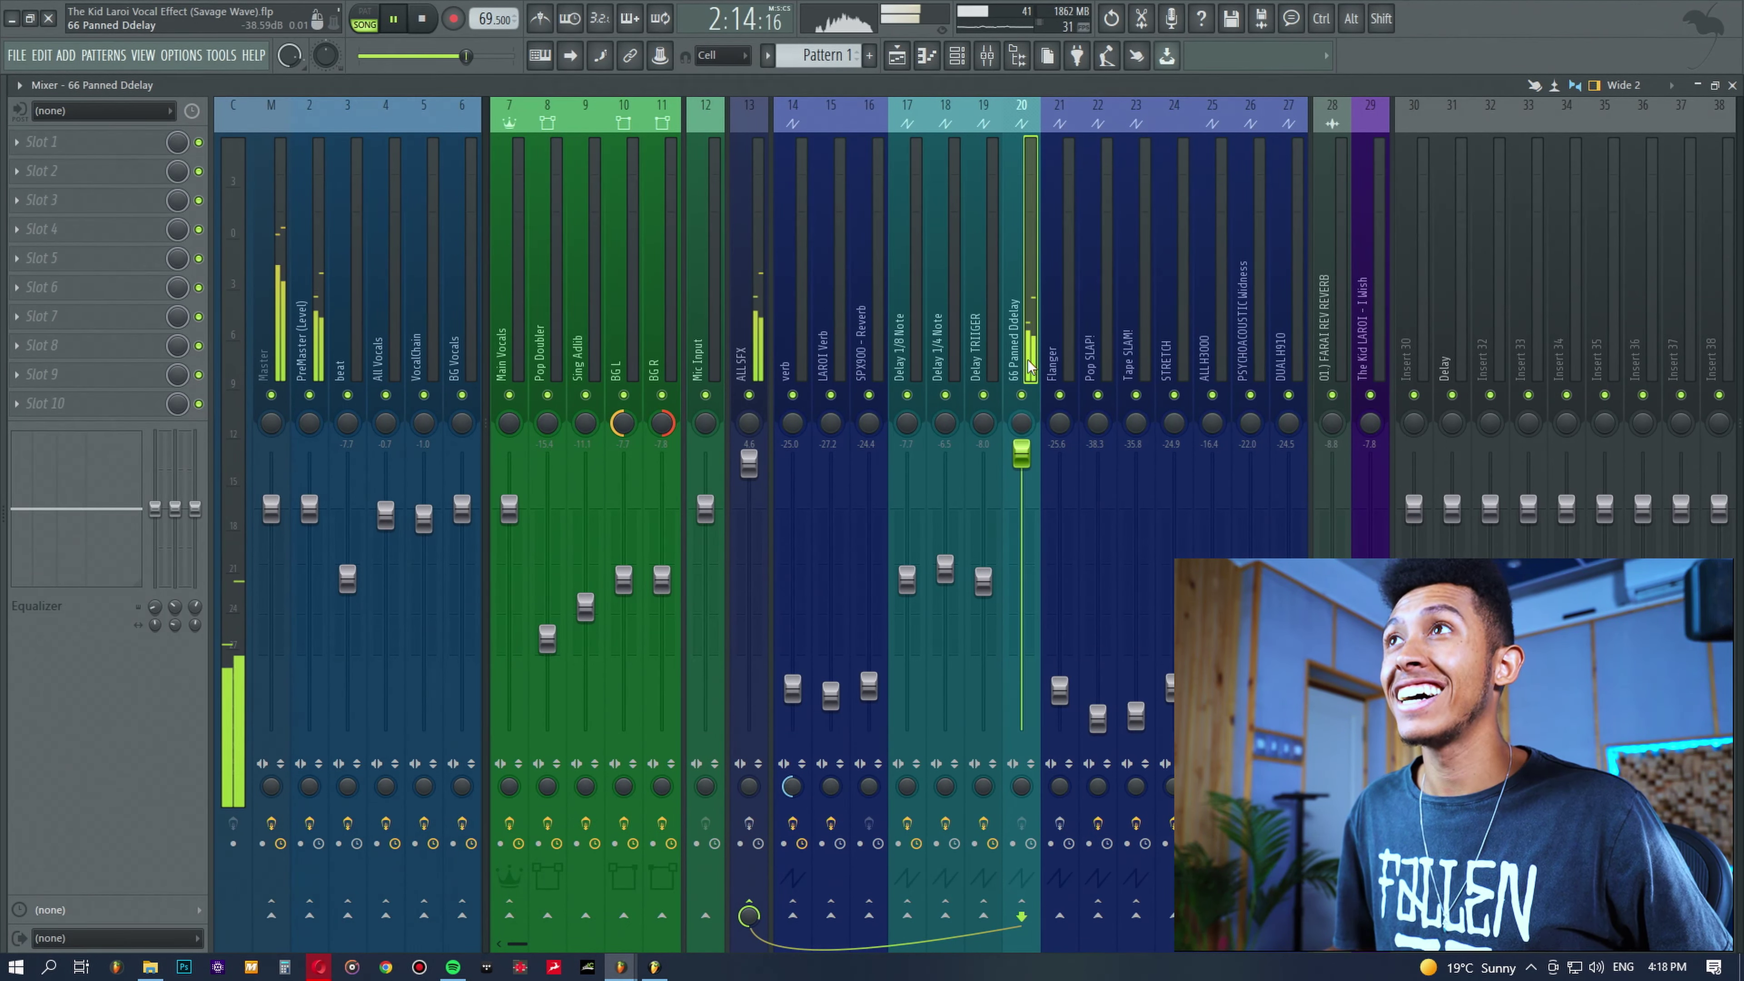
key(space)
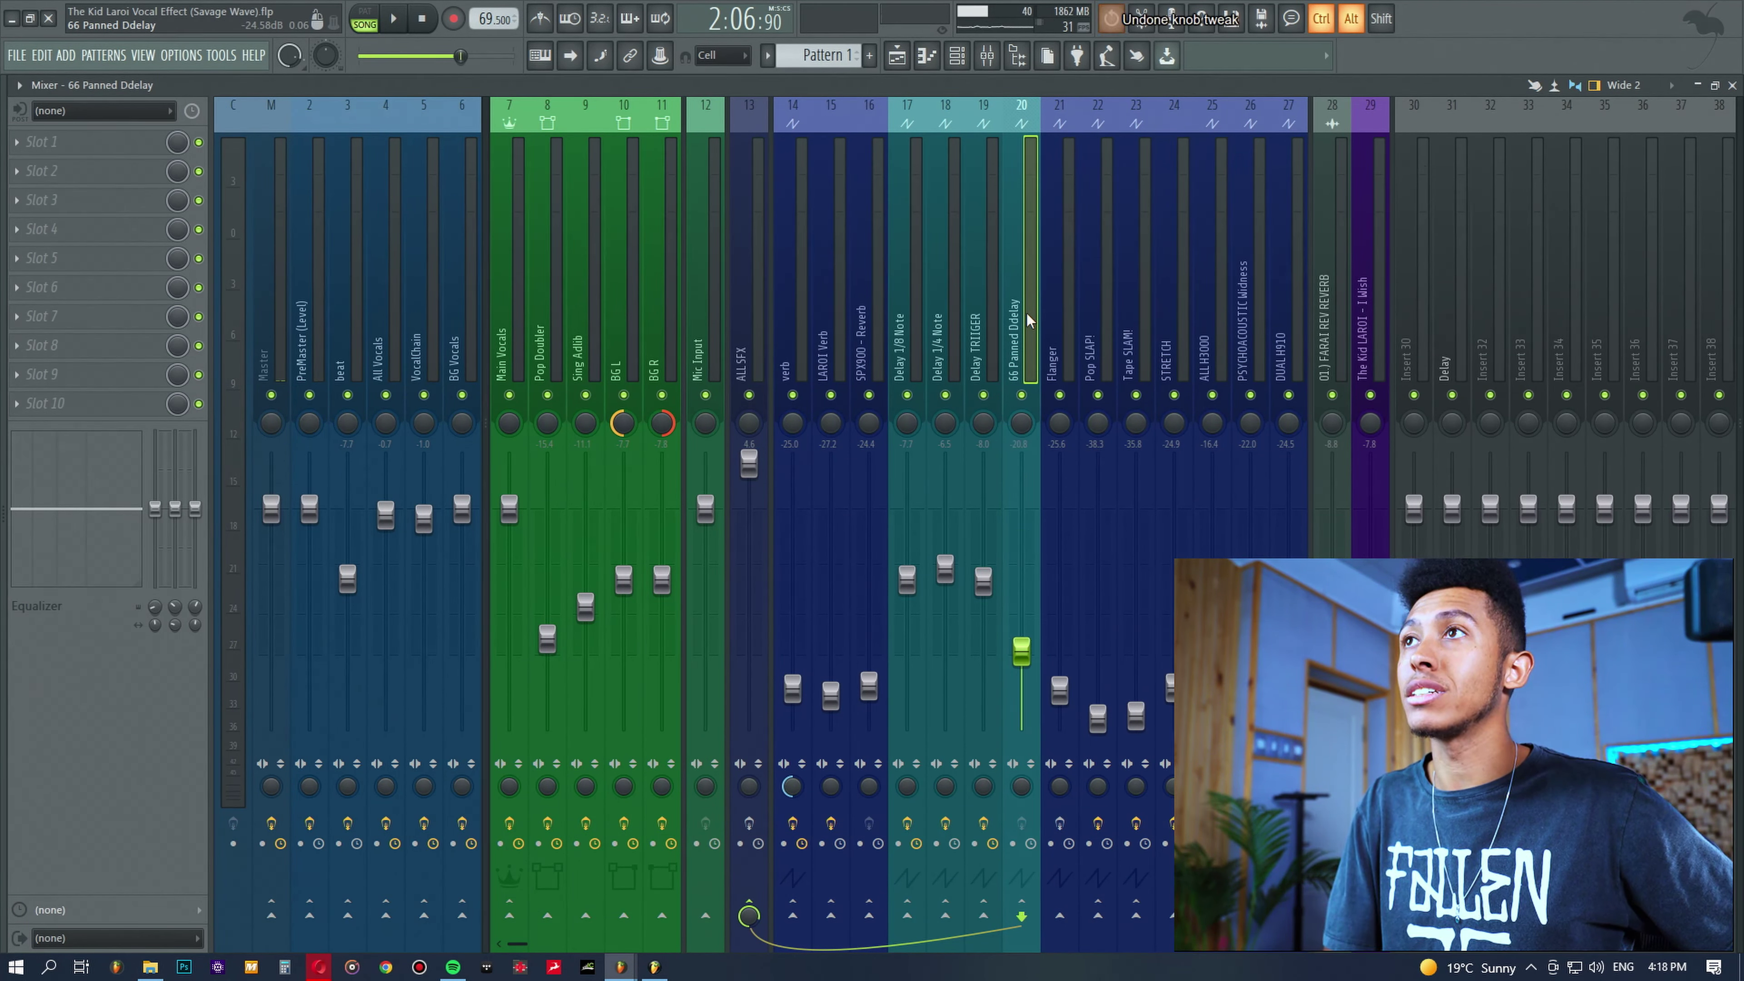
Unsolo Track 29 with the DP-2 66 Panned Delays clip and play the full mix.
click(901, 61)
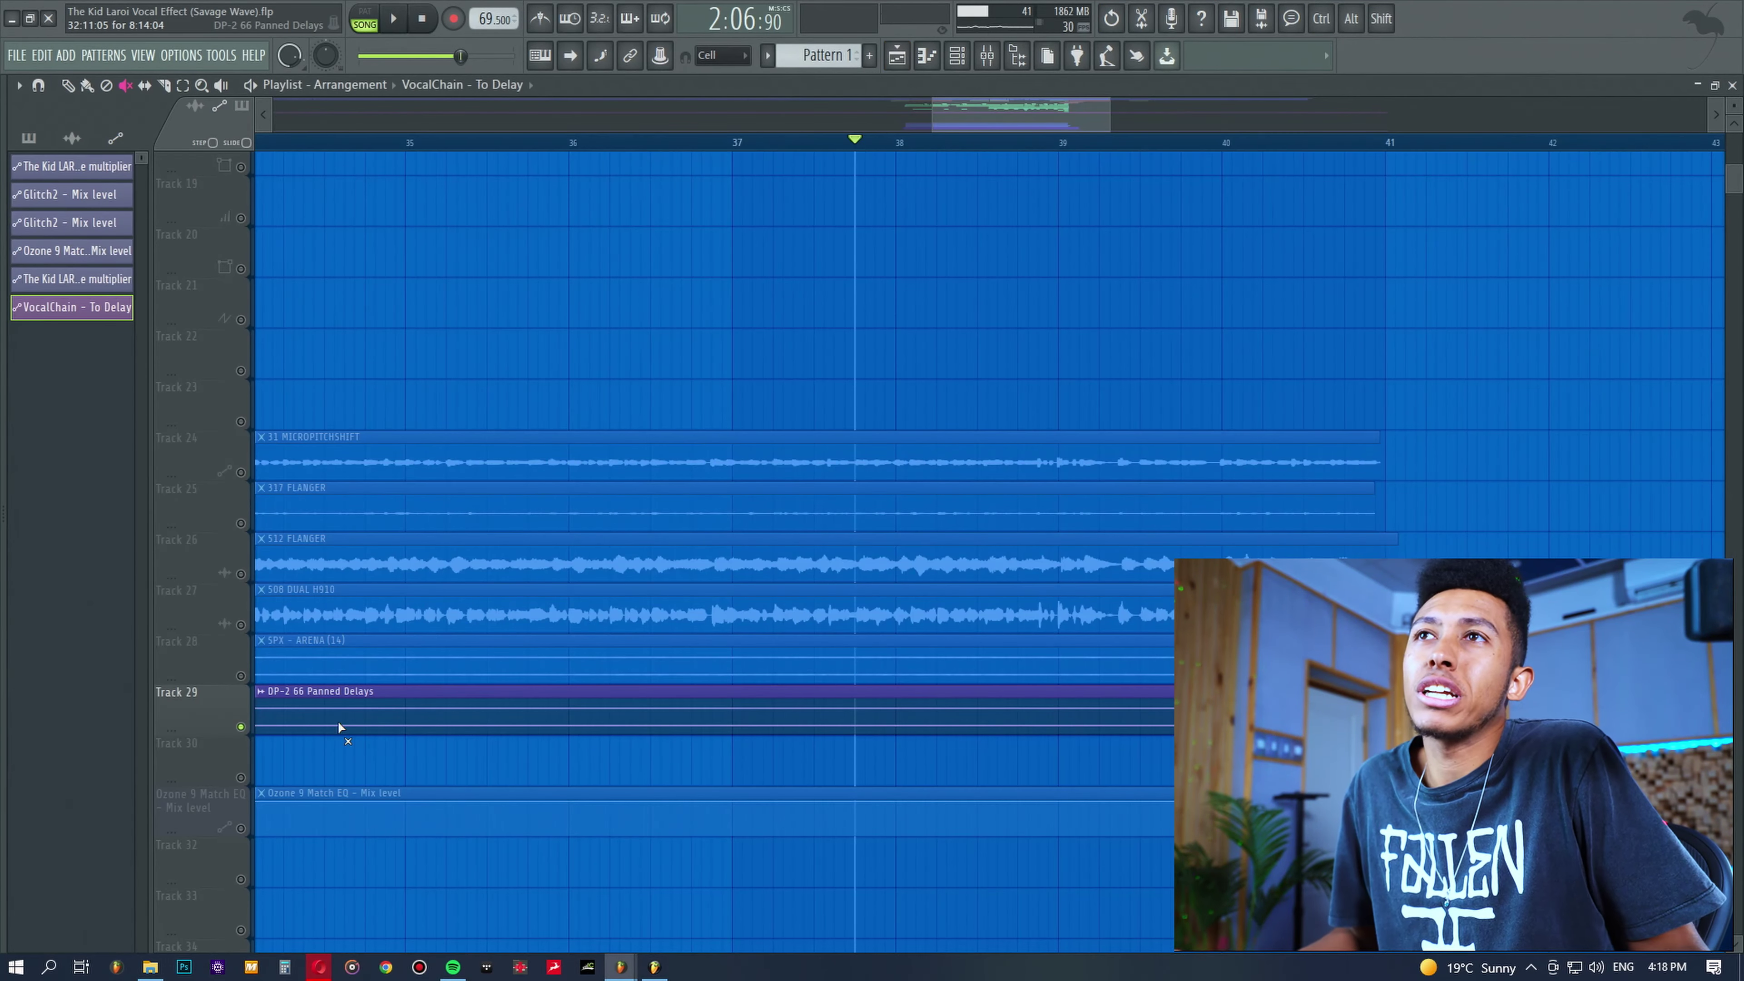
right_click(241, 728)
key(space)
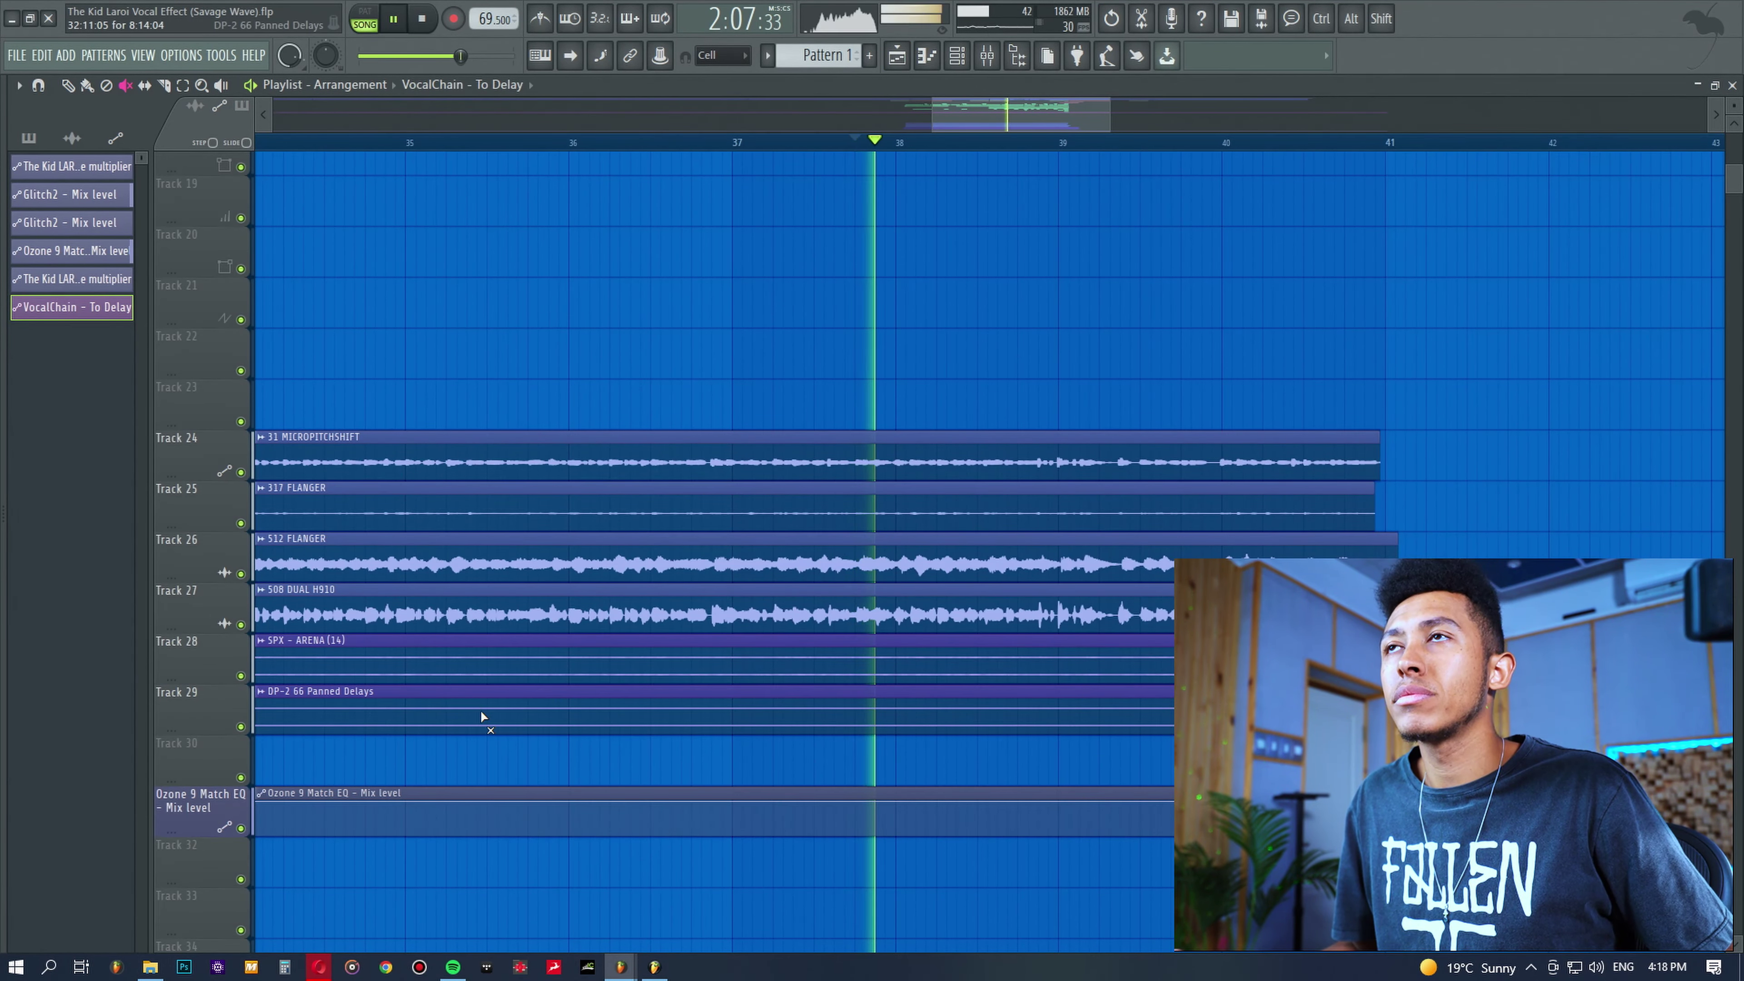
Check the 66 Panned Ddelay track in the mixer, stop playback and undo its raised volume.
key(F9)
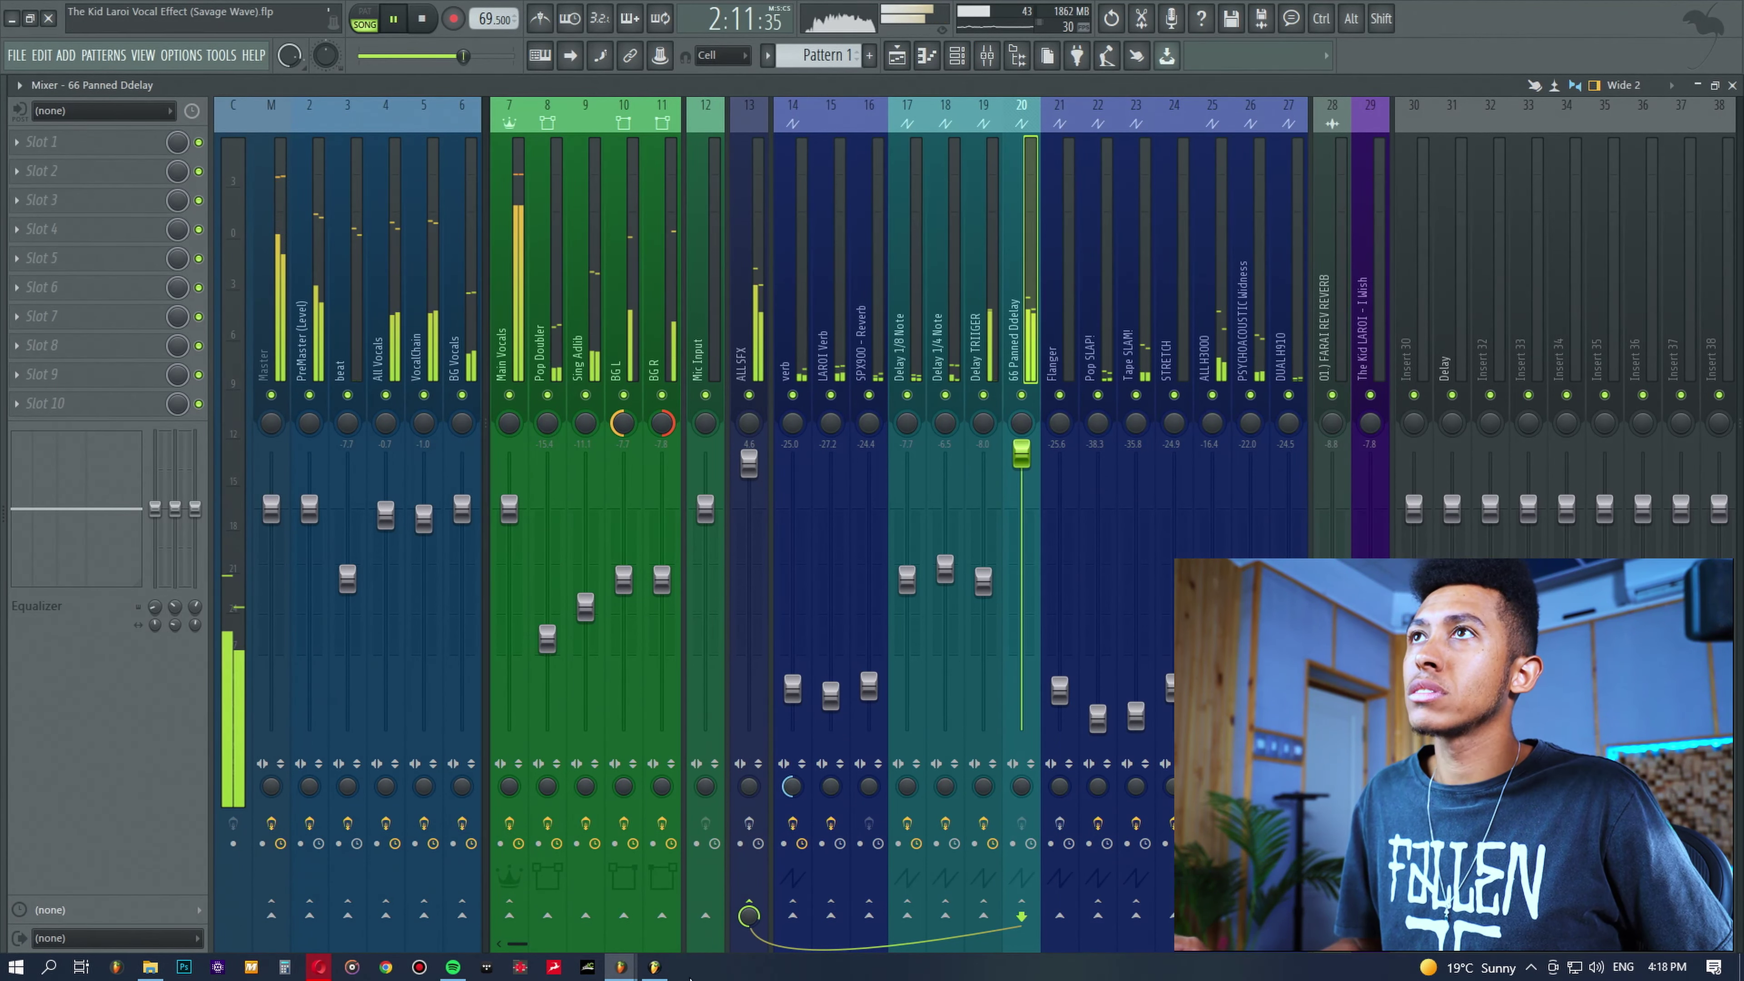
key(space)
key(ctrl+z)
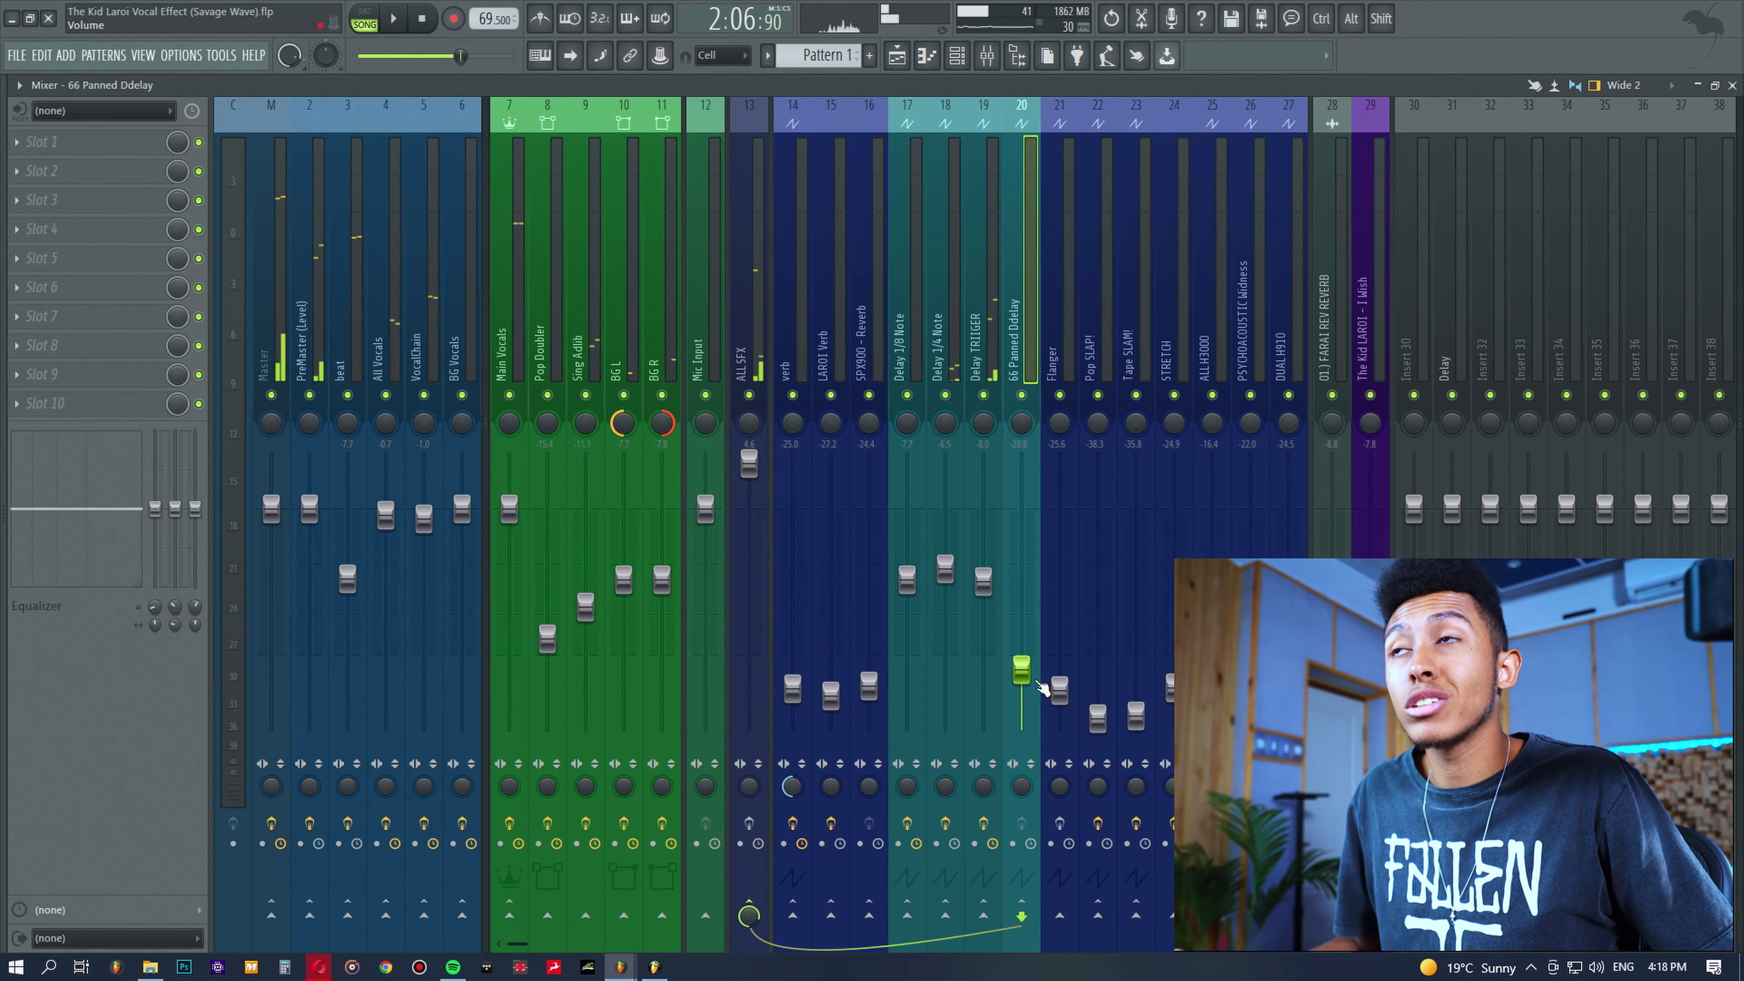
Raise the 66 Panned Ddelay fader while the full mix plays, and return it to its original level.
key(space)
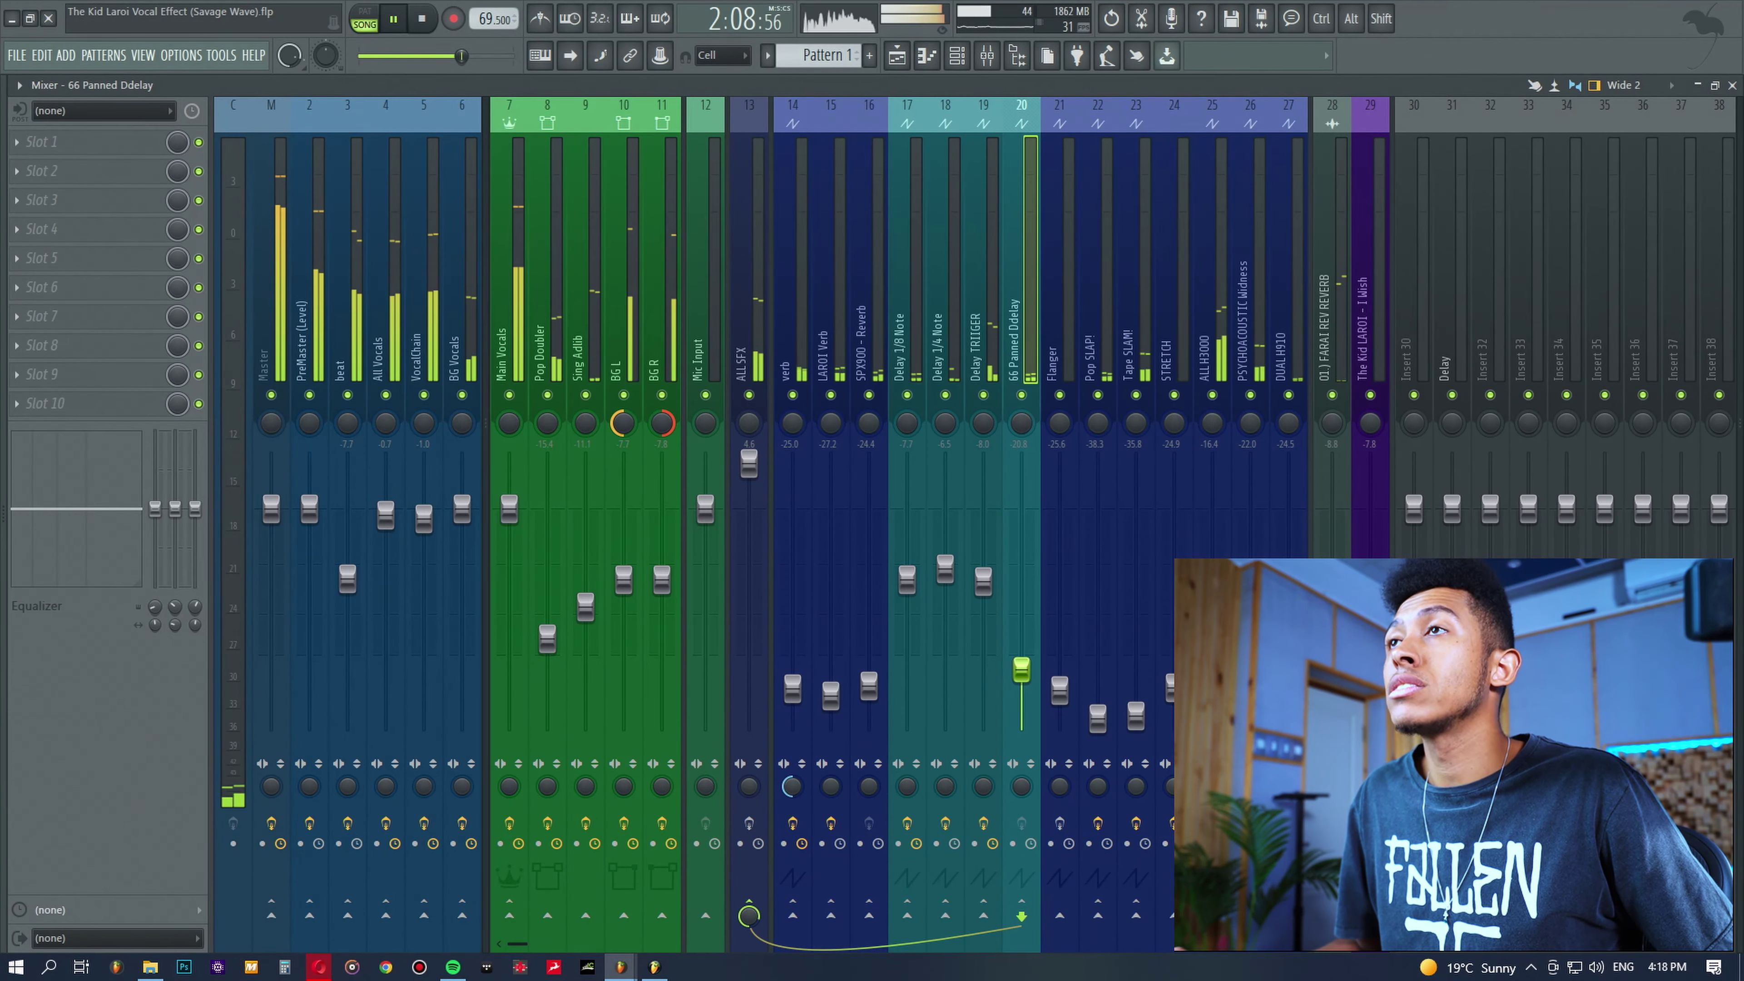
drag(1021, 670, 1021, 519)
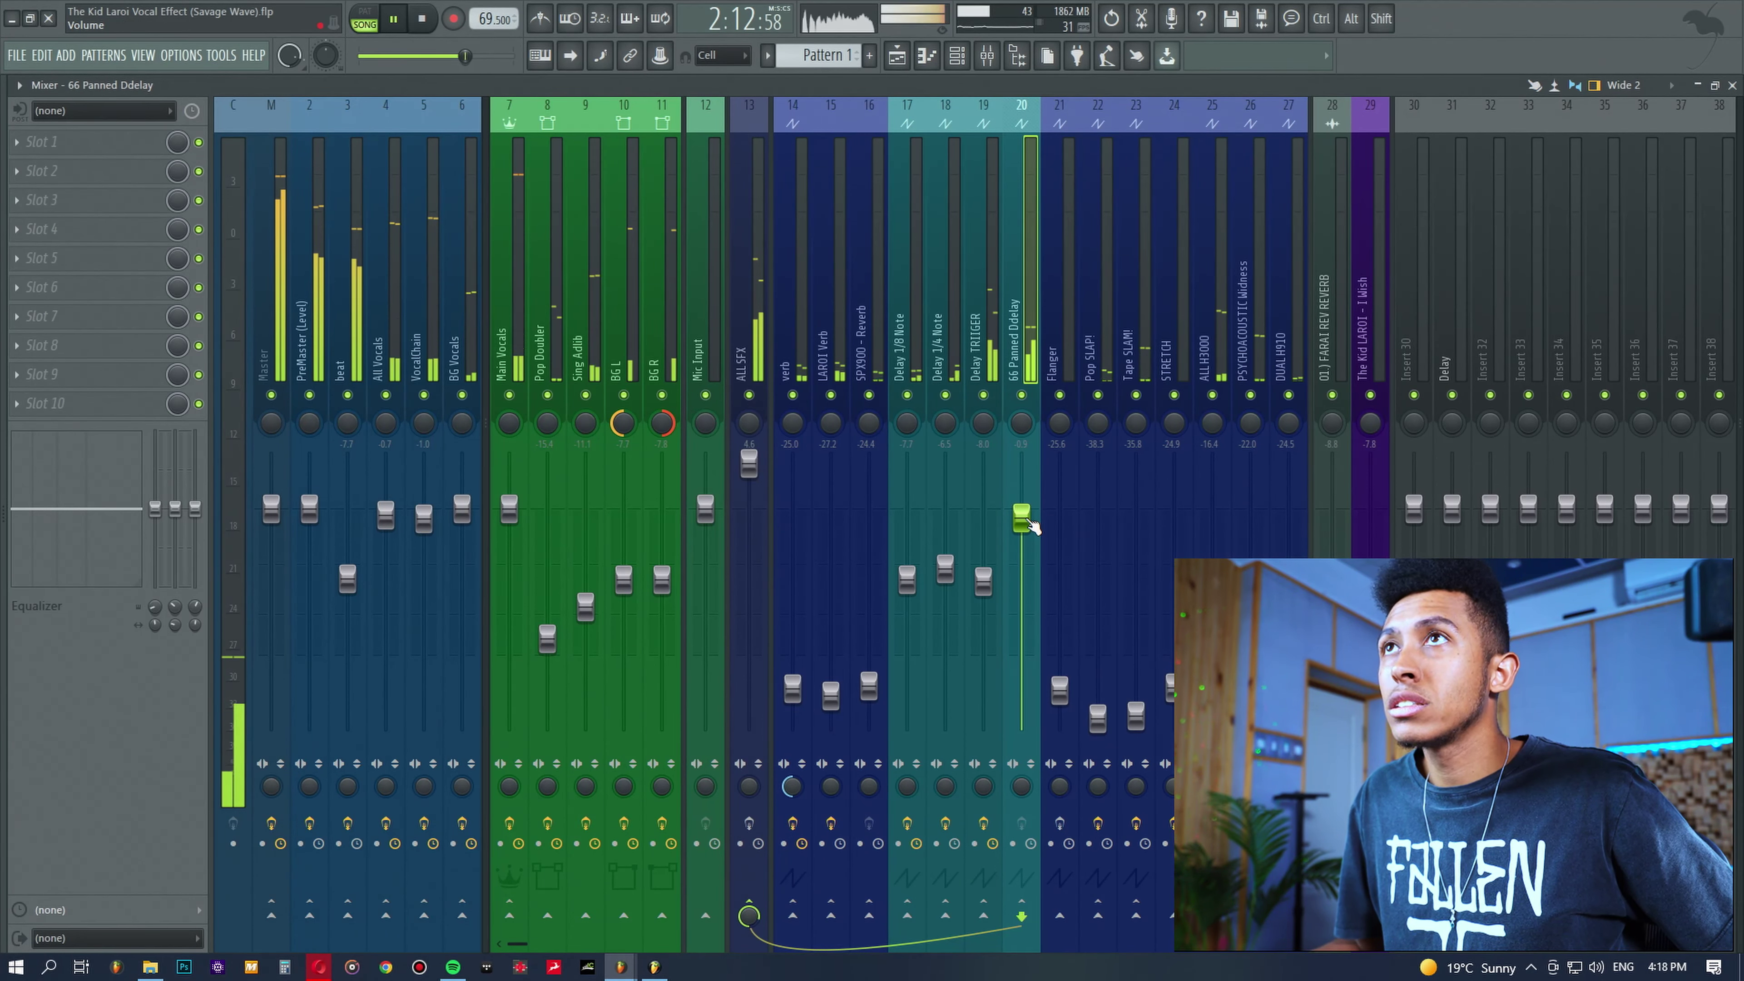
drag(1022, 519, 1022, 670)
key(space)
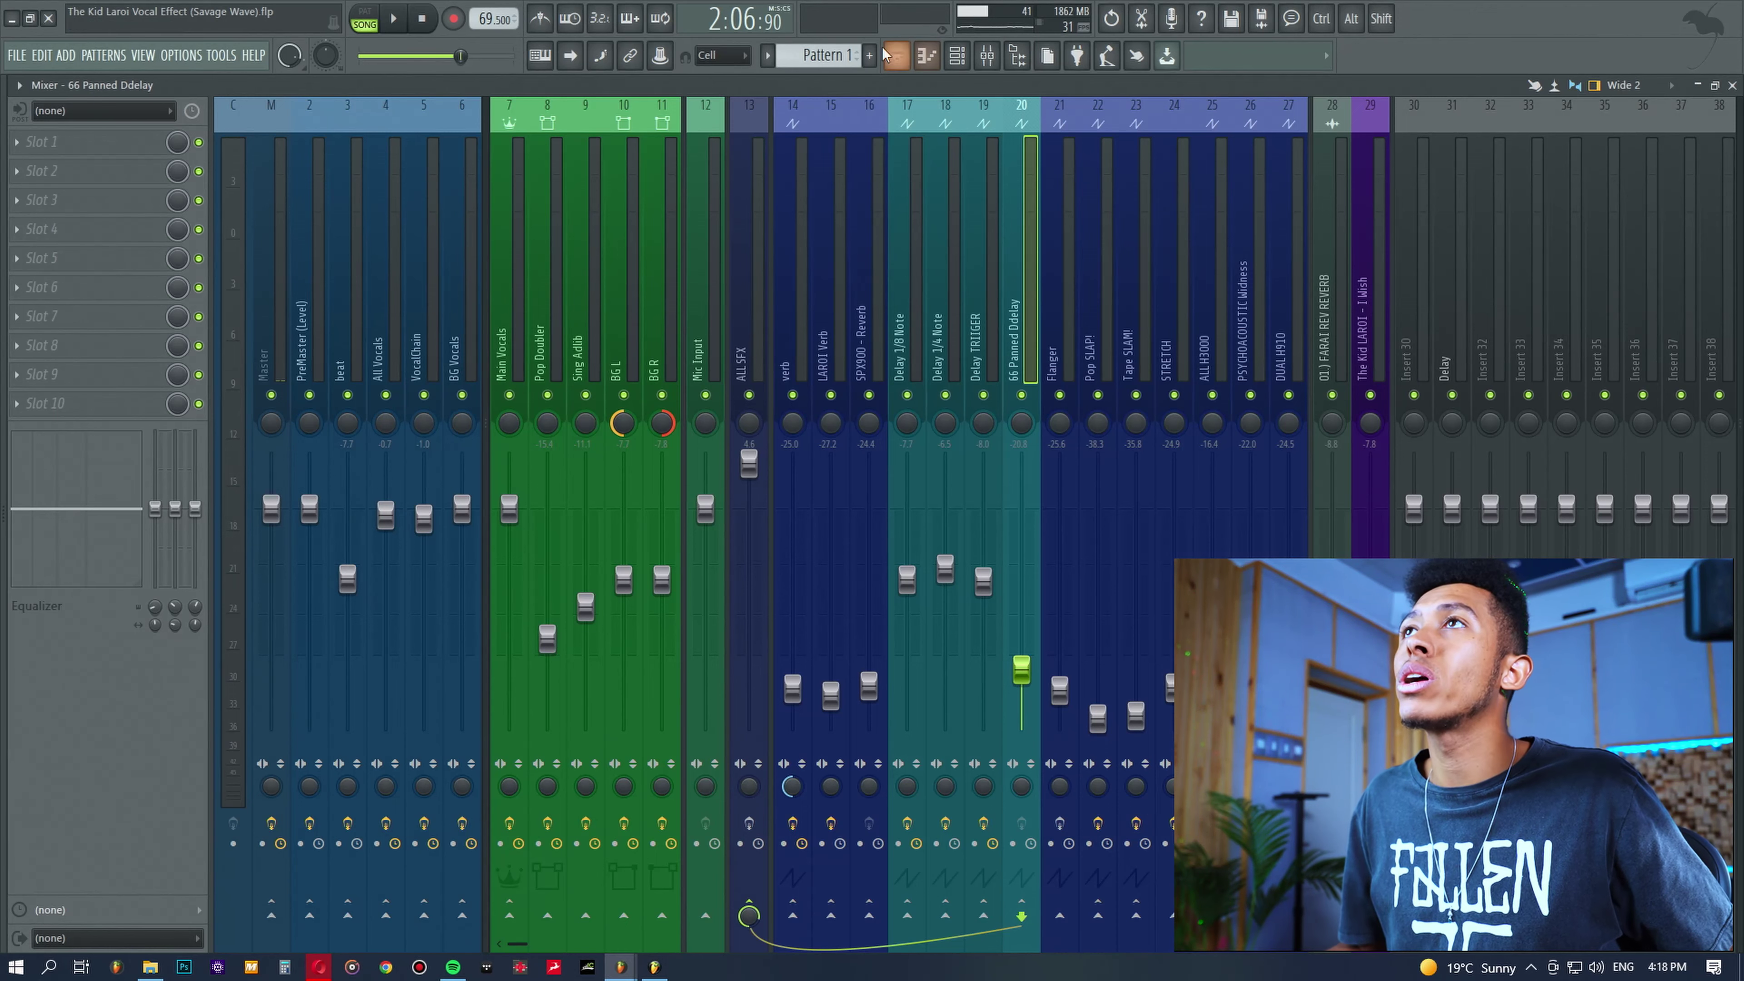
Examine the DELAY TRIGGER clips within the whole Playlist arrangement, and view the VocalChain track's plugin chain in the mixer.
click(902, 64)
scroll(770, 148, down, 5)
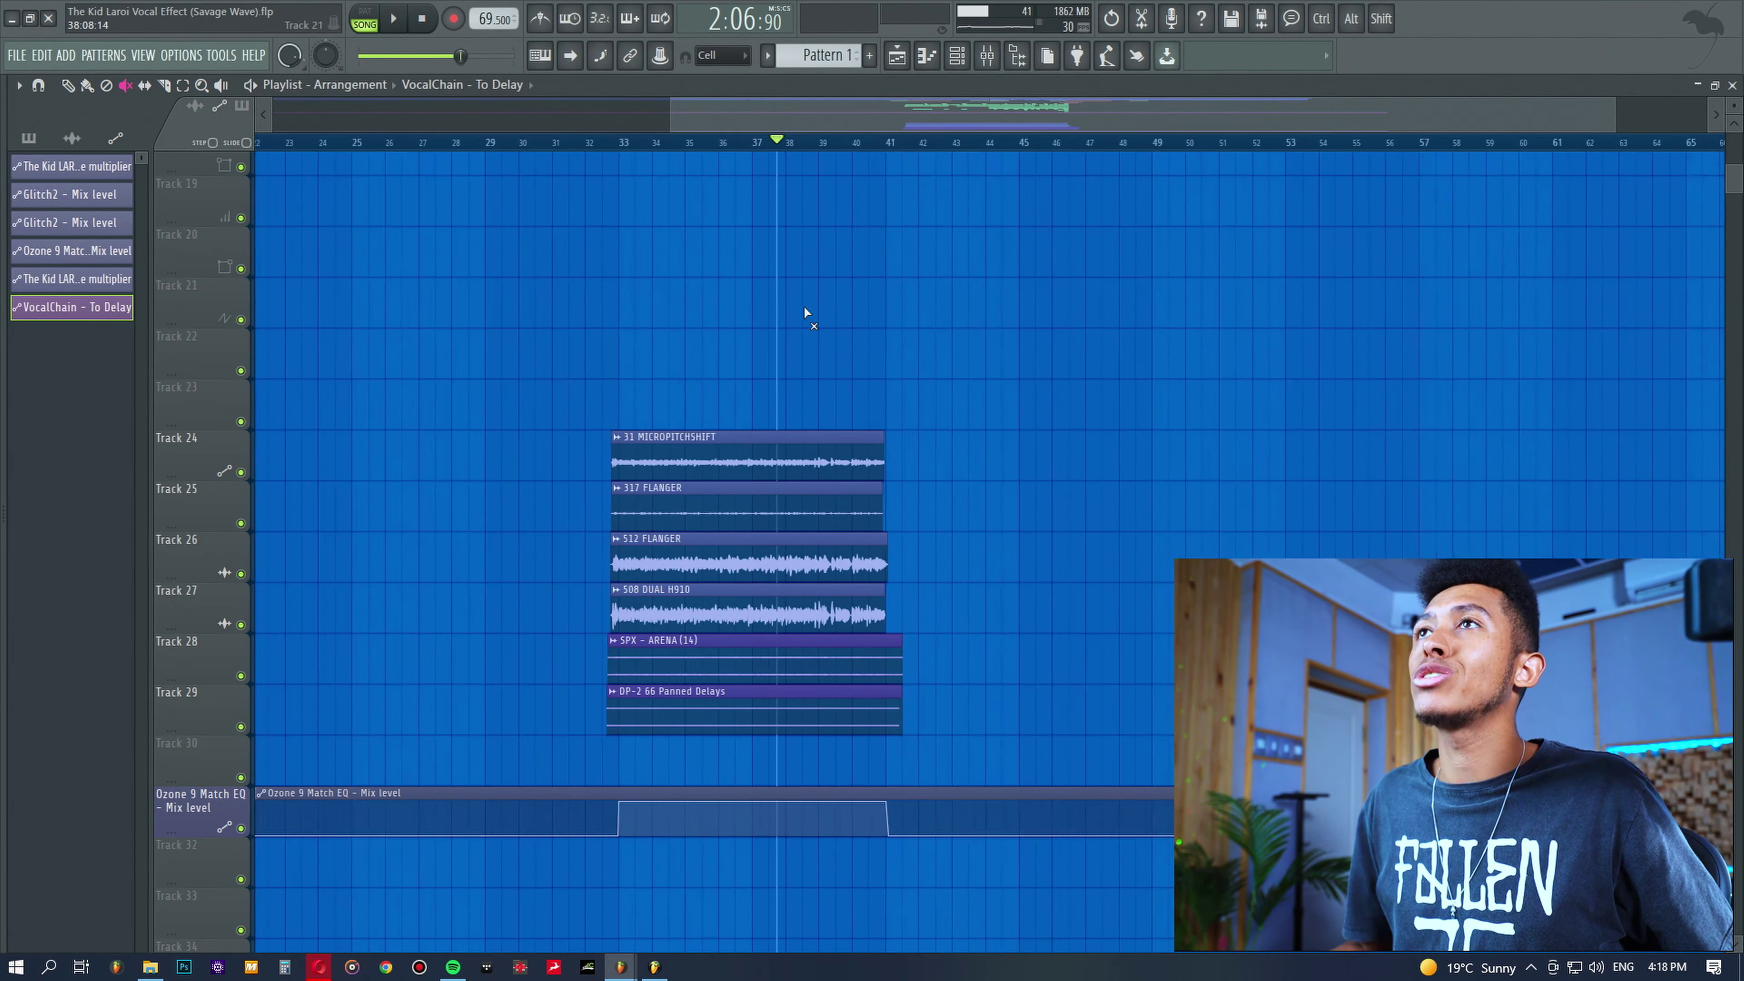
scroll(805, 305, up, 4)
scroll(805, 305, up, 6)
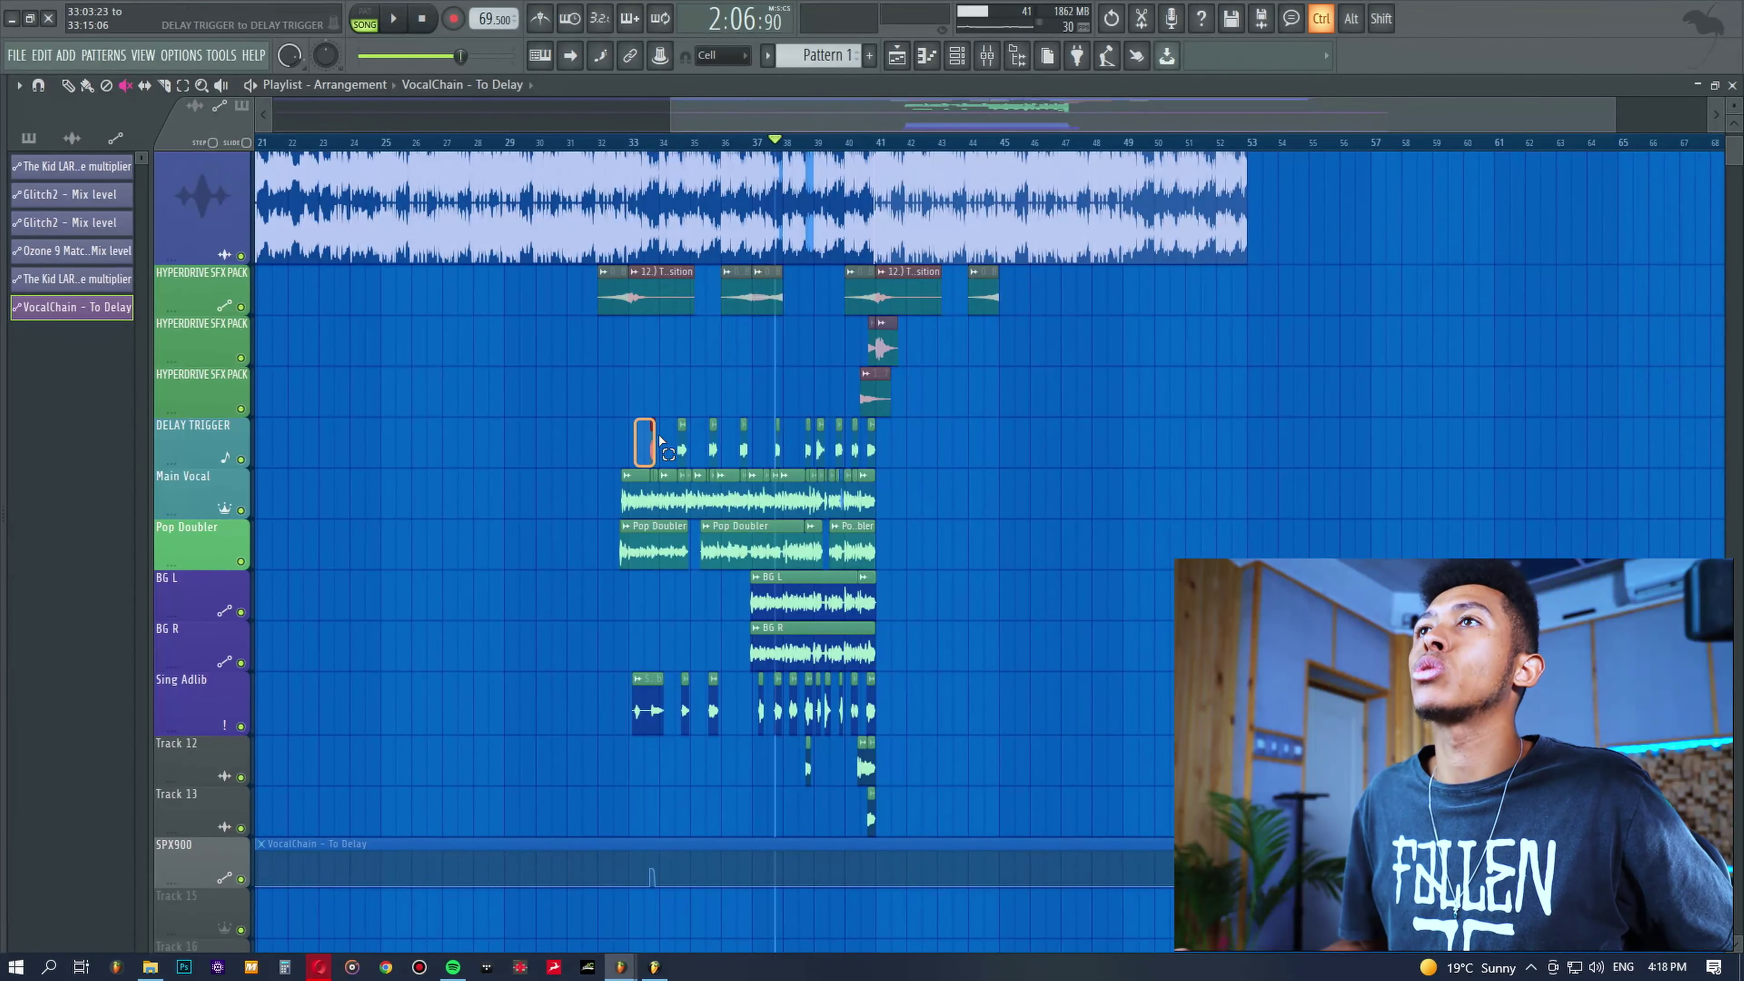
ctrl+click(686, 444)
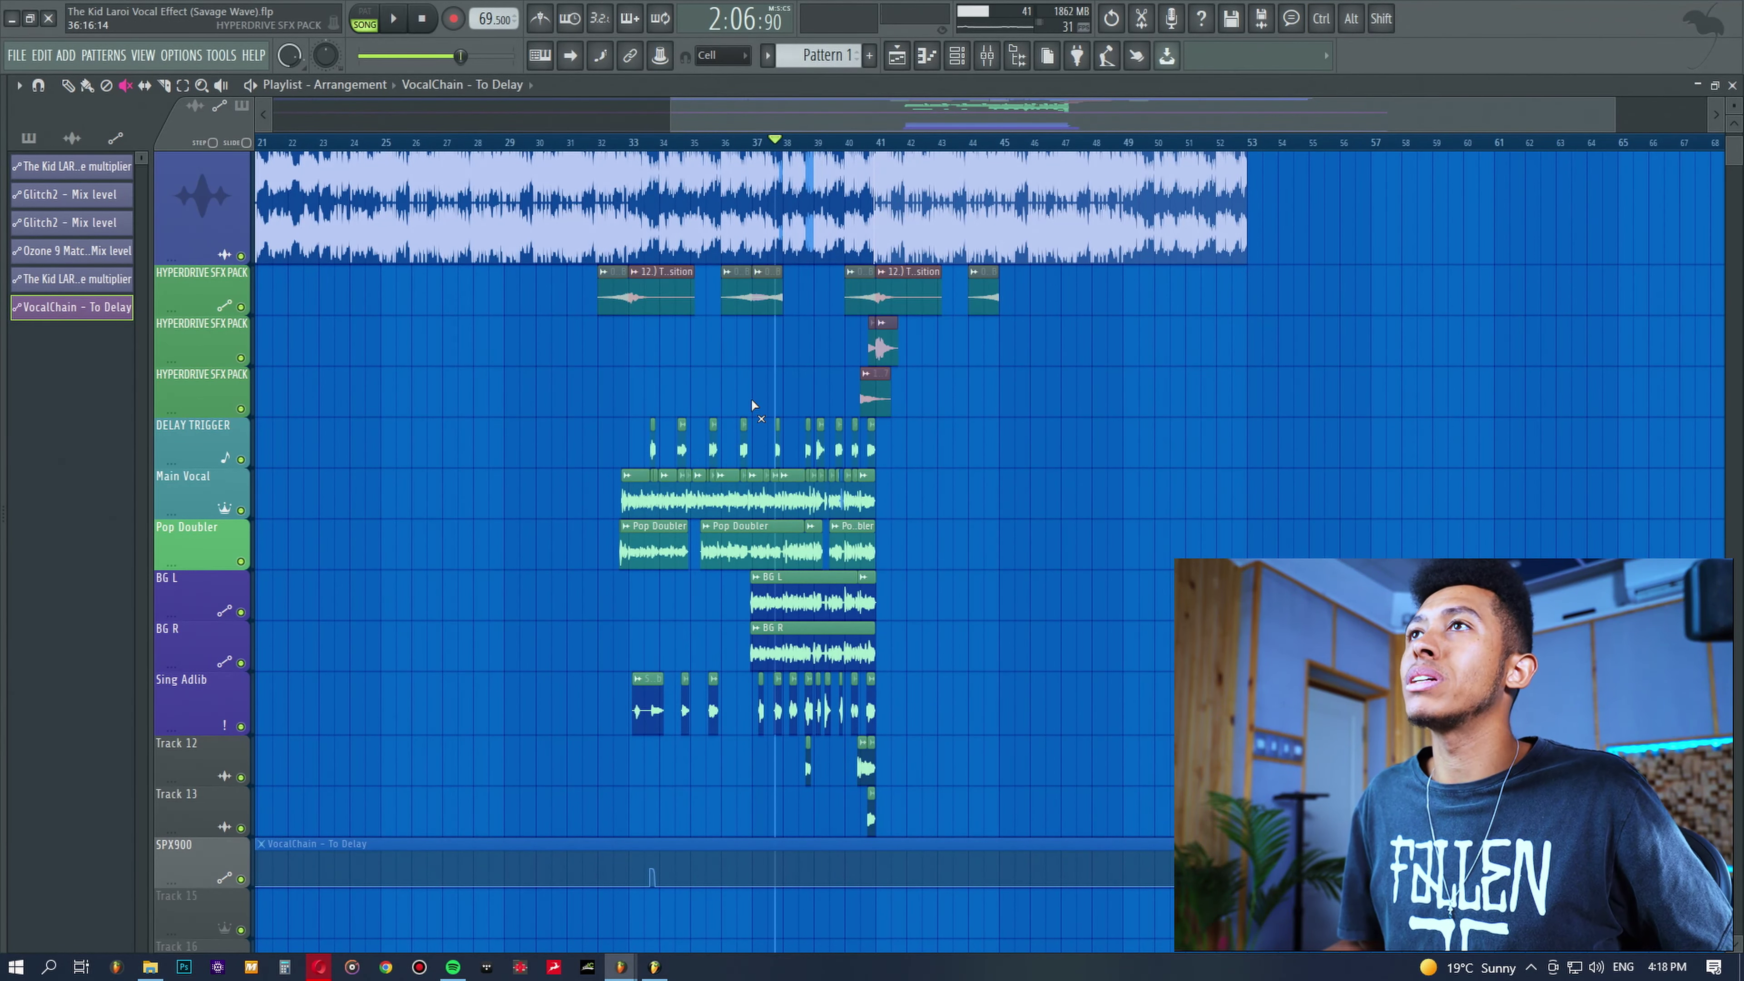
scroll(752, 402, up, 2)
scroll(725, 369, up, 5)
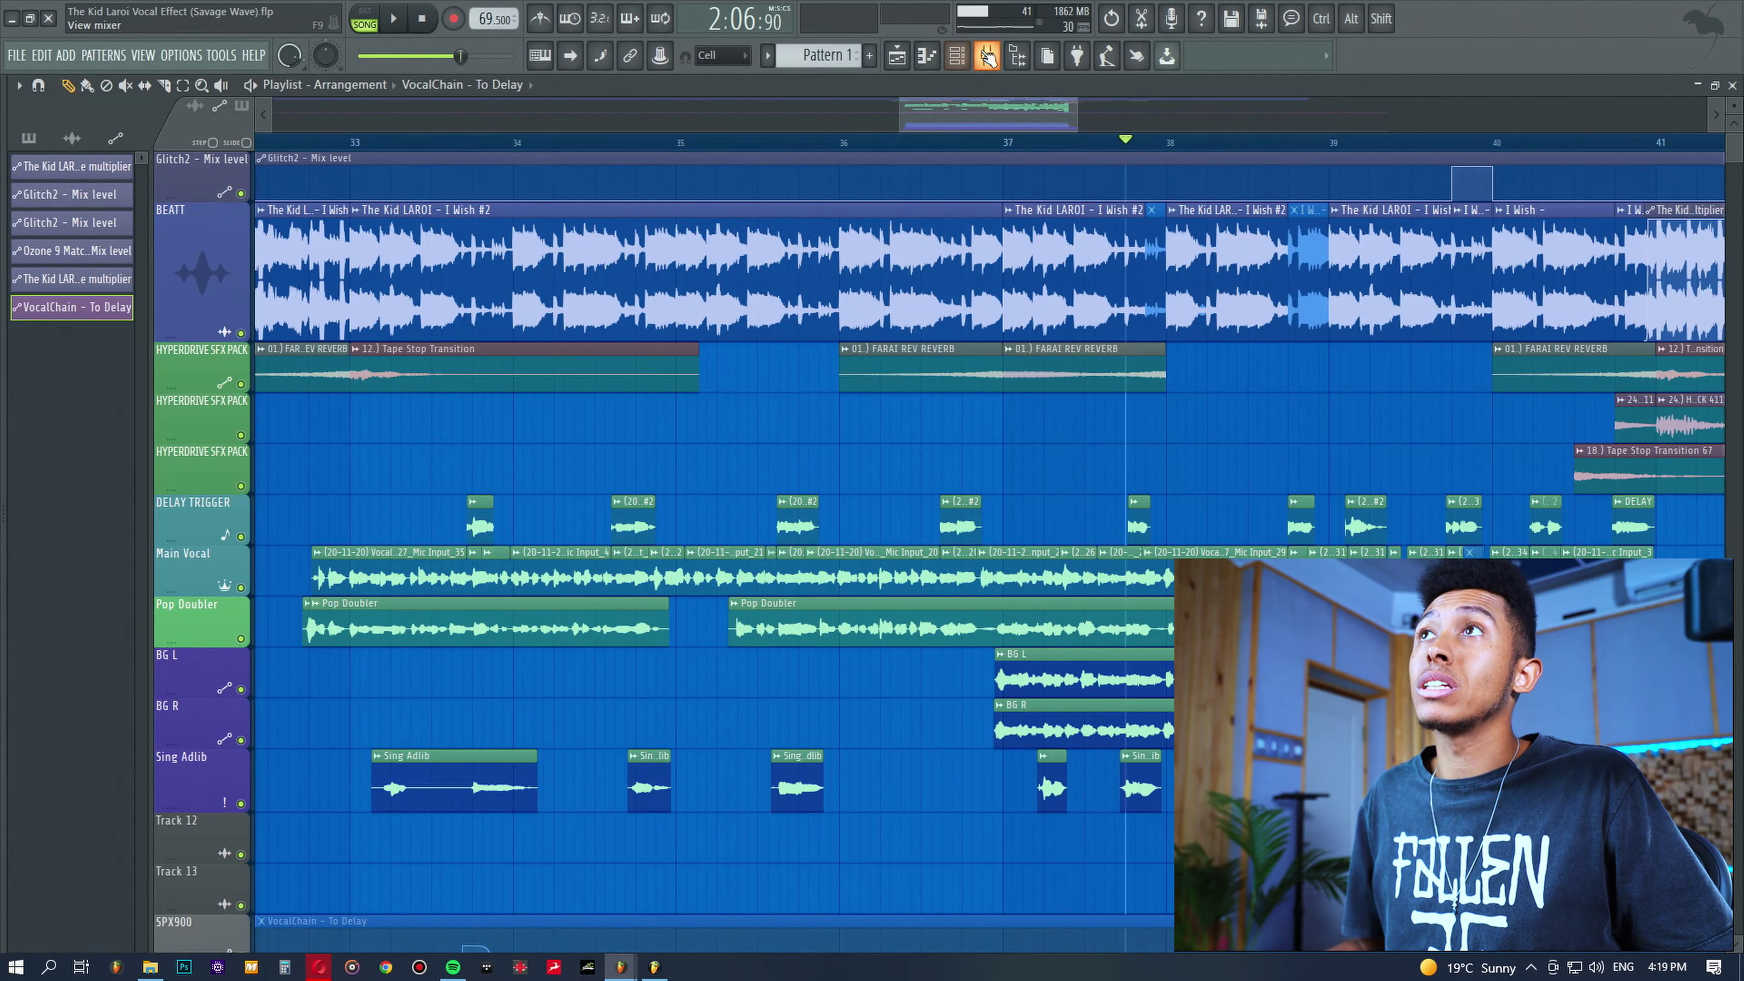
click(986, 56)
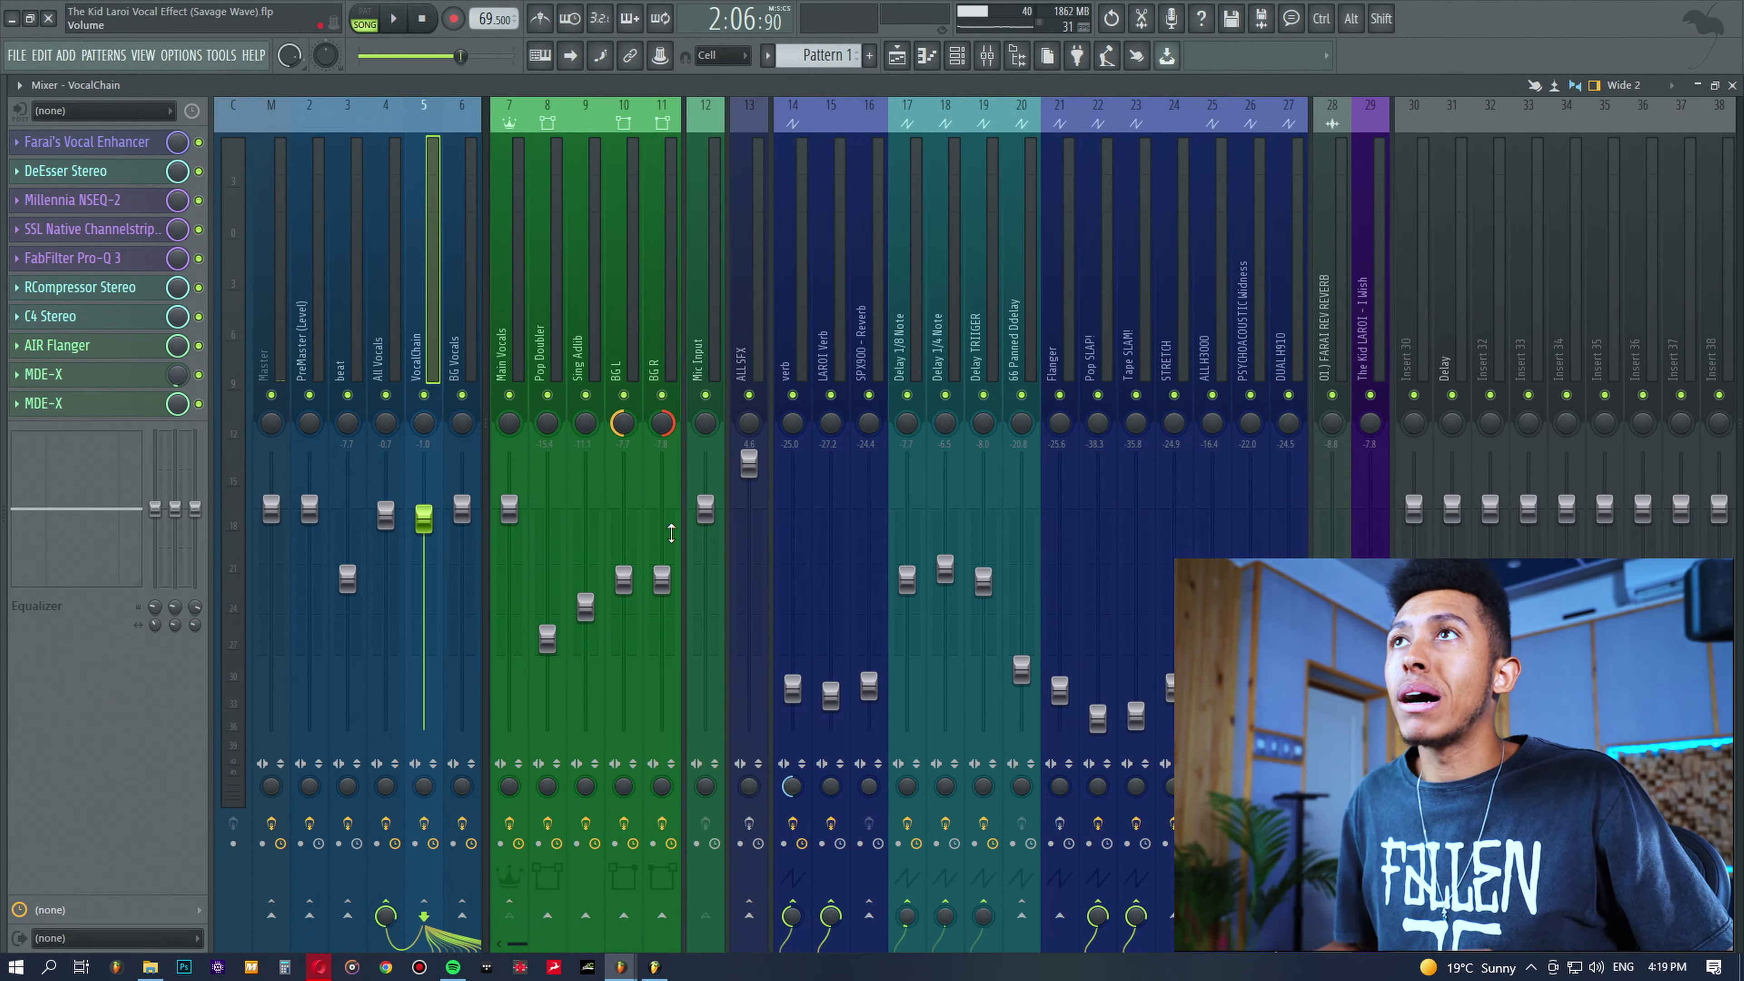
Select the third Sing Adlib clip with playback starting just before it, and check the Sing Adlib track's send to Delay 1/4 Note.
click(580, 320)
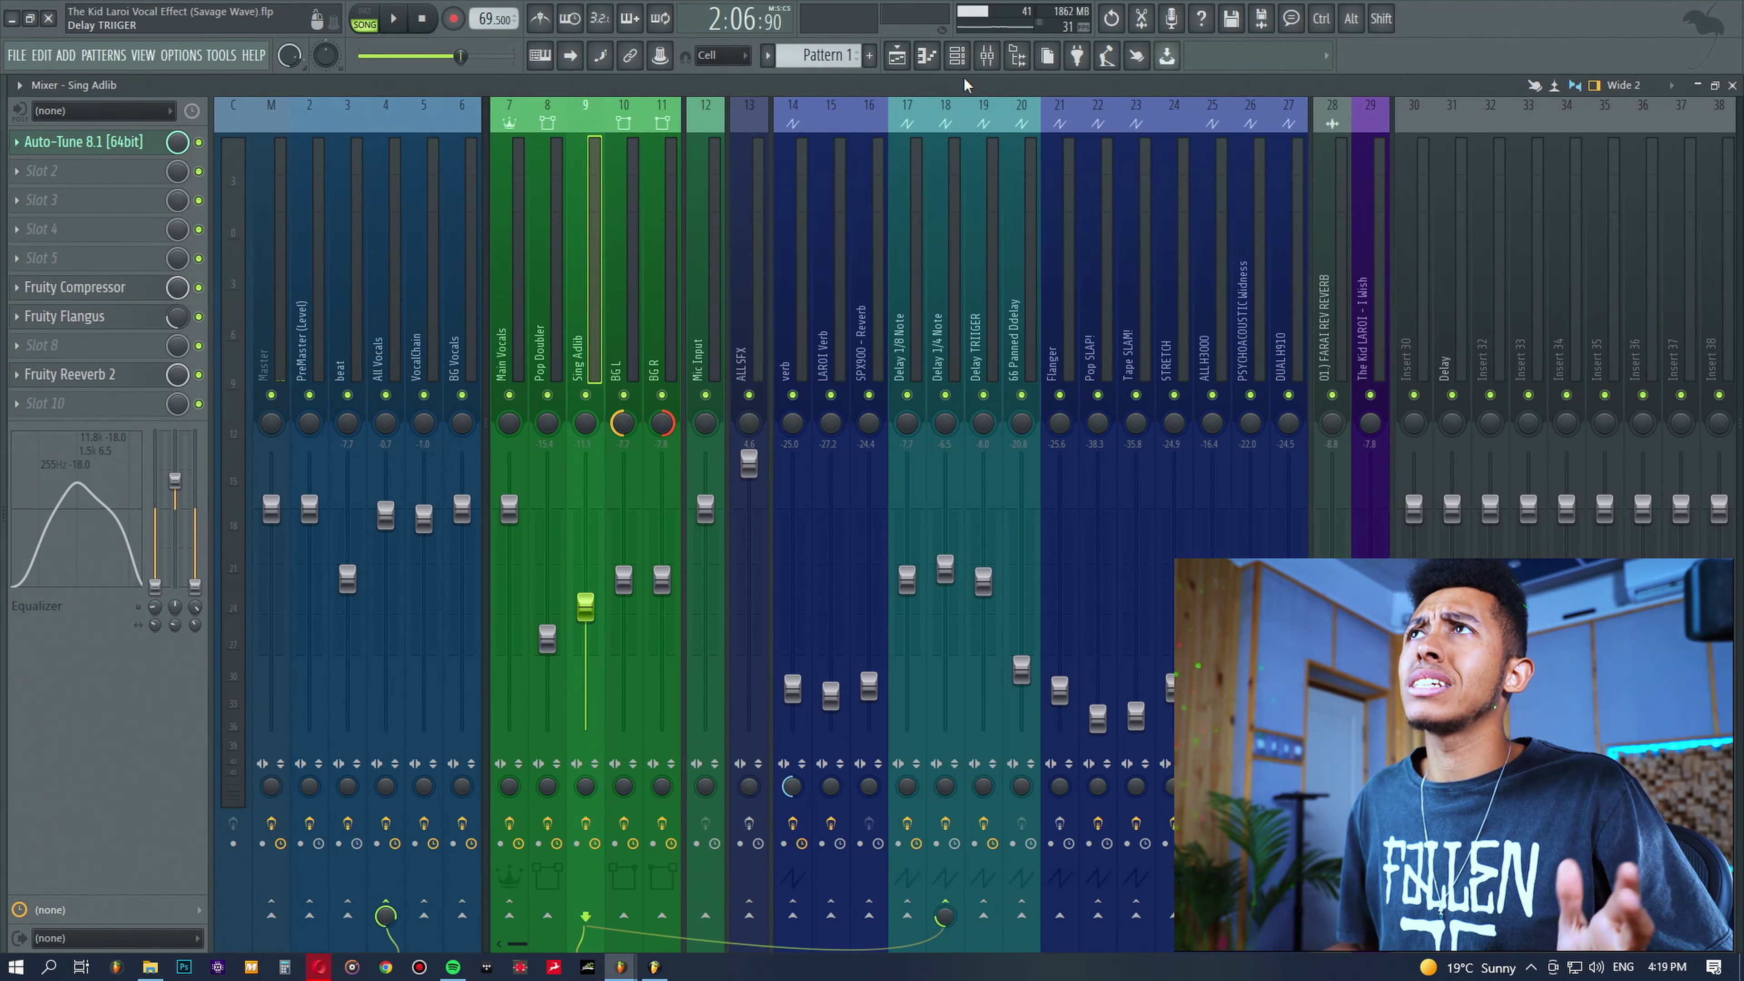
click(898, 58)
scroll(1030, 456, down, 4)
drag(758, 618, 821, 628)
drag(781, 146, 759, 147)
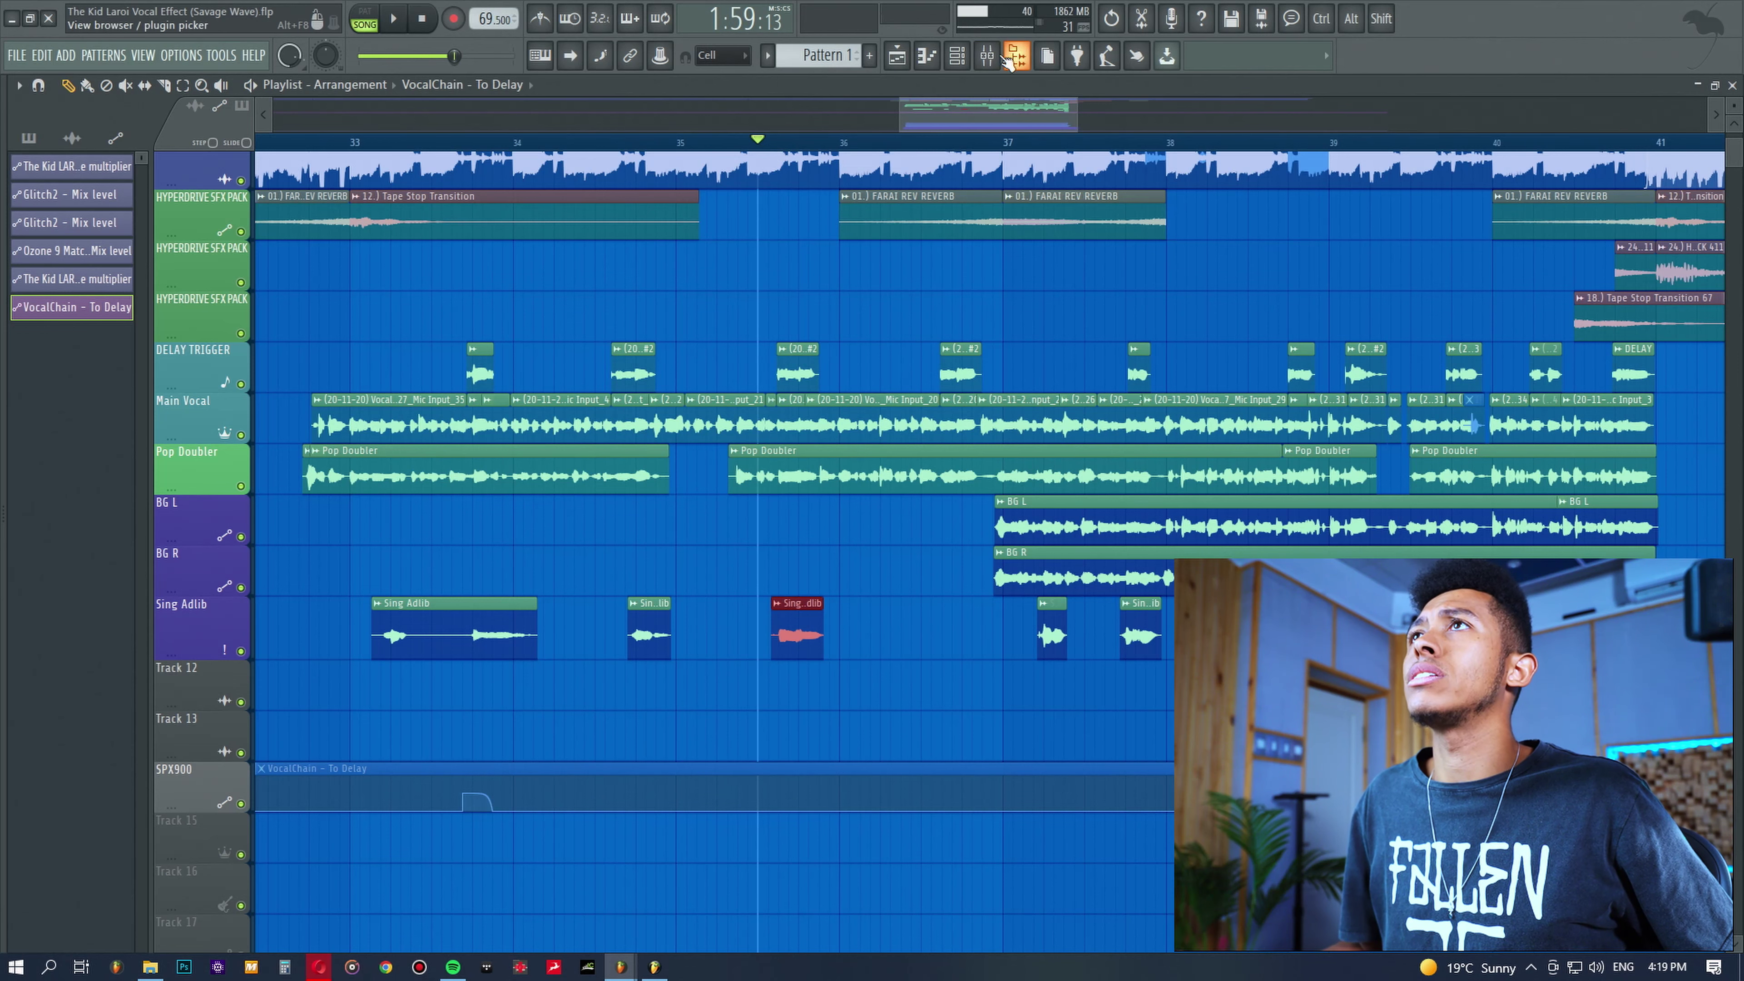
click(987, 55)
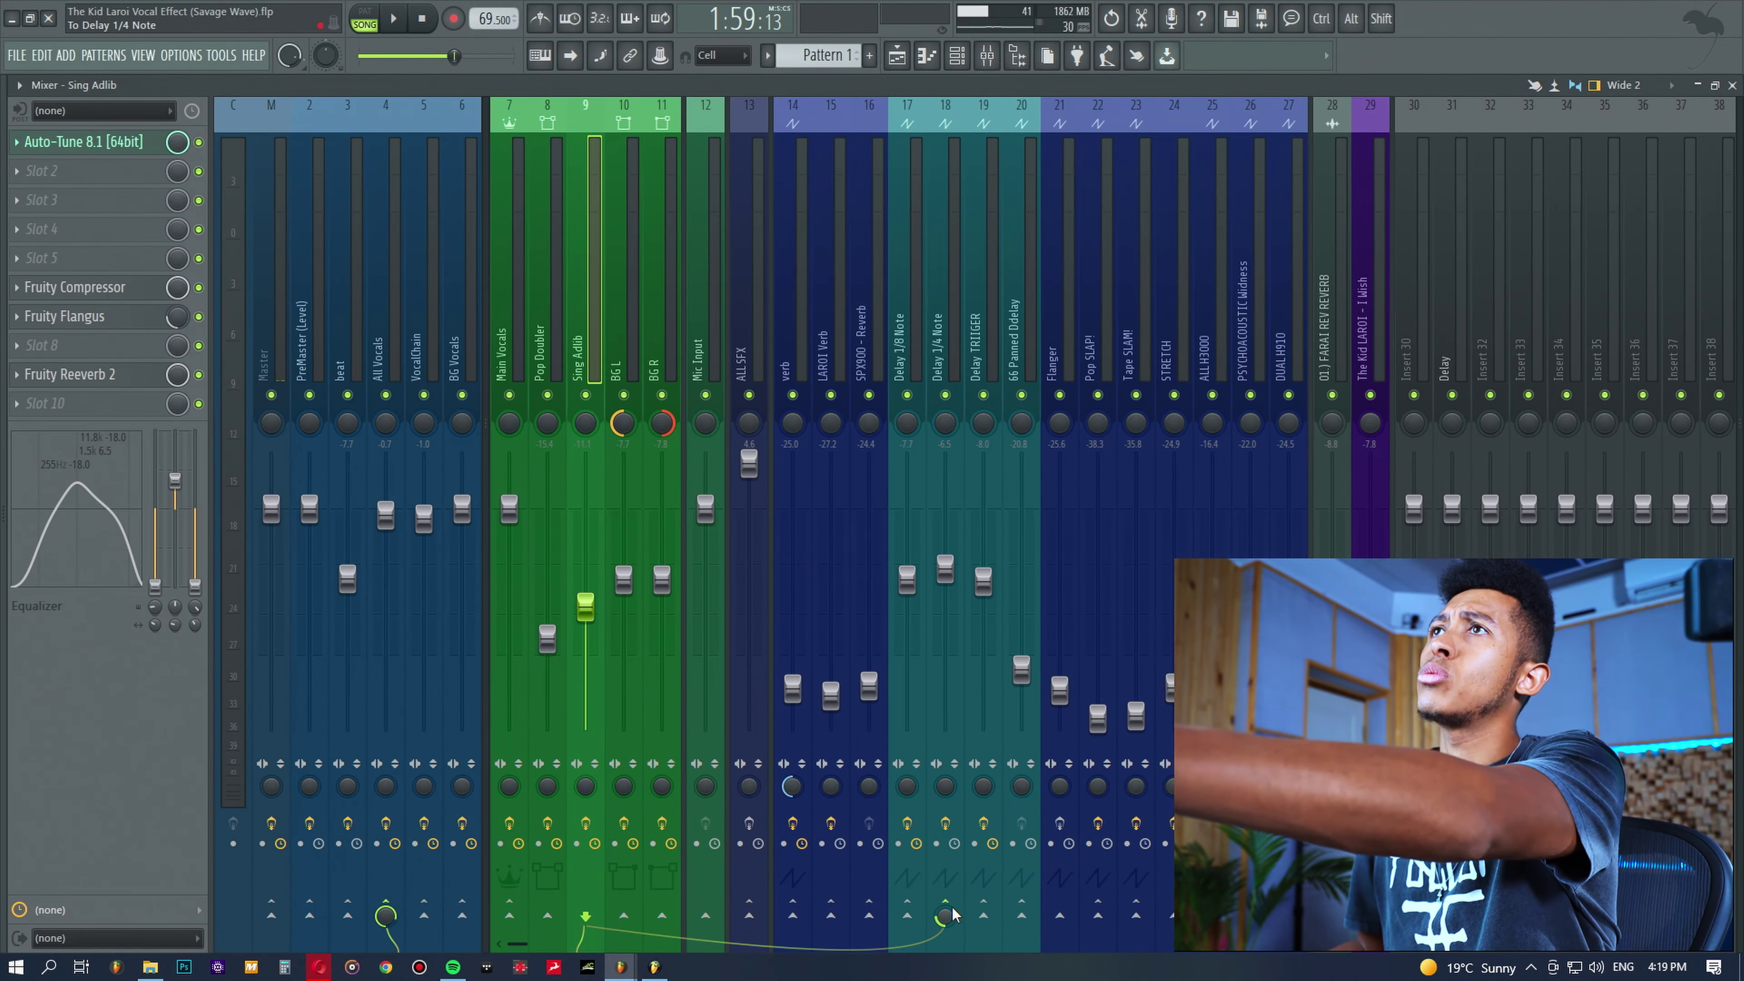
click(897, 55)
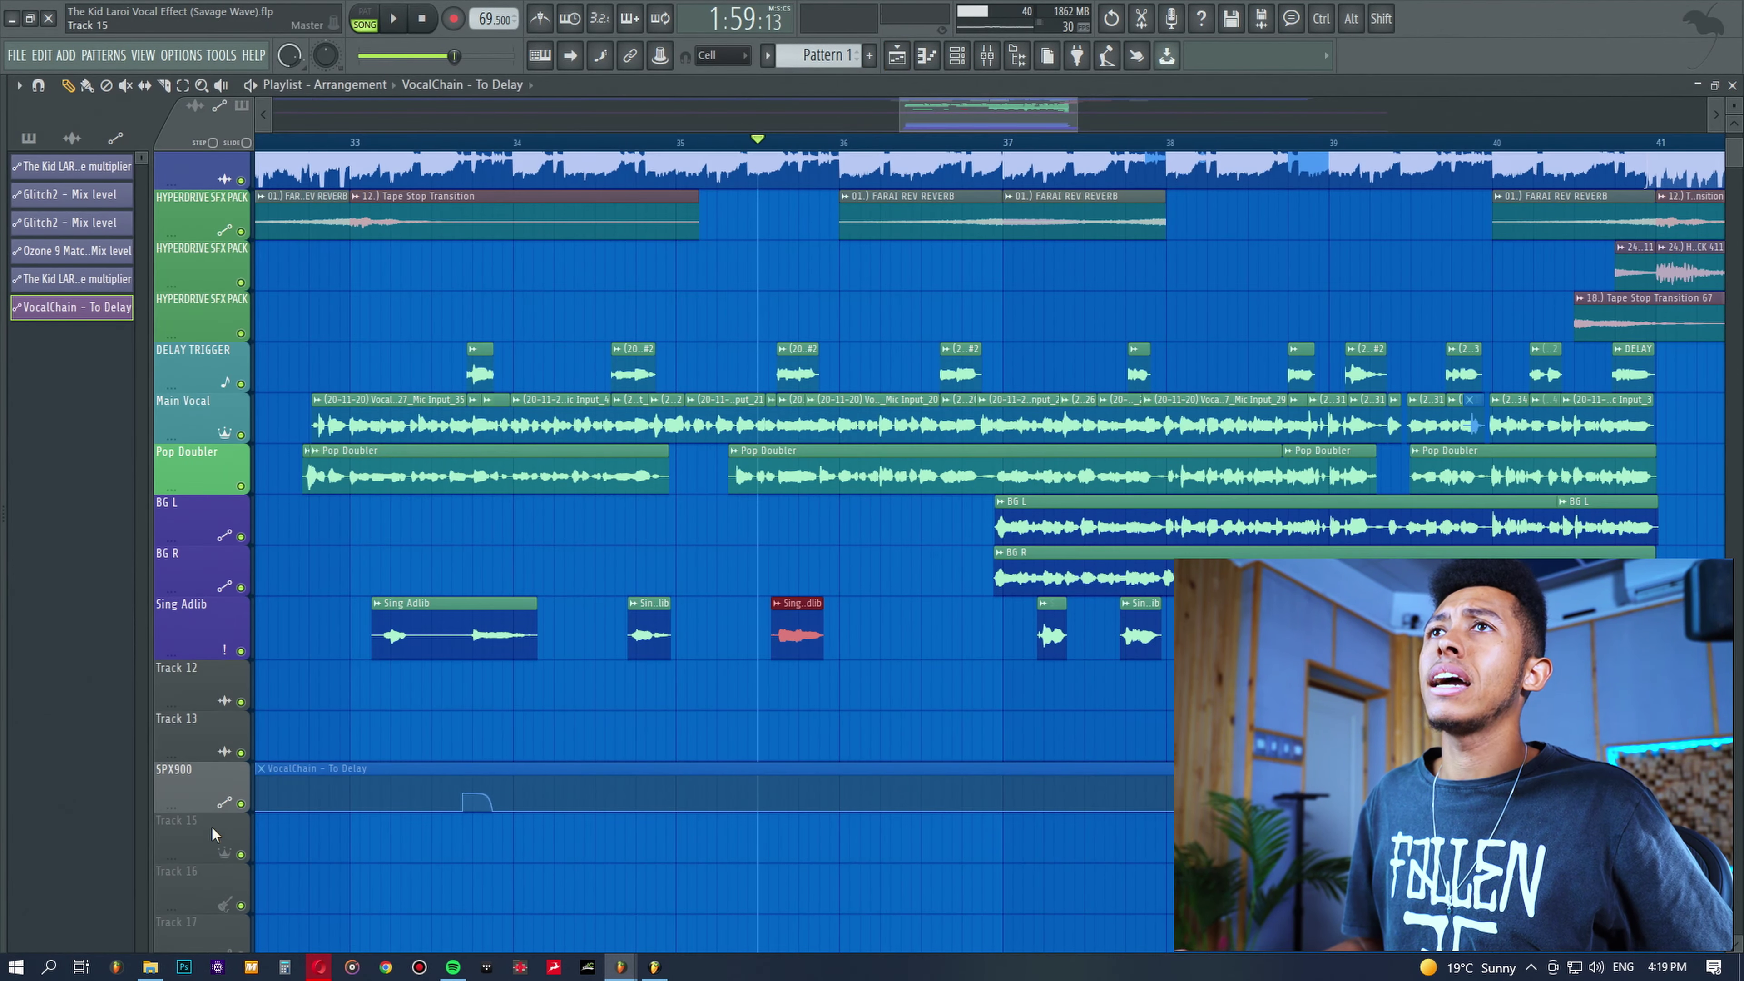
Solo the Sing Adlib Playlist track and play it while viewing the Delay 1/4 Note mixer track.
right_click(241, 651)
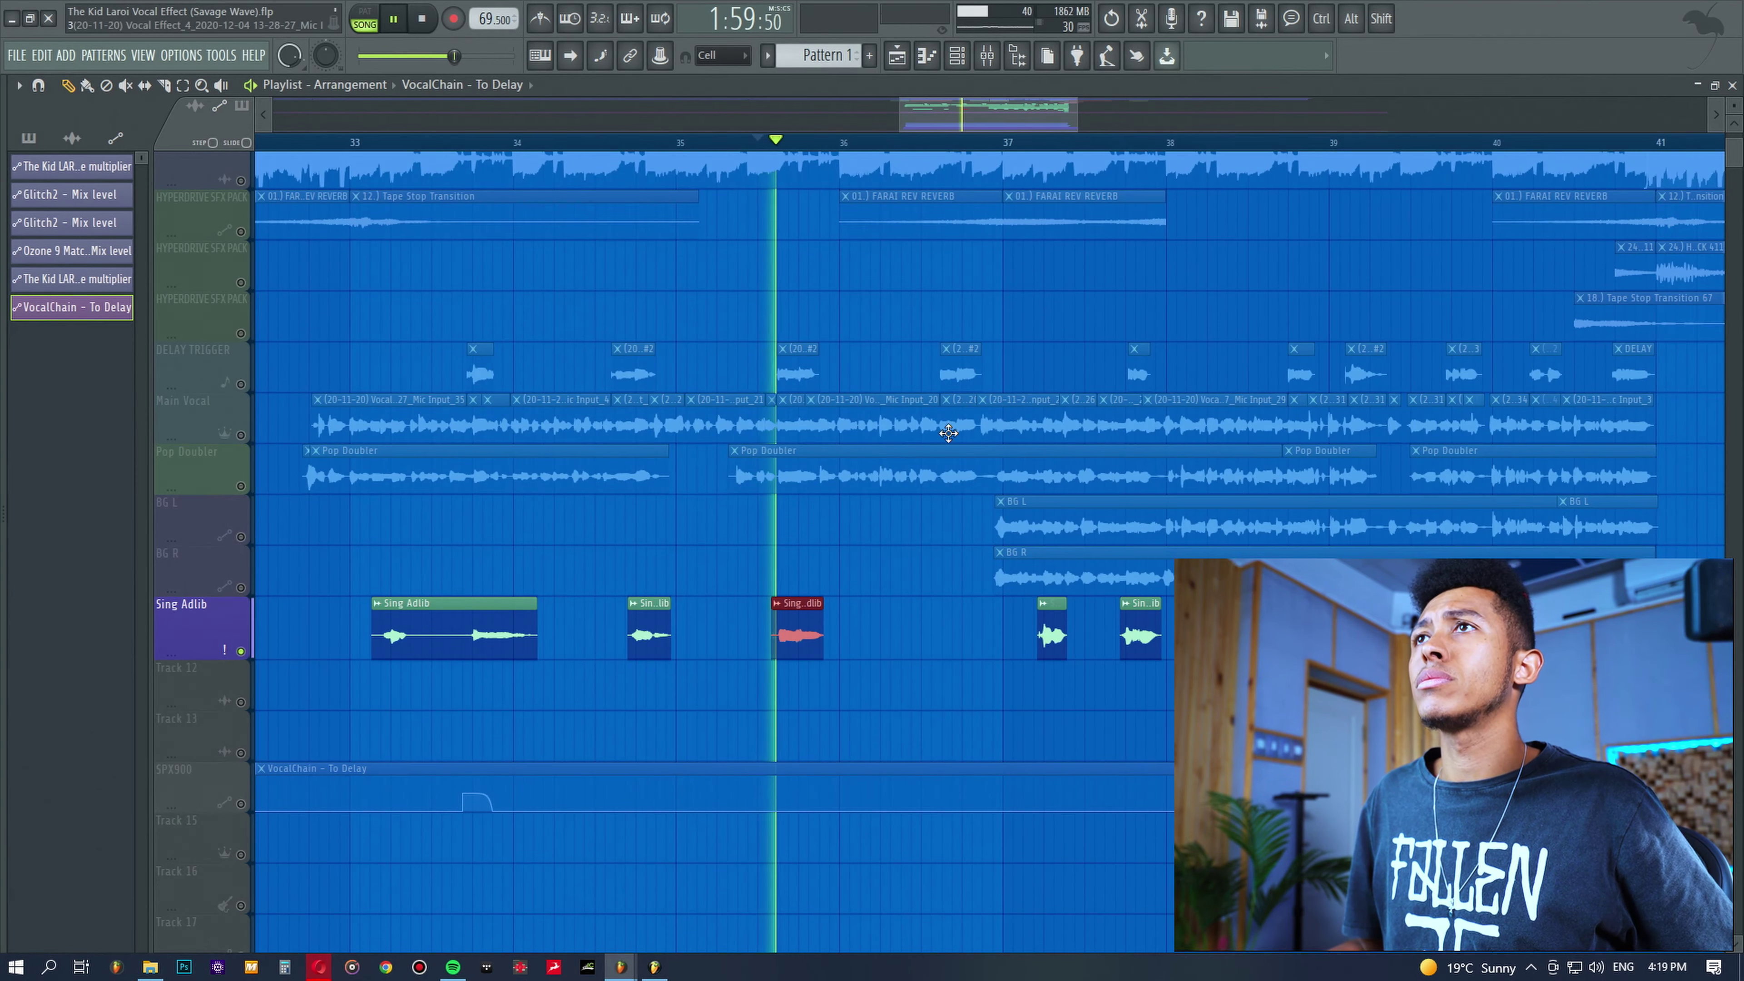
key(F9)
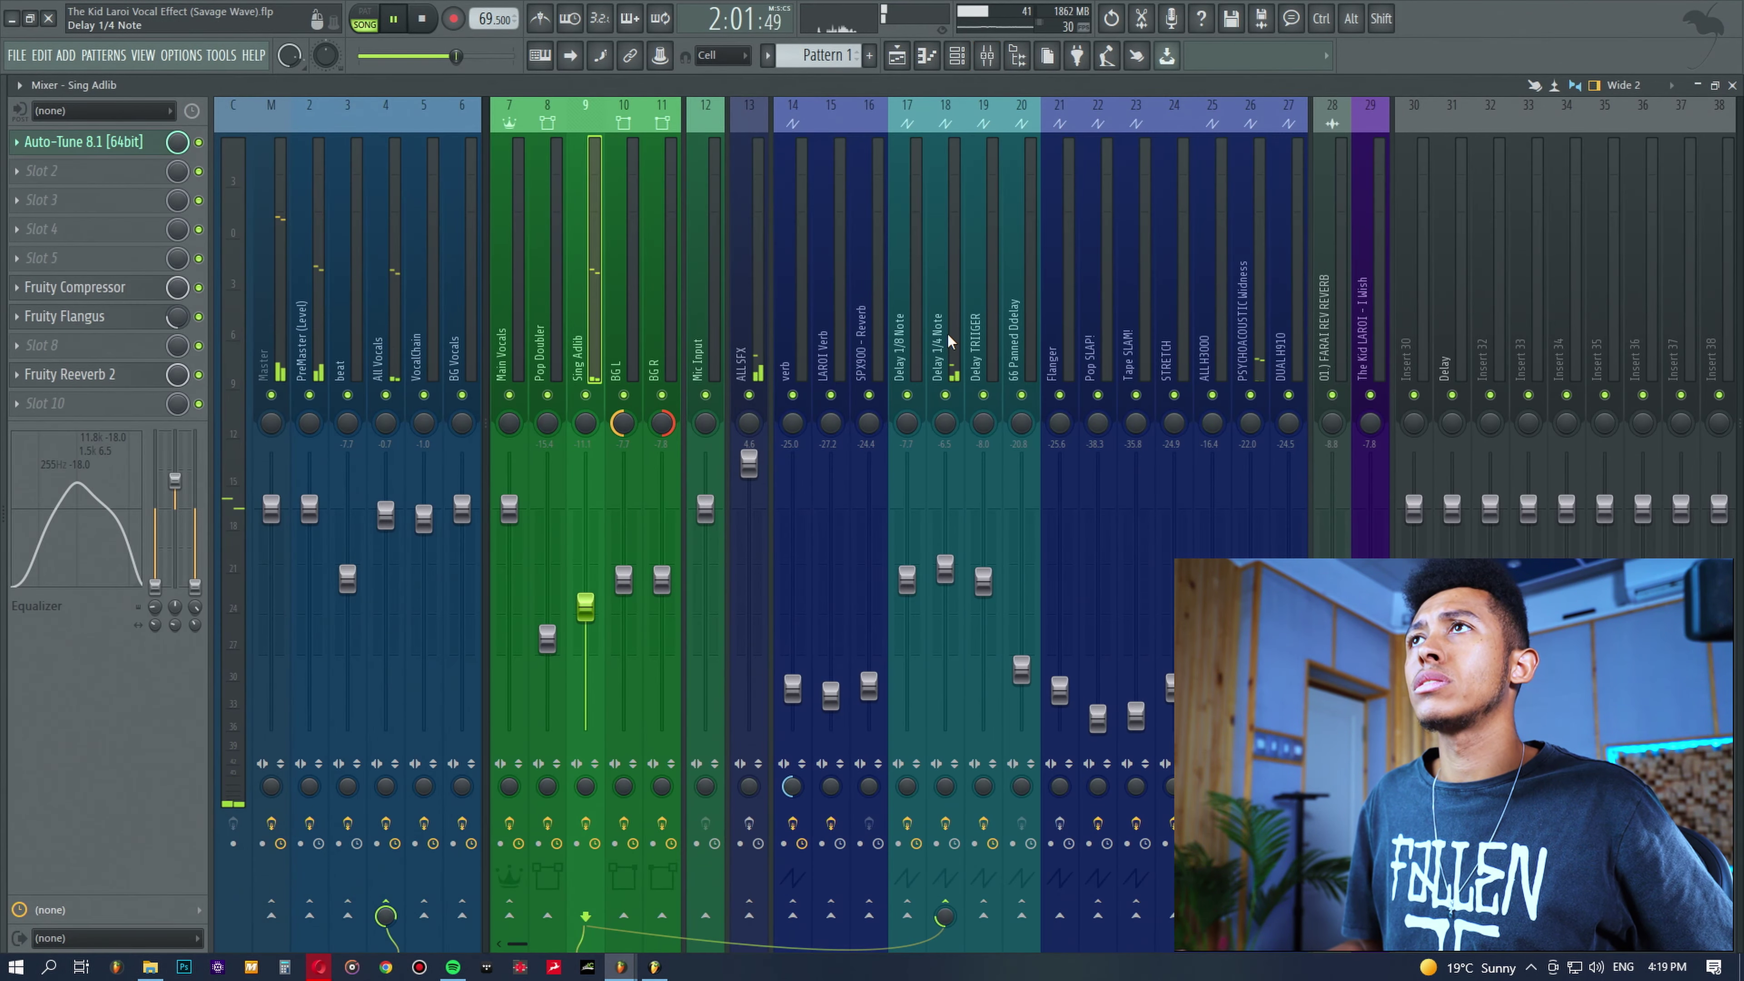
click(947, 334)
key(space)
Unsolo the Sing Adlib Playlist track, play the same passage in the full mix, and stop playback in the mixer.
click(898, 57)
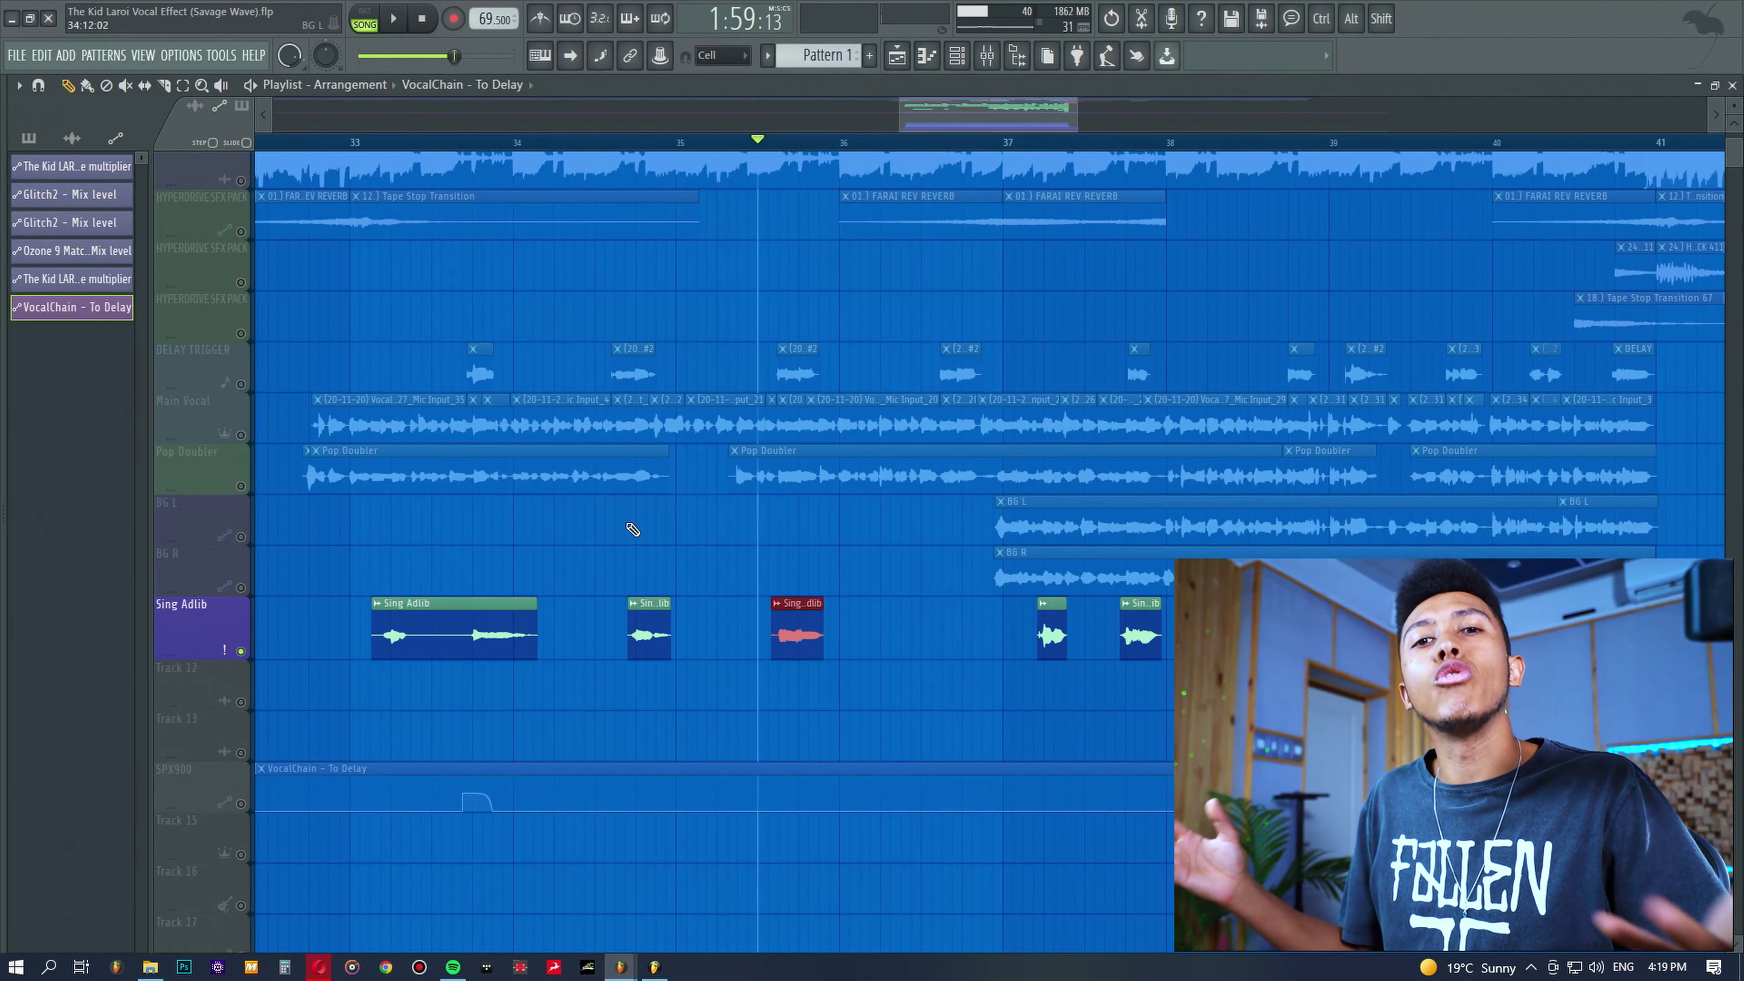
right_click(240, 651)
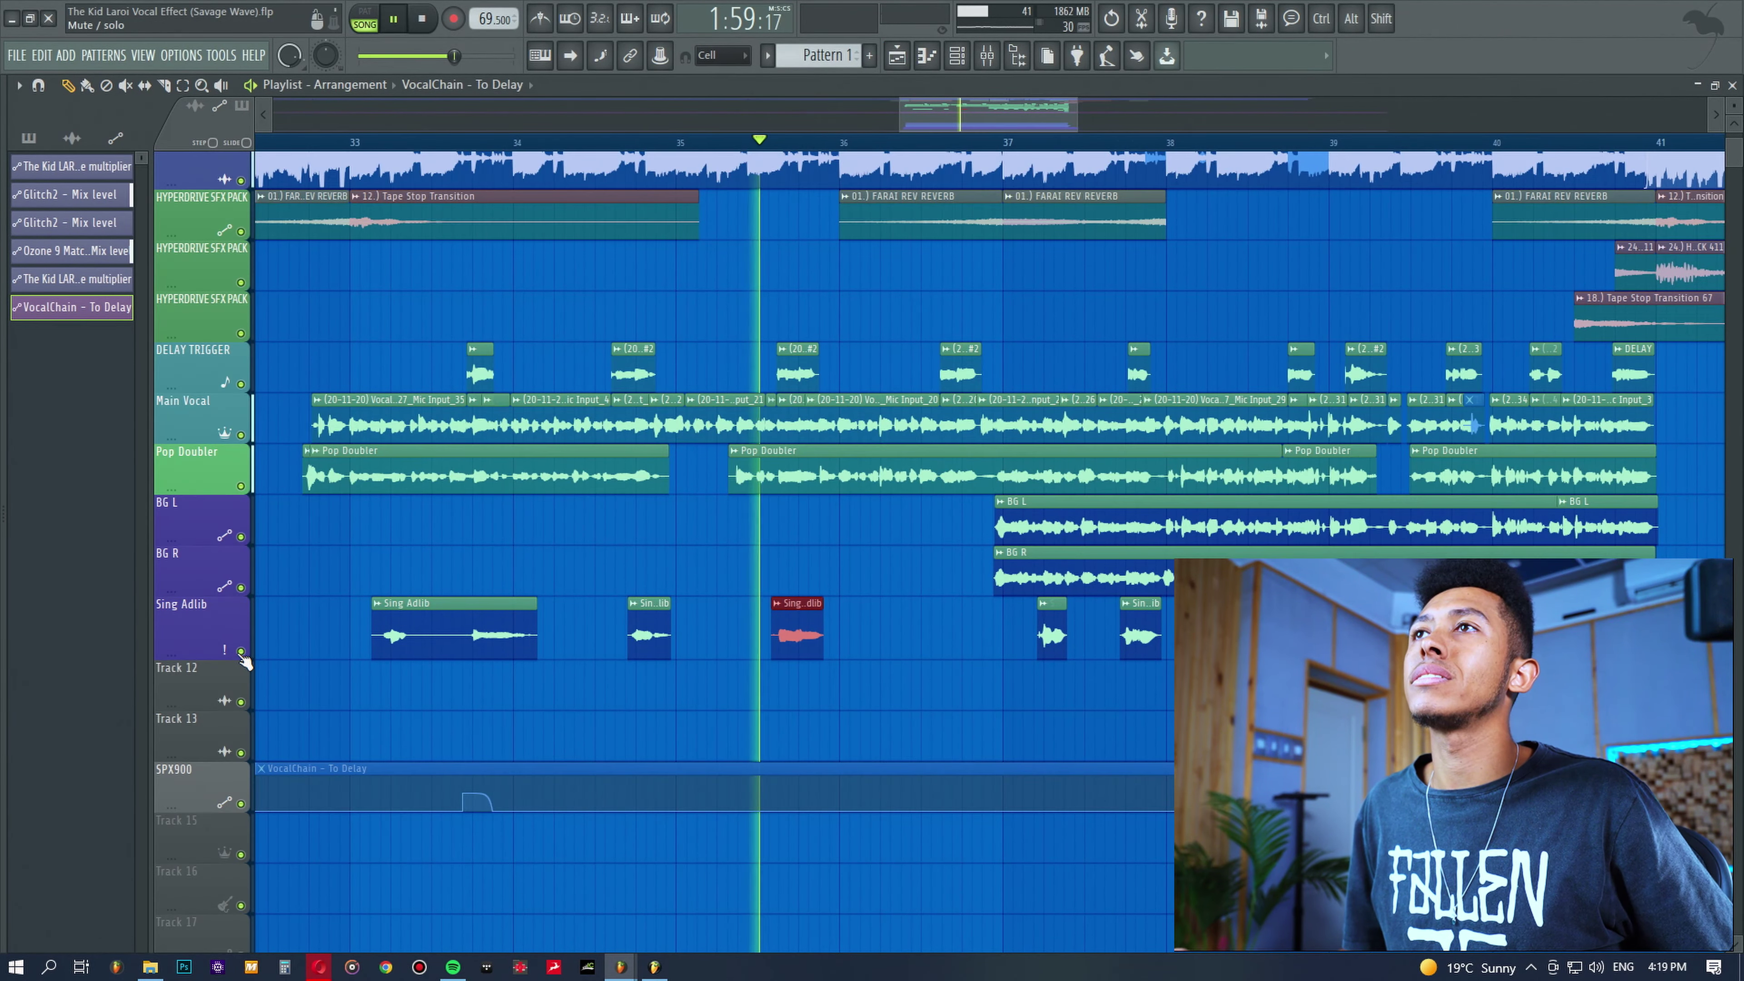
key(space)
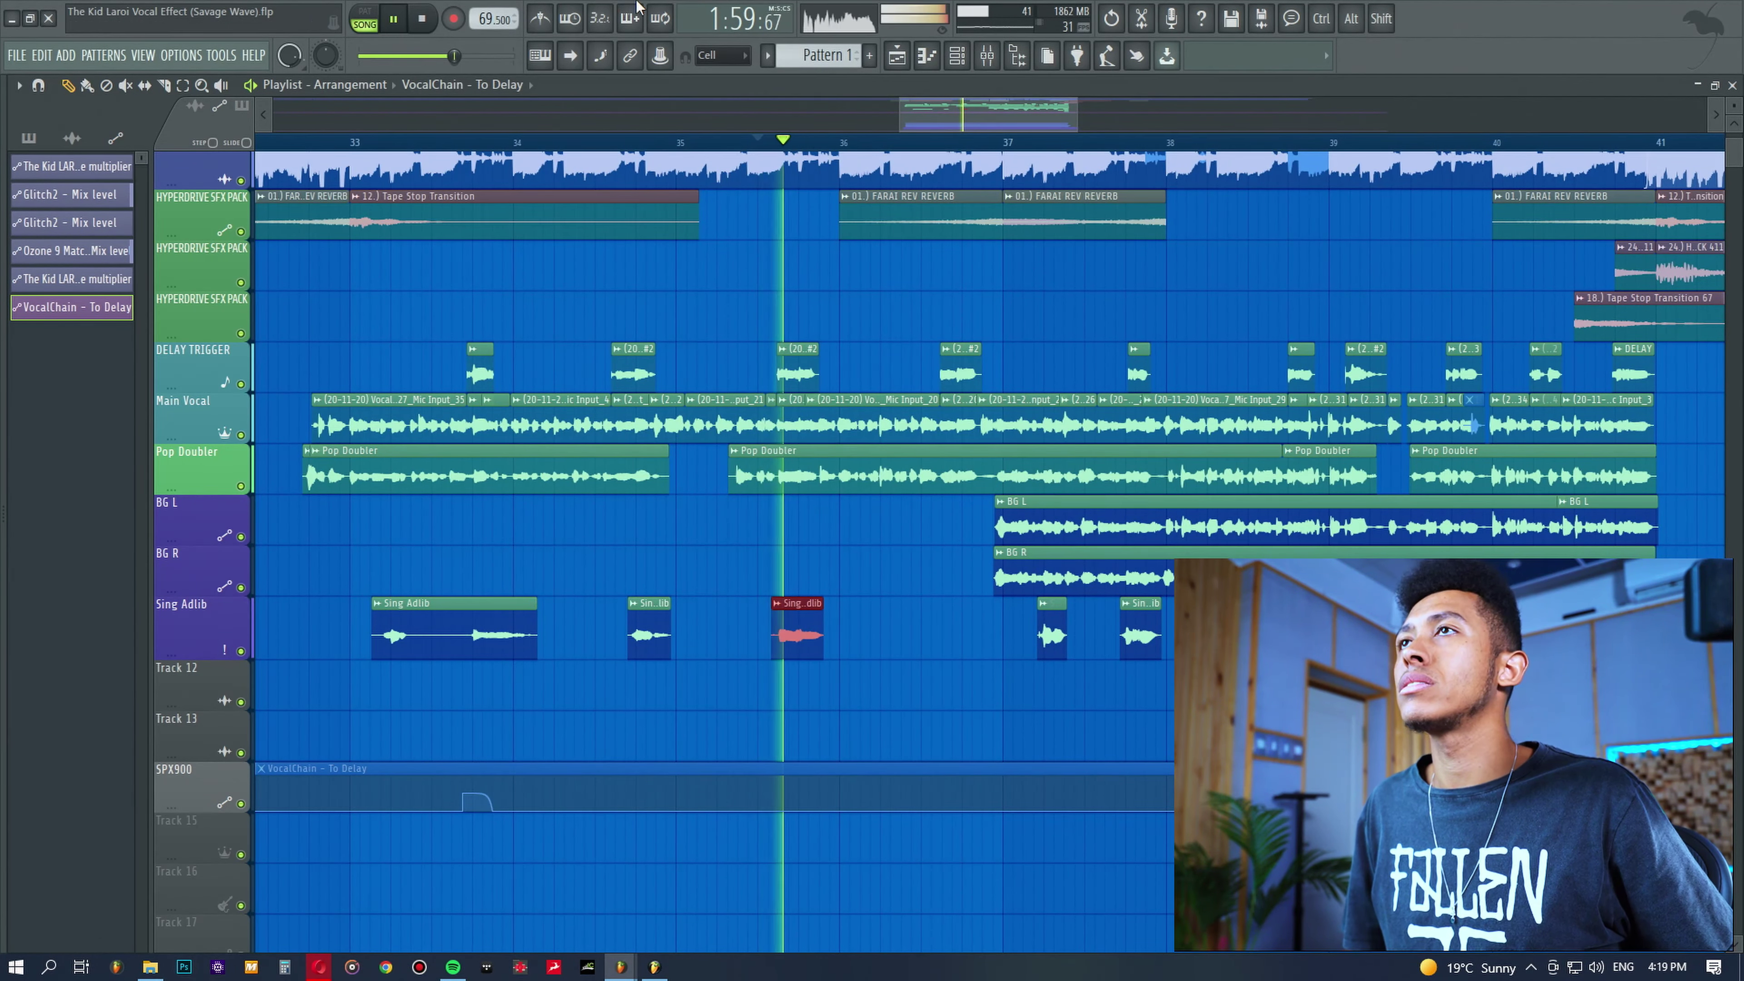
click(987, 57)
key(space)
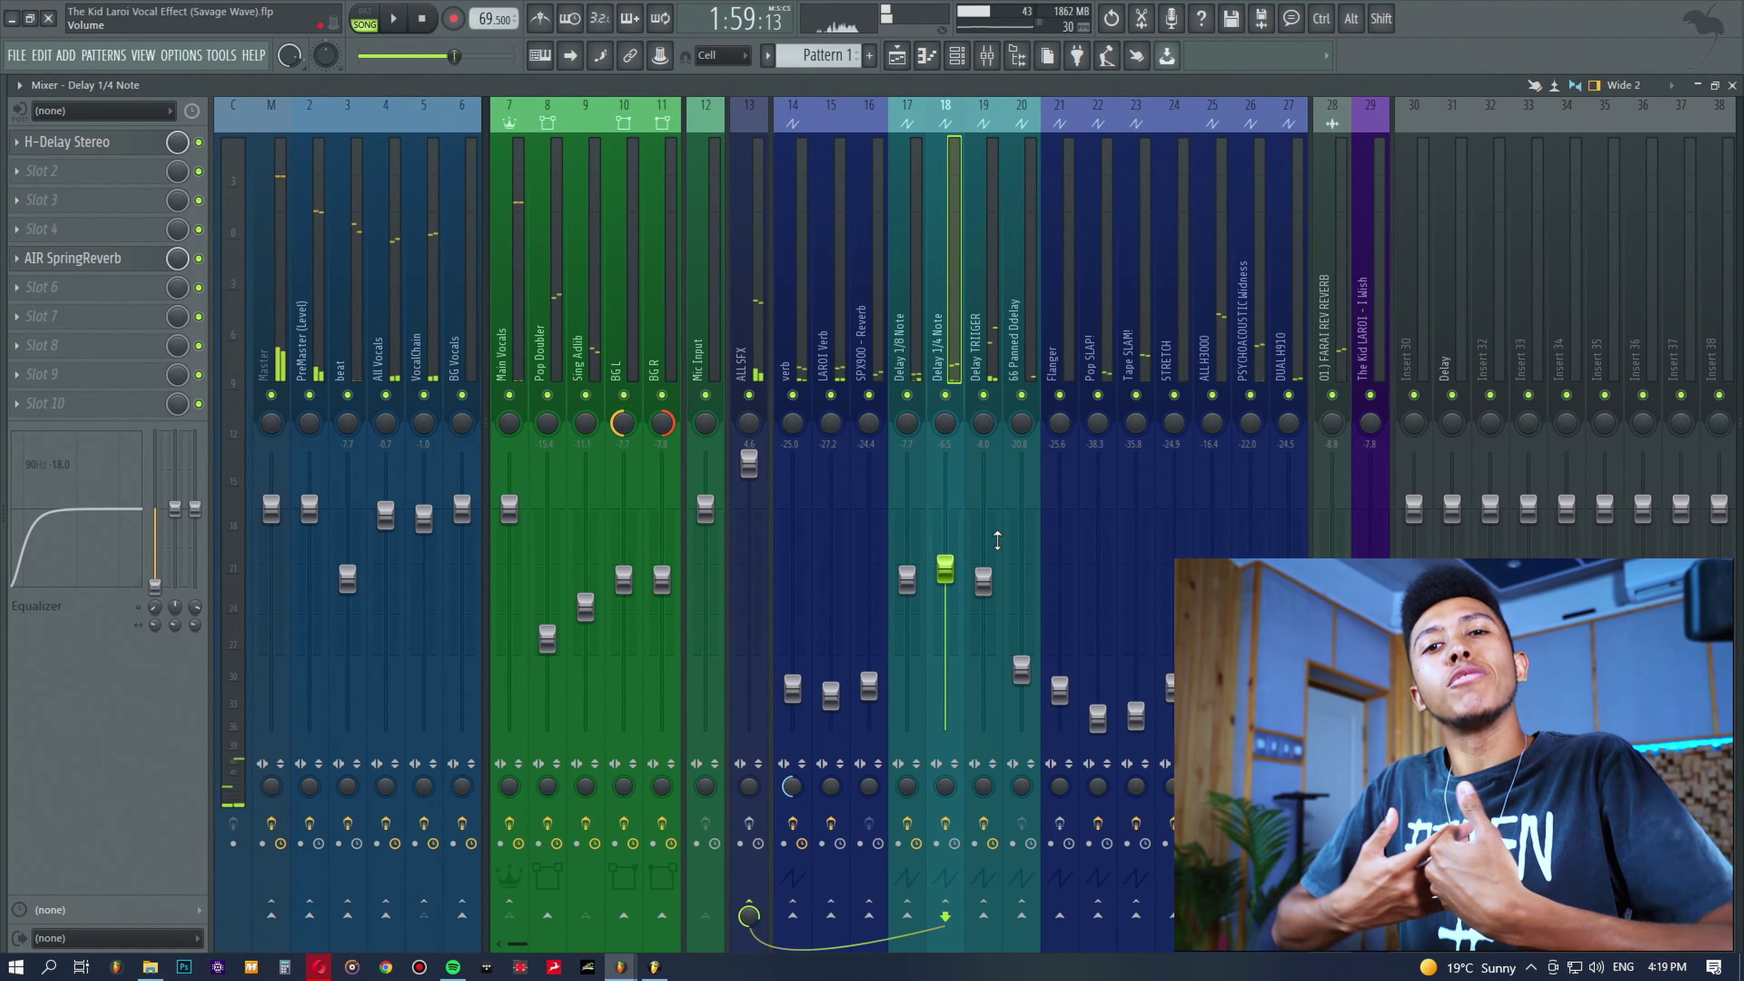